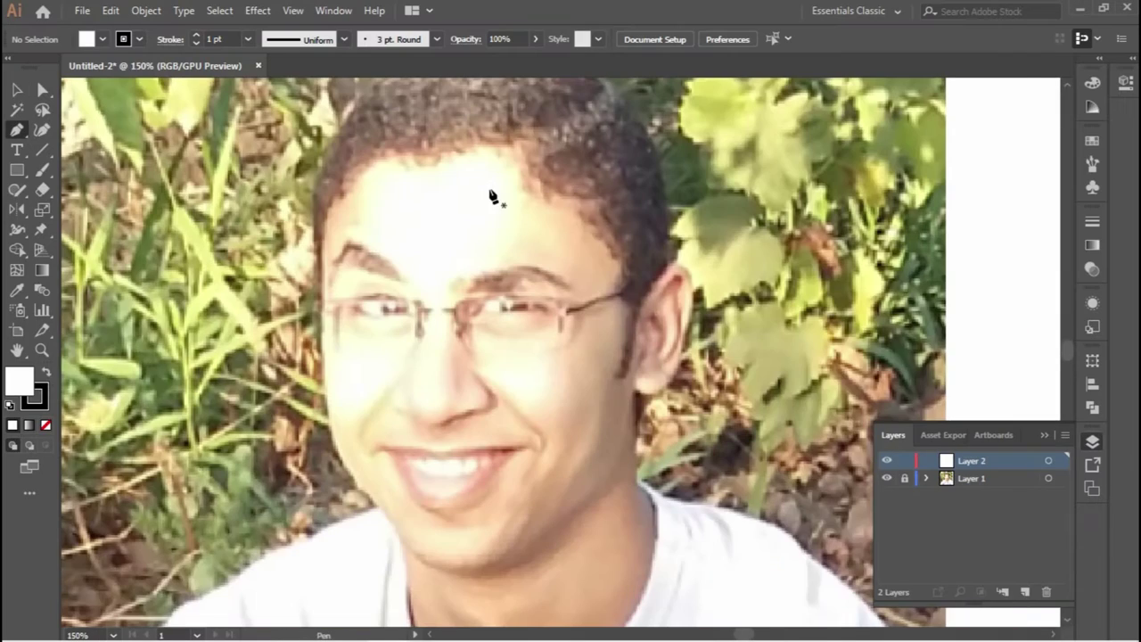
# Pen-trace the head outline over the top, right side, ear, chin, jaw and neck.
pyautogui.scroll(5, 328, 242)
pyautogui.click(347, 426)
pyautogui.moveTo(524, 257); pyautogui.dragTo(679, 265)
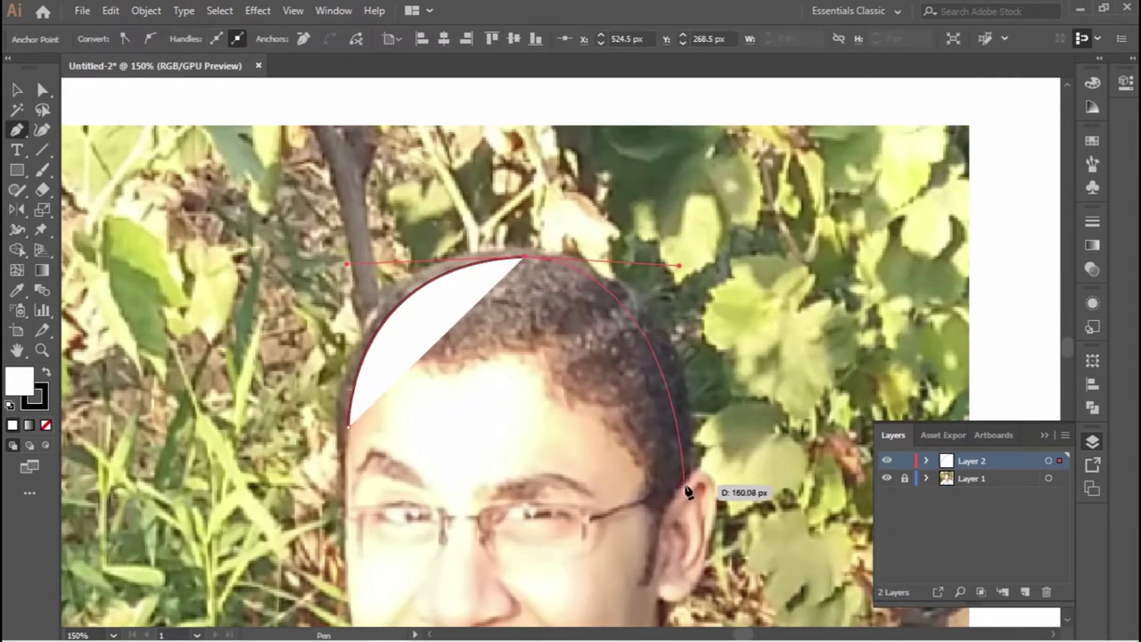
pyautogui.moveTo(687, 484); pyautogui.dragTo(690, 488)
pyautogui.scroll(-2, 691, 488)
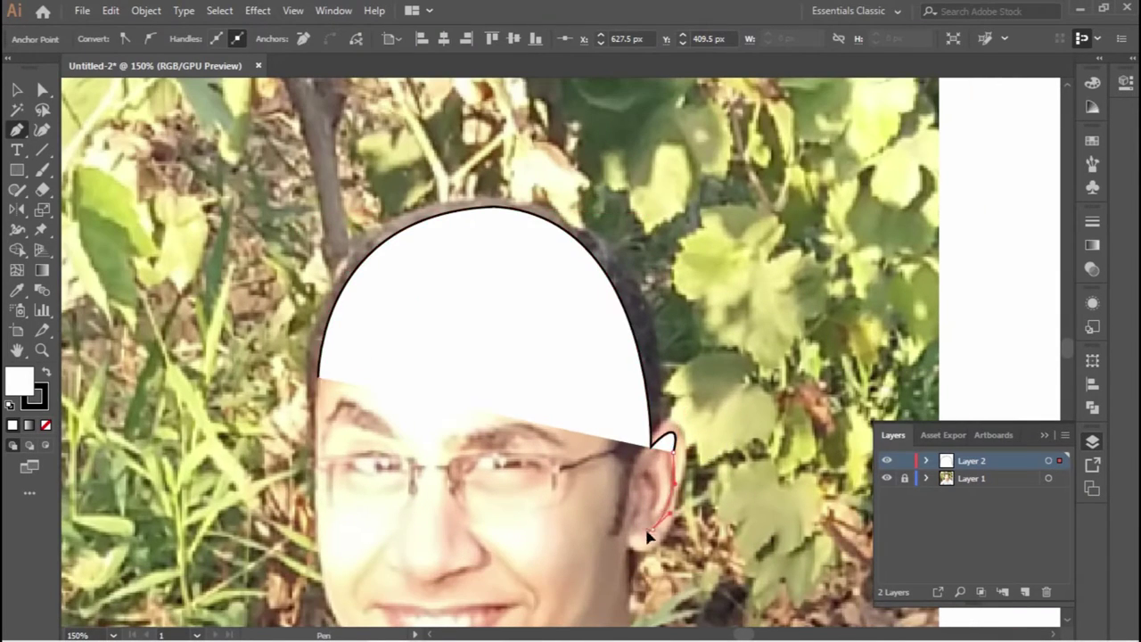
pyautogui.moveTo(648, 535); pyautogui.dragTo(628, 559)
pyautogui.scroll(-5, 621, 605)
pyautogui.moveTo(463, 431); pyautogui.dragTo(410, 450)
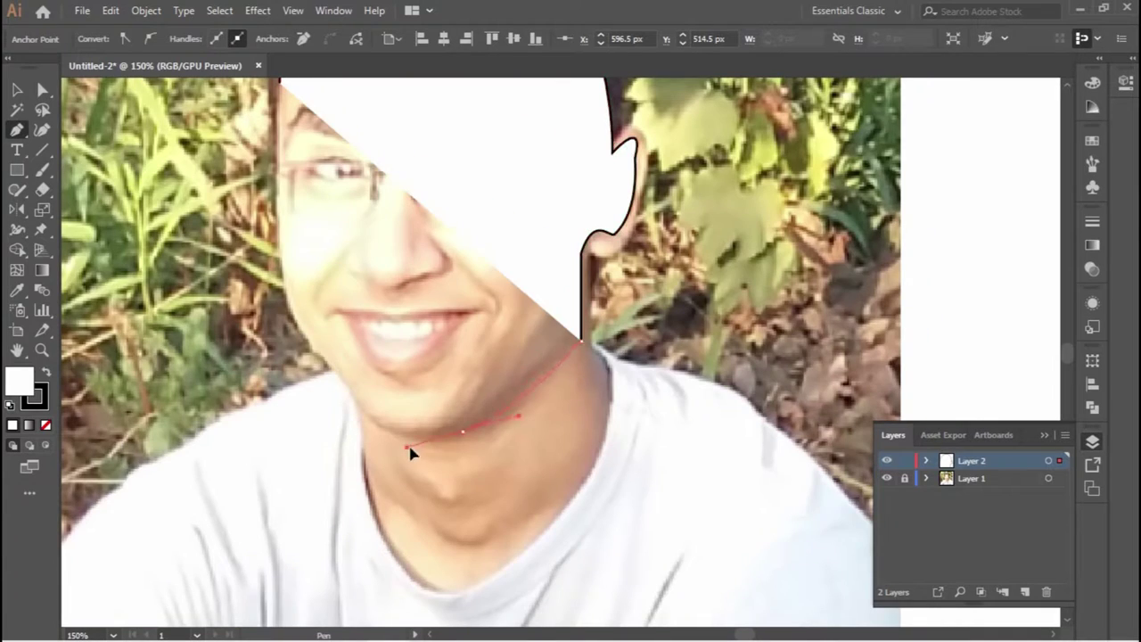
pyautogui.moveTo(488, 439); pyautogui.dragTo(490, 437)
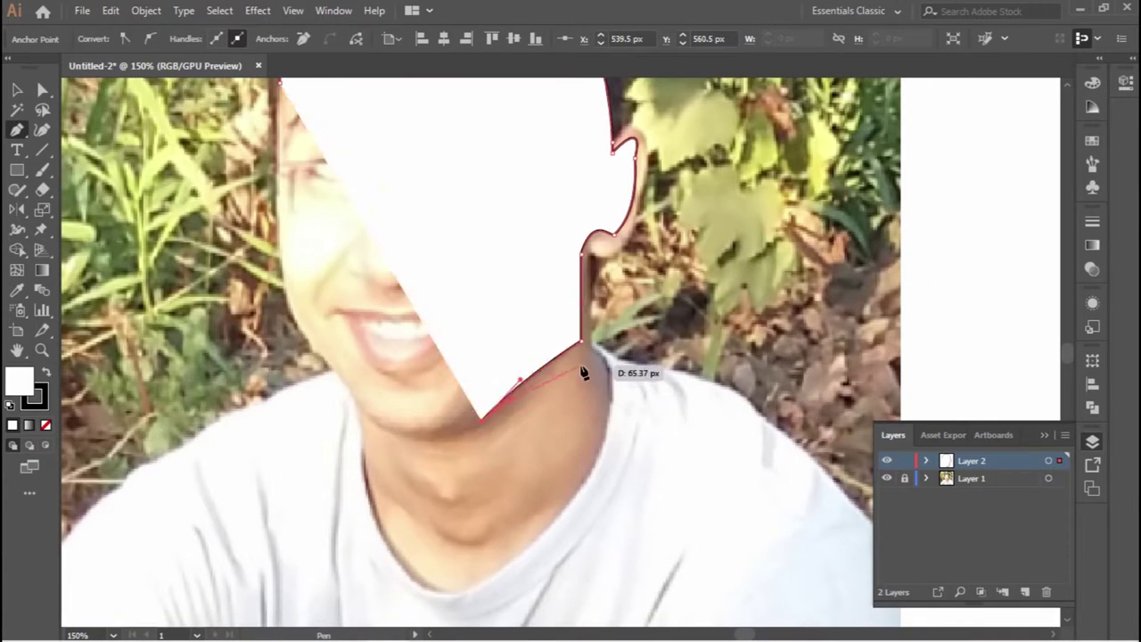
pyautogui.moveTo(594, 404); pyautogui.dragTo(452, 575)
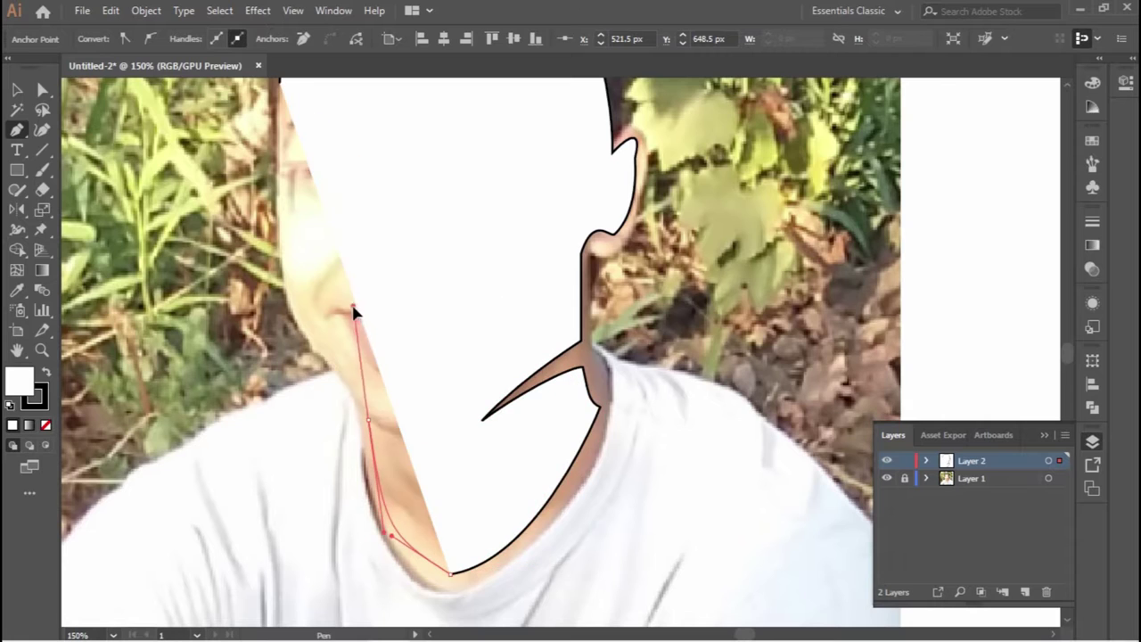
pyautogui.scroll(3, 407, 446)
# Set the path fill to None, add the ear and neck points, and close the outline.
pyautogui.click(46, 425)
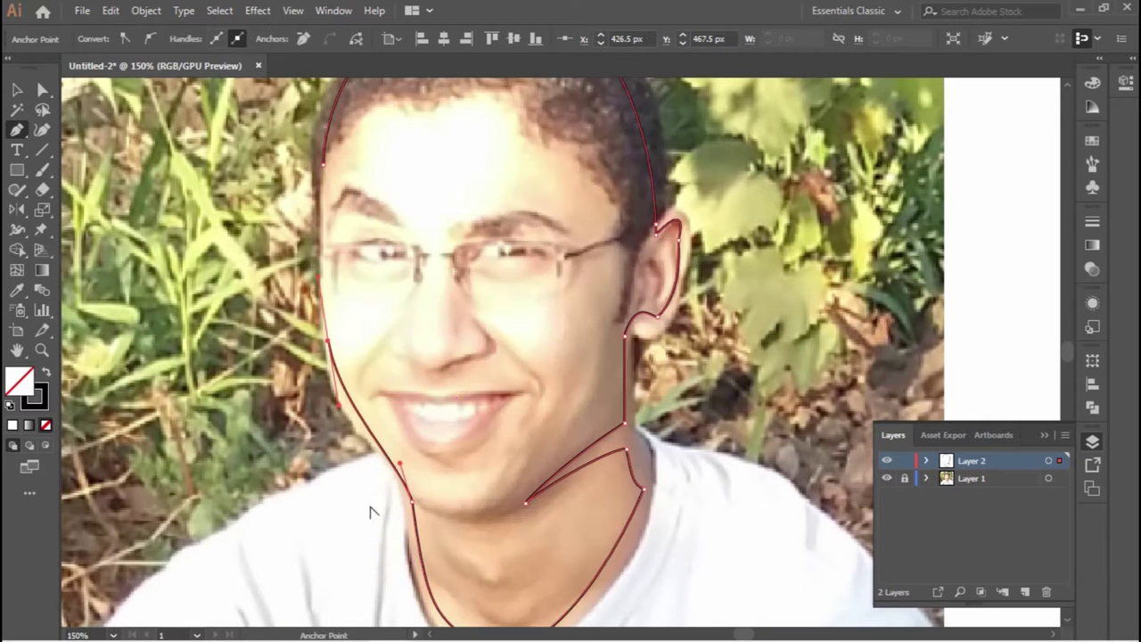
pyautogui.scroll(2, 357, 169)
pyautogui.scroll(3, 523, 166)
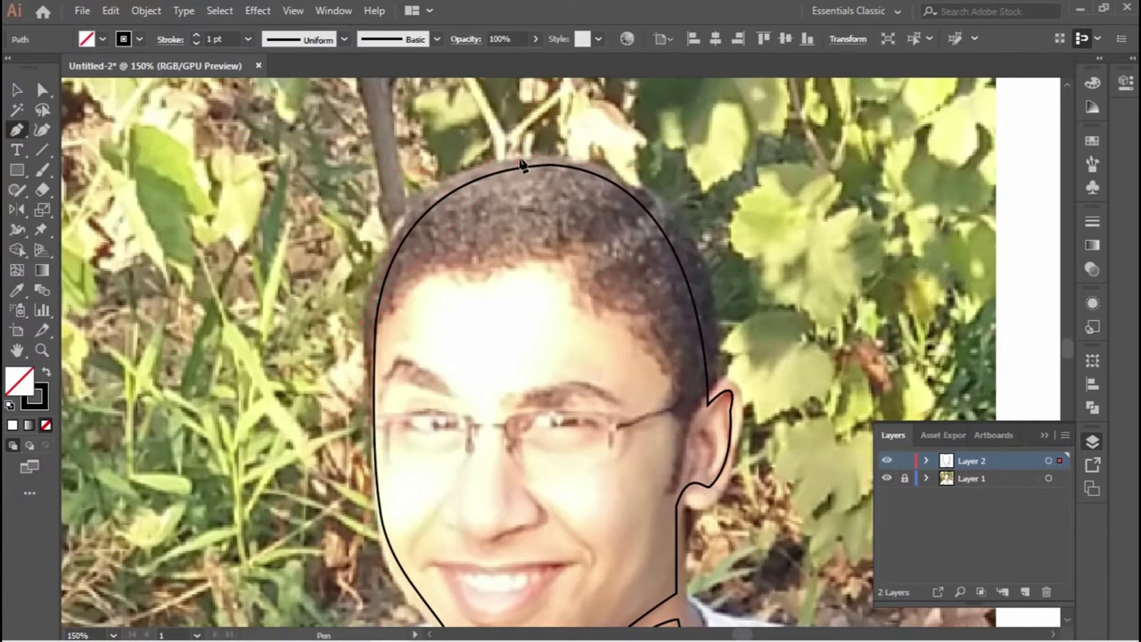
pyautogui.moveTo(723, 384); pyautogui.dragTo(723, 534)
pyautogui.scroll(-2, 658, 401)
pyautogui.hscroll(2, 658, 401)
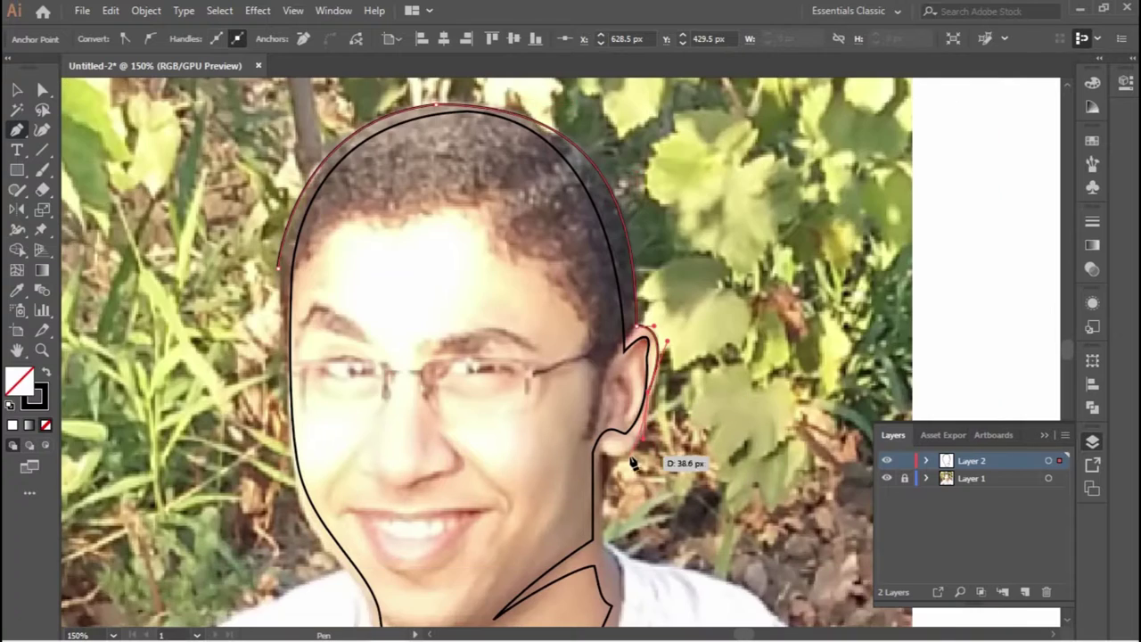
pyautogui.scroll(-5, 631, 462)
pyautogui.click(613, 348)
pyautogui.scroll(-4, 562, 374)
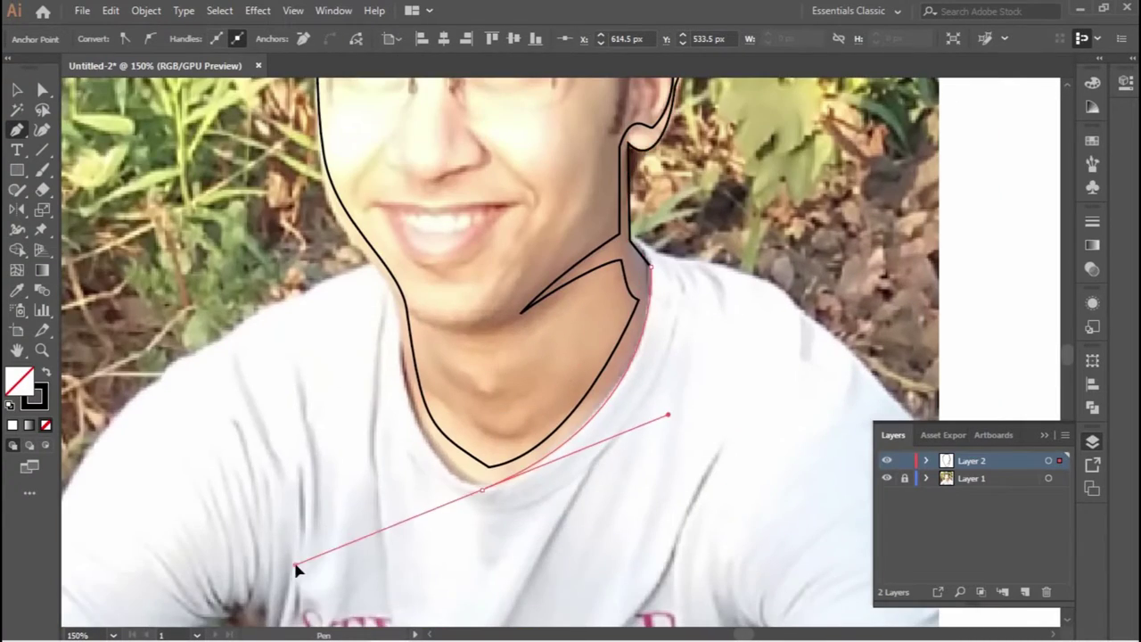
pyautogui.click(399, 316)
pyautogui.scroll(3, 492, 364)
pyautogui.hscroll(-3, 491, 364)
pyautogui.scroll(3, 527, 186)
pyautogui.scroll(2, 522, 115)
pyautogui.click(16, 229)
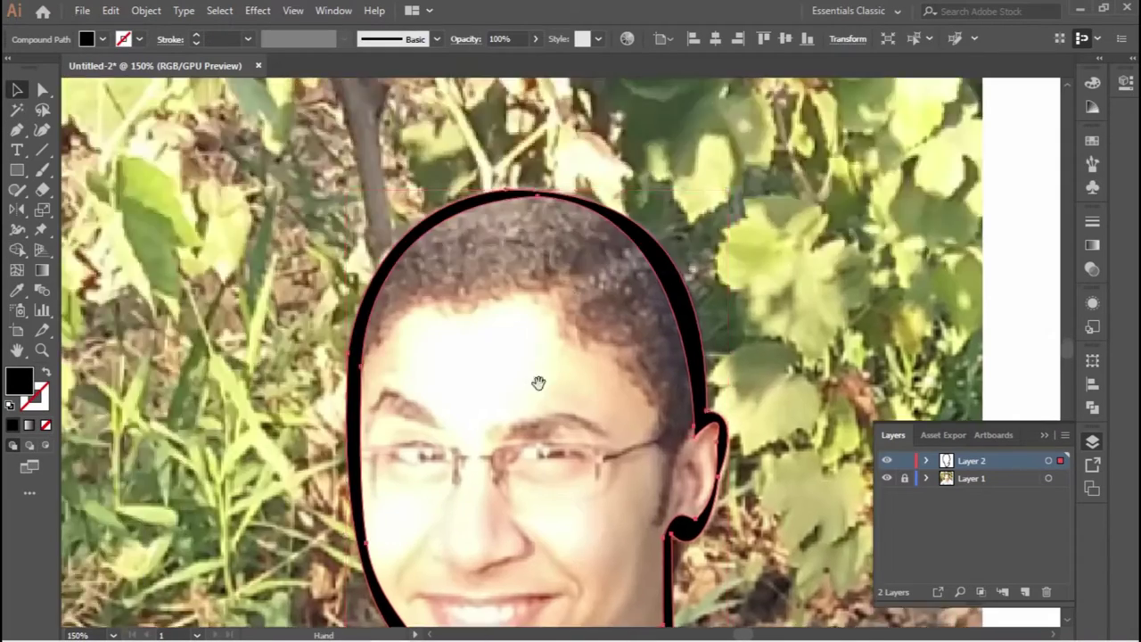
# Start the hair lock with zigzag spikes along the hair edge.
pyautogui.scroll(1, 388, 268)
pyautogui.click(713, 240)
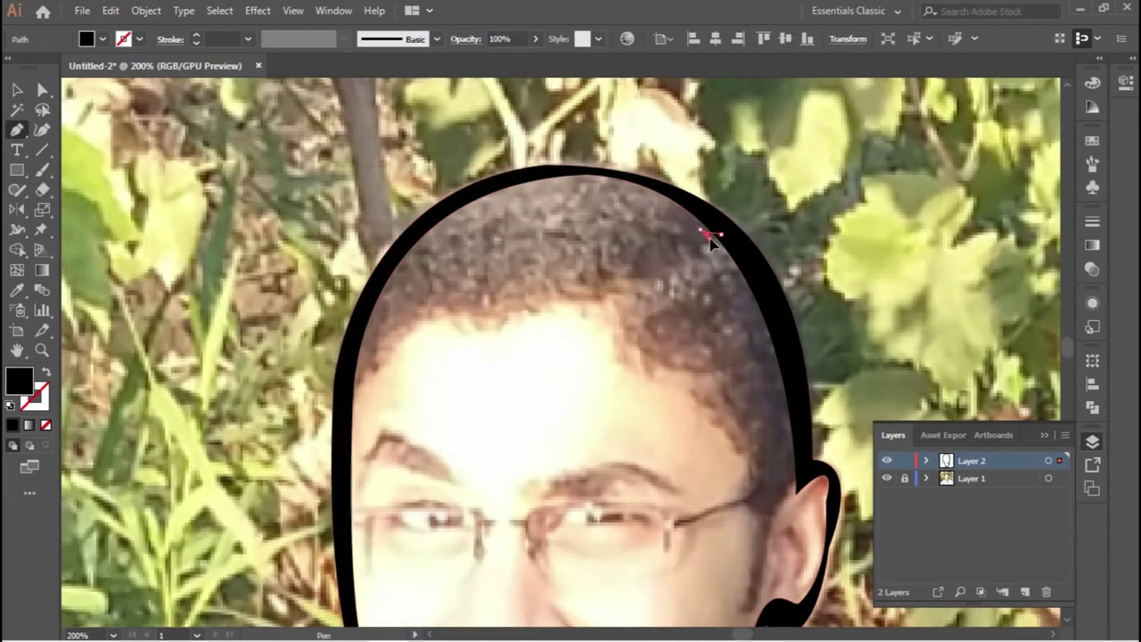
pyautogui.scroll(4, 700, 245)
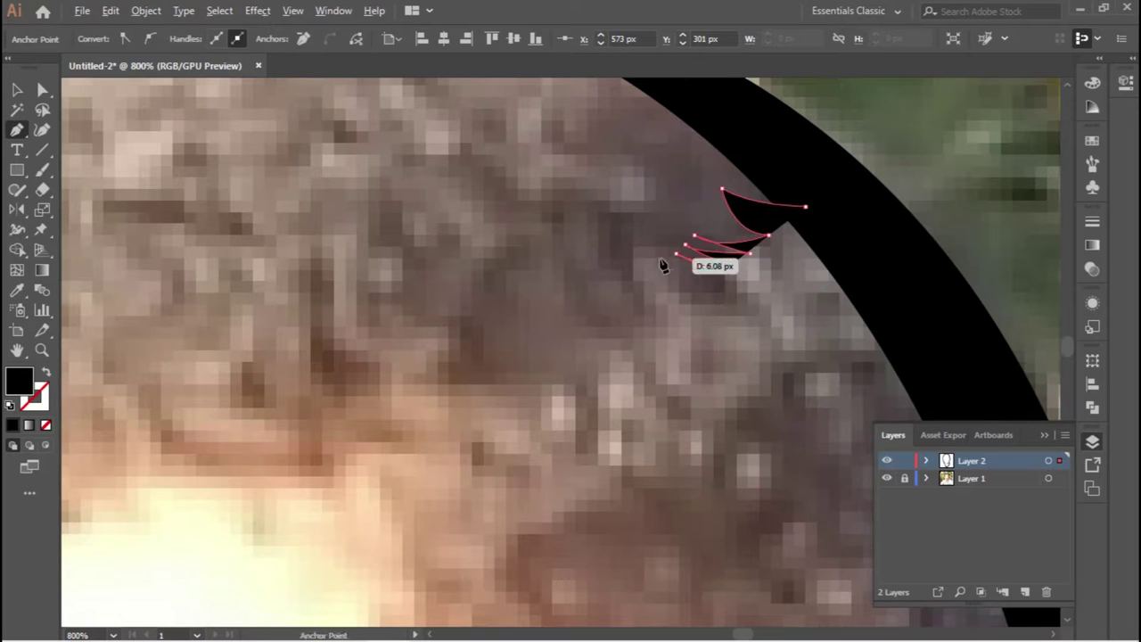
pyautogui.click(620, 291)
pyautogui.click(485, 385)
pyautogui.click(407, 428)
pyautogui.click(357, 462)
# Extend the hair lock down toward the ear and finish the shape.
pyautogui.scroll(-2, 424, 379)
pyautogui.scroll(-3, 425, 376)
pyautogui.click(535, 349)
pyautogui.scroll(-3, 619, 542)
pyautogui.moveTo(729, 269); pyautogui.dragTo(788, 242)
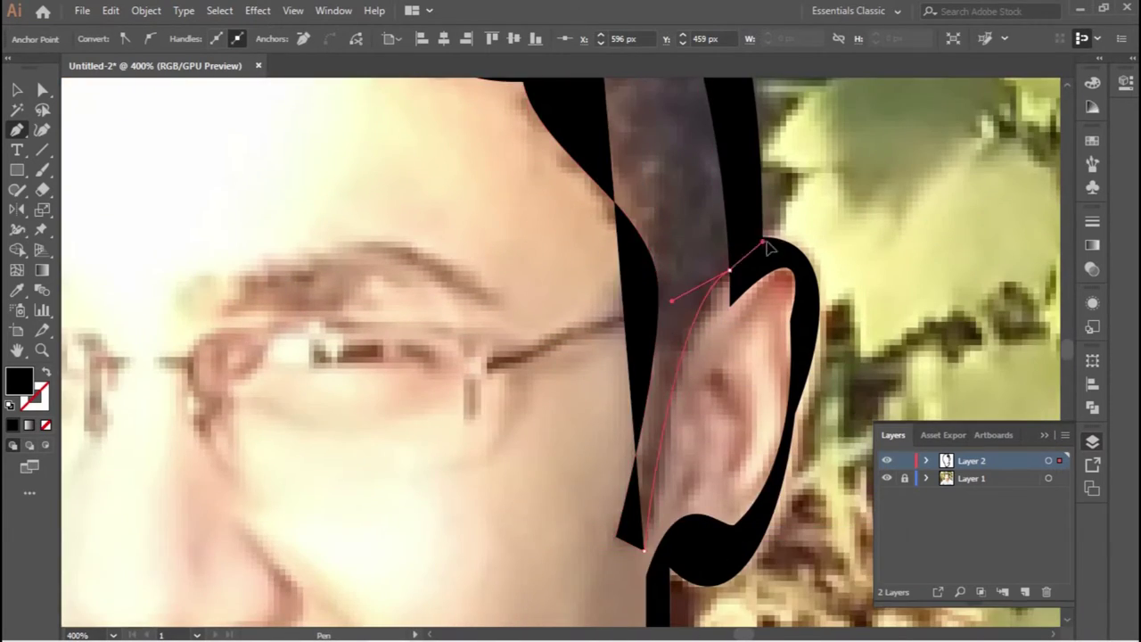
pyautogui.scroll(3, 624, 357)
pyautogui.hotkey('ctrl', 'shift', 'a')
pyautogui.scroll(-2, 542, 538)
pyautogui.scroll(-1, 448, 470)
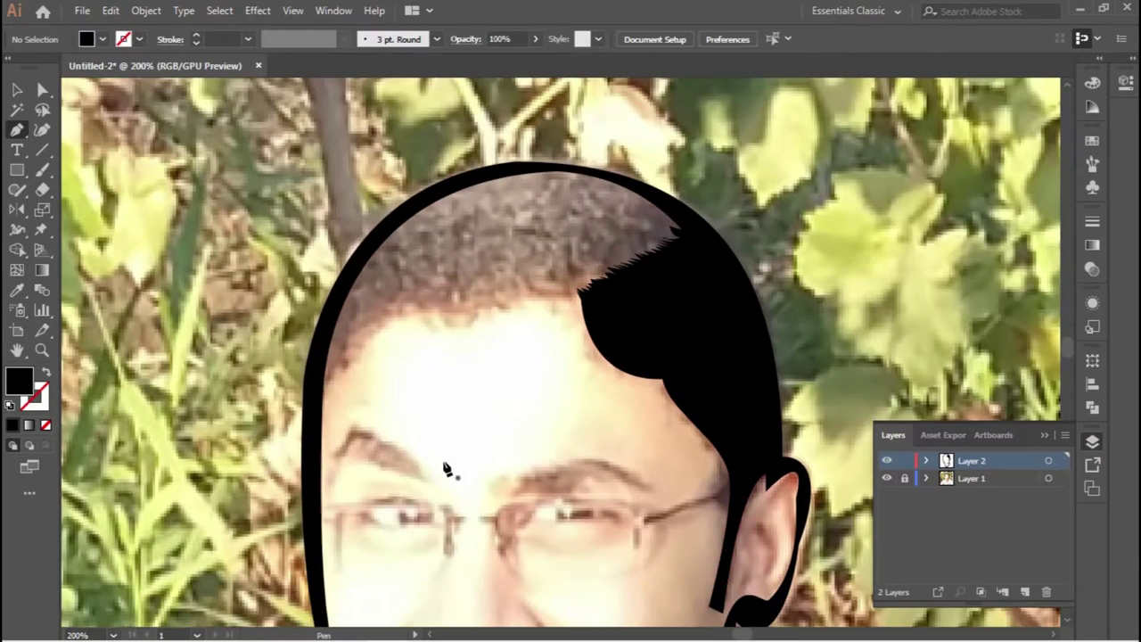
pyautogui.scroll(3, 447, 470)
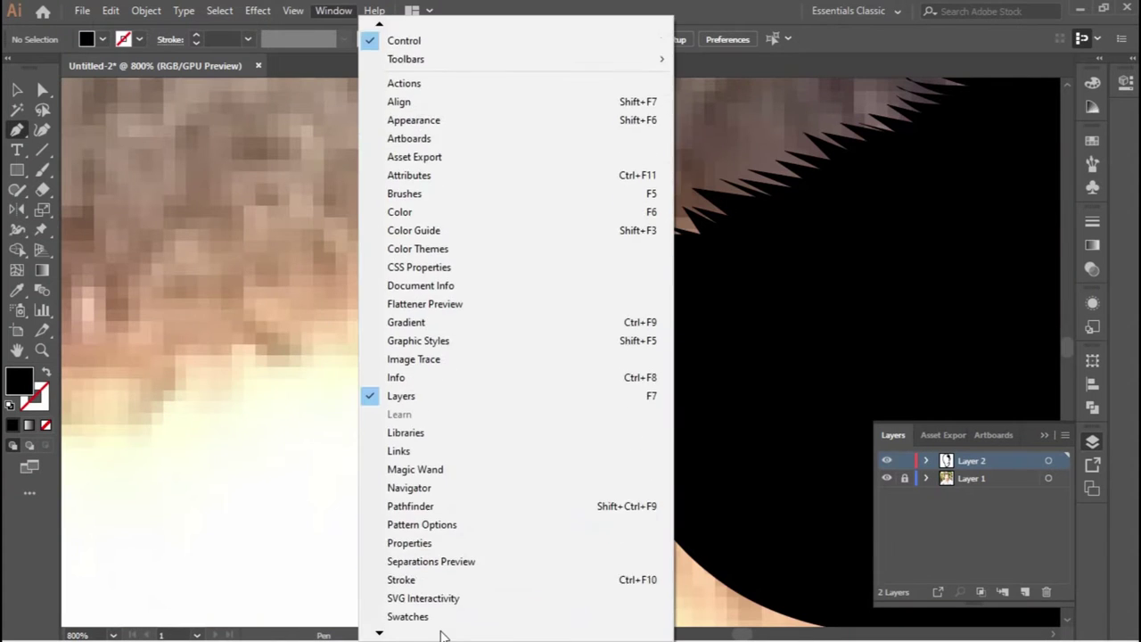
# Trace a closed hairline shape curving across and above the forehead.
pyautogui.click(591, 369)
pyautogui.scroll(-2, 585, 341)
pyautogui.scroll(-1, 585, 340)
pyautogui.click(353, 407)
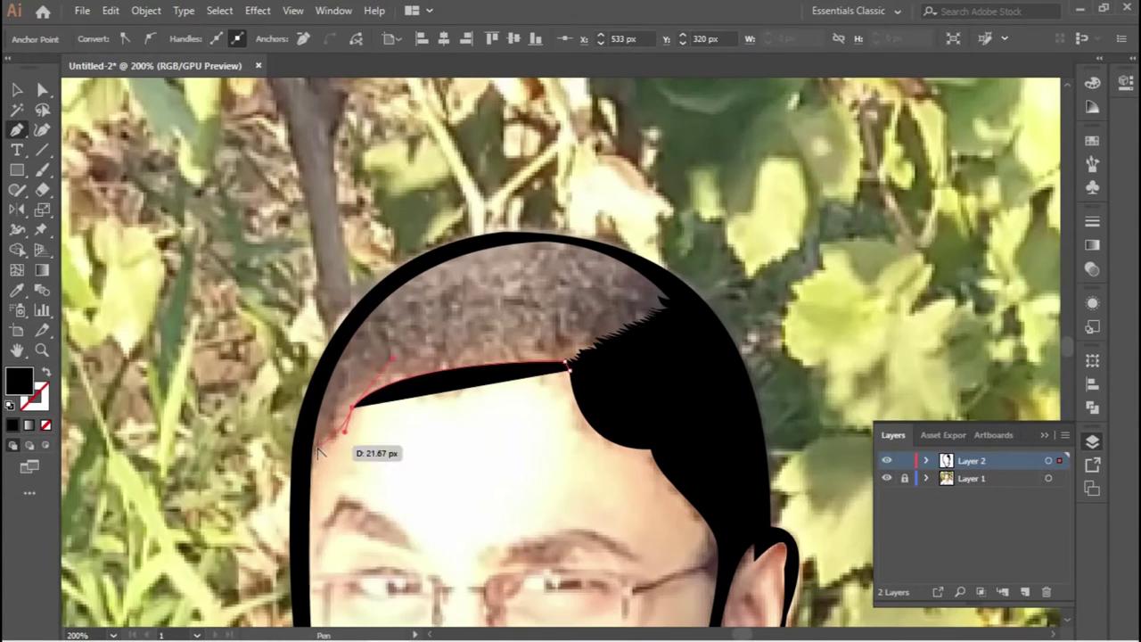
pyautogui.click(311, 454)
pyautogui.click(331, 349)
pyautogui.click(388, 285)
pyautogui.moveTo(532, 236); pyautogui.dragTo(573, 247)
pyautogui.click(568, 364)
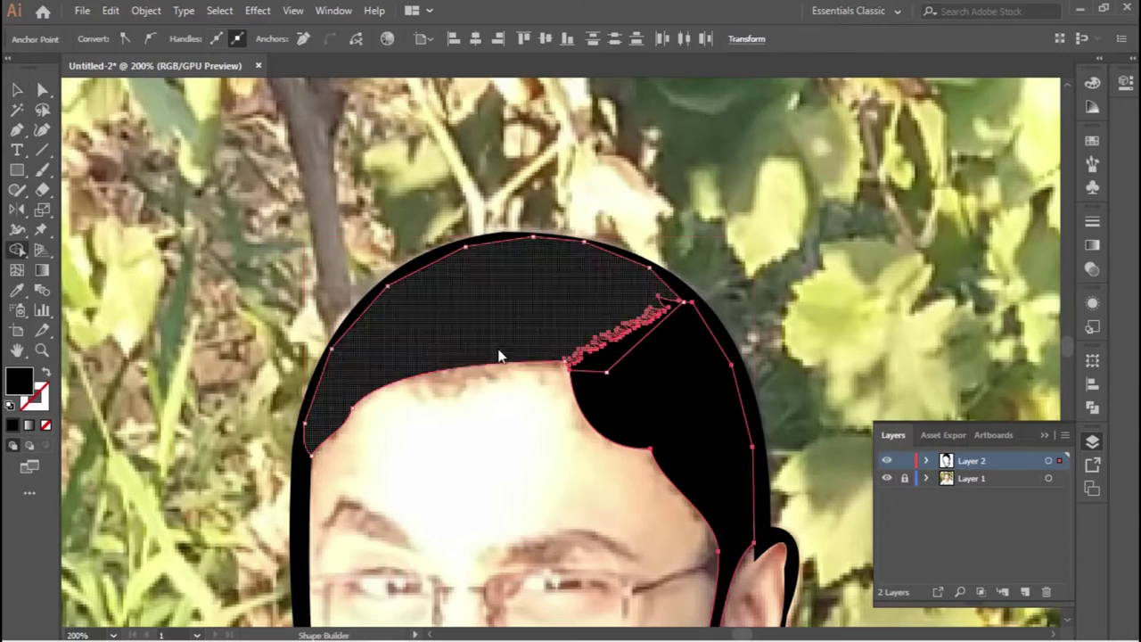
# Merge the hair and outline pieces into one black shape, then add a new layer.
pyautogui.press('v')
pyautogui.click(628, 354)
pyautogui.moveTo(626, 381); pyautogui.dragTo(624, 379)
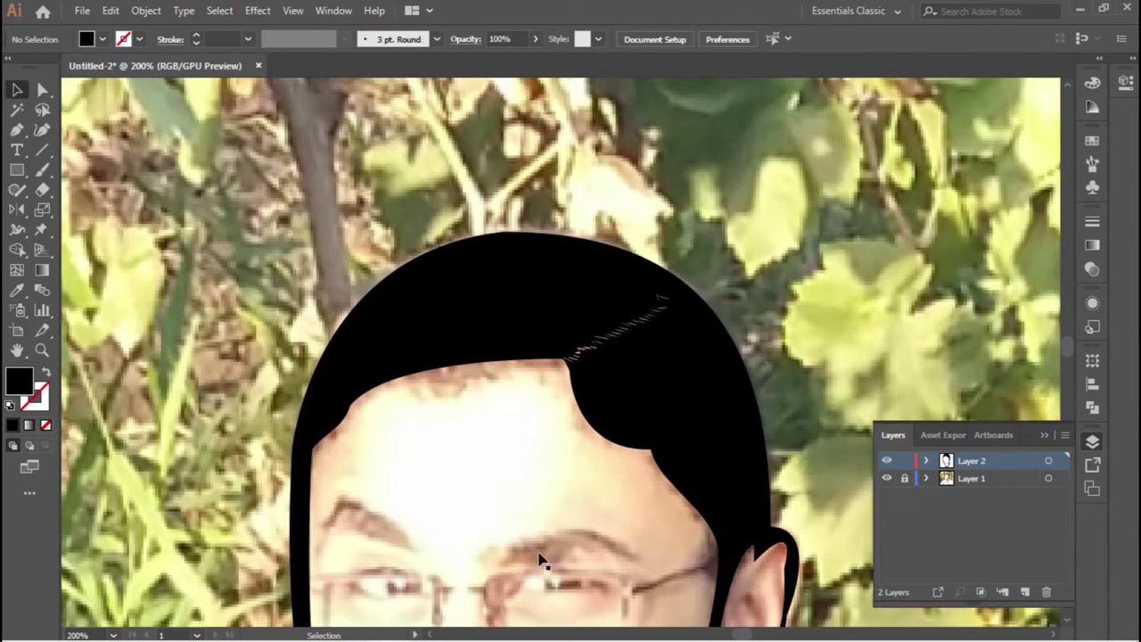
pyautogui.scroll(-4, 417, 365)
pyautogui.scroll(-2, 423, 376)
pyautogui.scroll(-1, 423, 376)
pyautogui.hotkey('ctrl', 'l')
pyautogui.press('p')
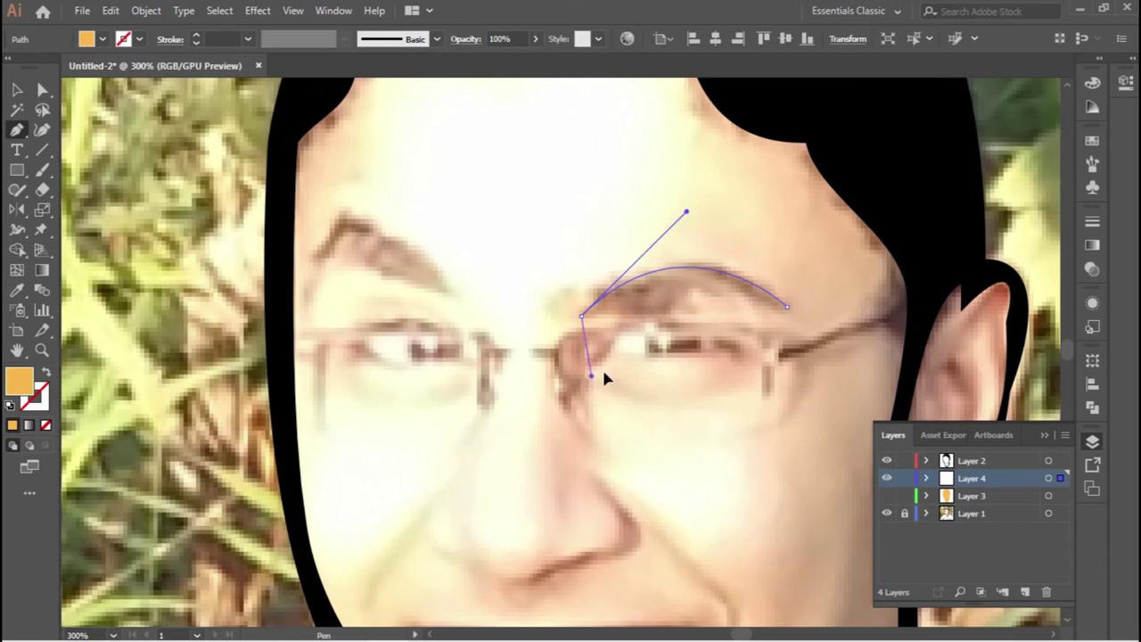
# Draw the closed right eyebrow shape and adjust a point on the left eyebrow.
pyautogui.moveTo(582, 314); pyautogui.dragTo(601, 313)
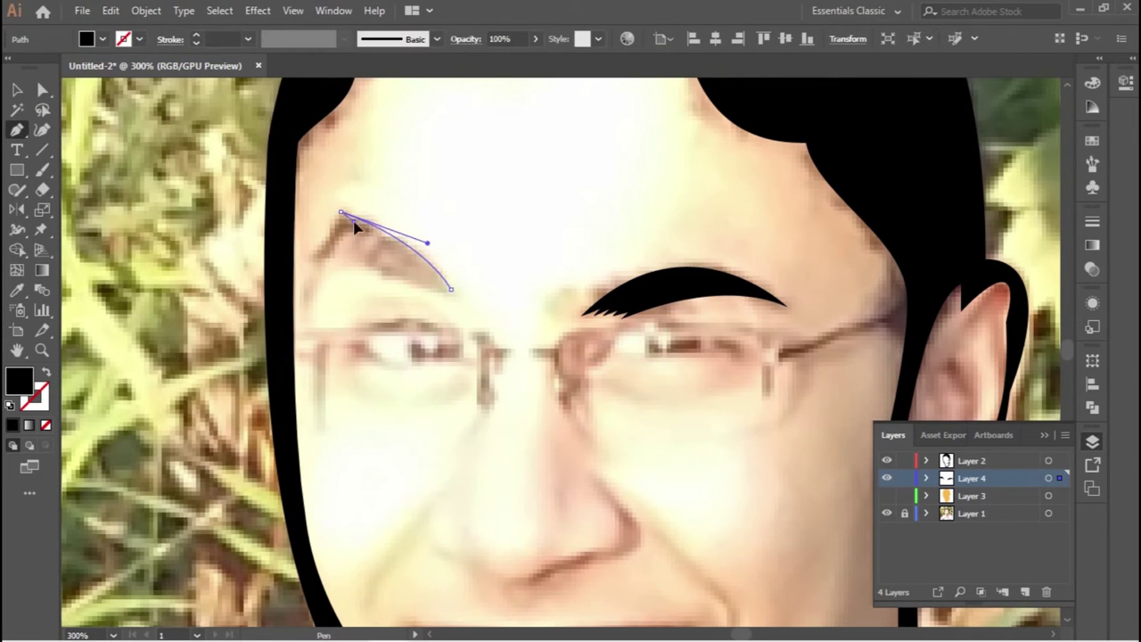
pyautogui.moveTo(341, 215); pyautogui.dragTo(349, 233)
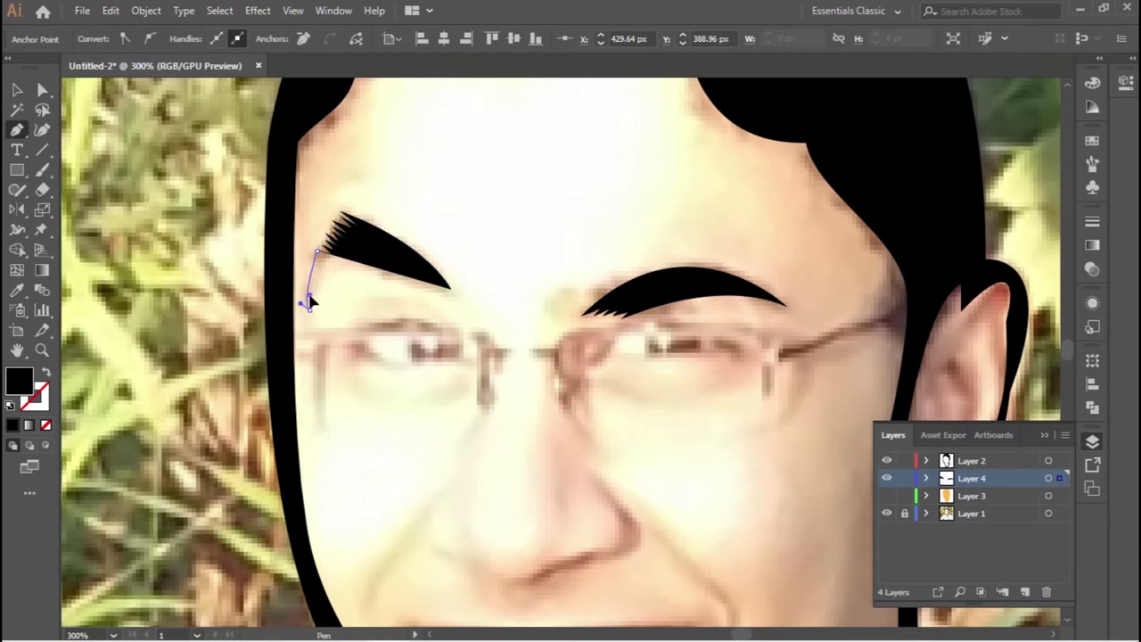
pyautogui.scroll(5, 340, 233)
pyautogui.moveTo(294, 295); pyautogui.dragTo(301, 305)
pyautogui.scroll(3, 301, 304)
pyautogui.scroll(-2, 453, 387)
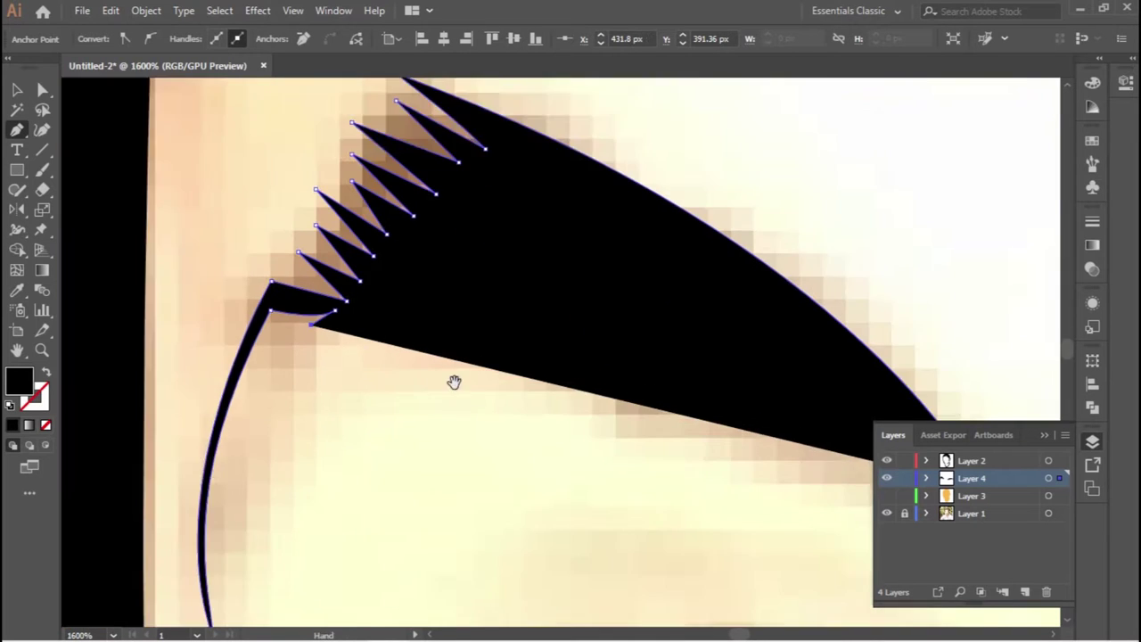
pyautogui.scroll(3, 326, 332)
# Delete the left eyebrow and redraw it as a new curved black shape.
pyautogui.press('a')
pyautogui.moveTo(325, 331); pyautogui.dragTo(280, 318)
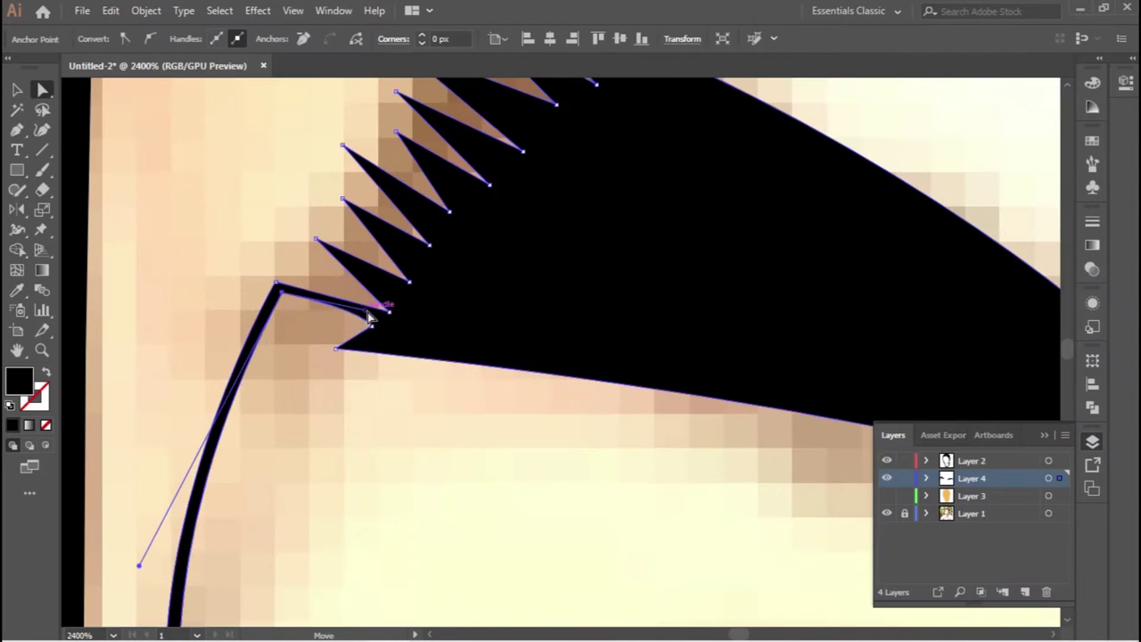
pyautogui.scroll(-5, 683, 433)
pyautogui.press('Delete')
pyautogui.press('p')
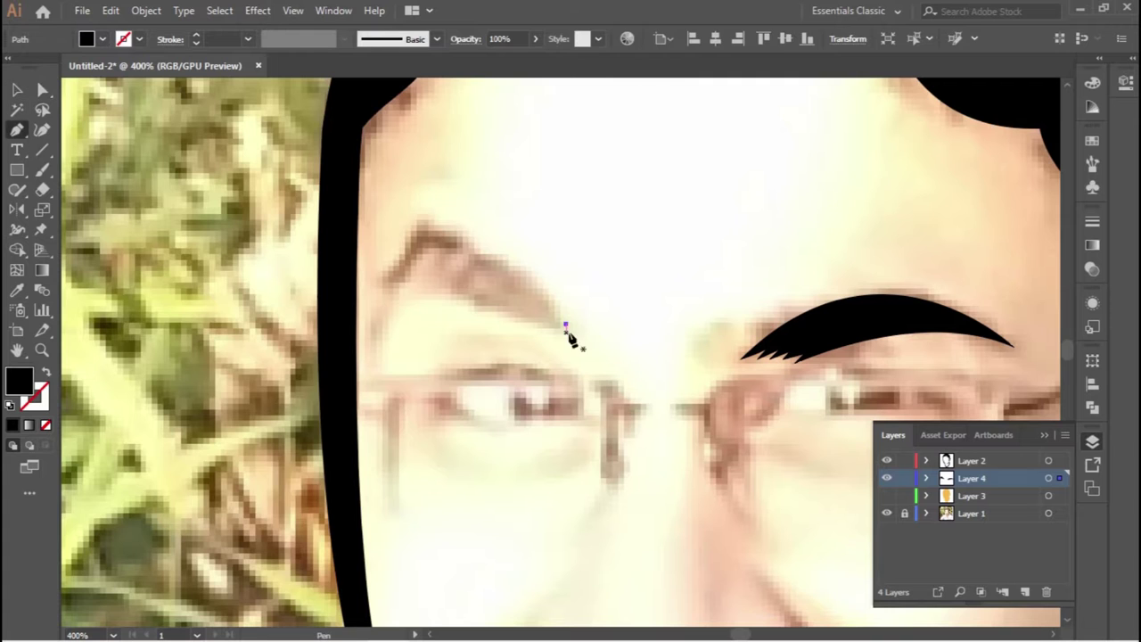
pyautogui.moveTo(306, 185); pyautogui.dragTo(306, 186)
pyautogui.scroll(-2, 306, 185)
pyautogui.click(387, 416)
pyautogui.moveTo(731, 445); pyautogui.dragTo(383, 262)
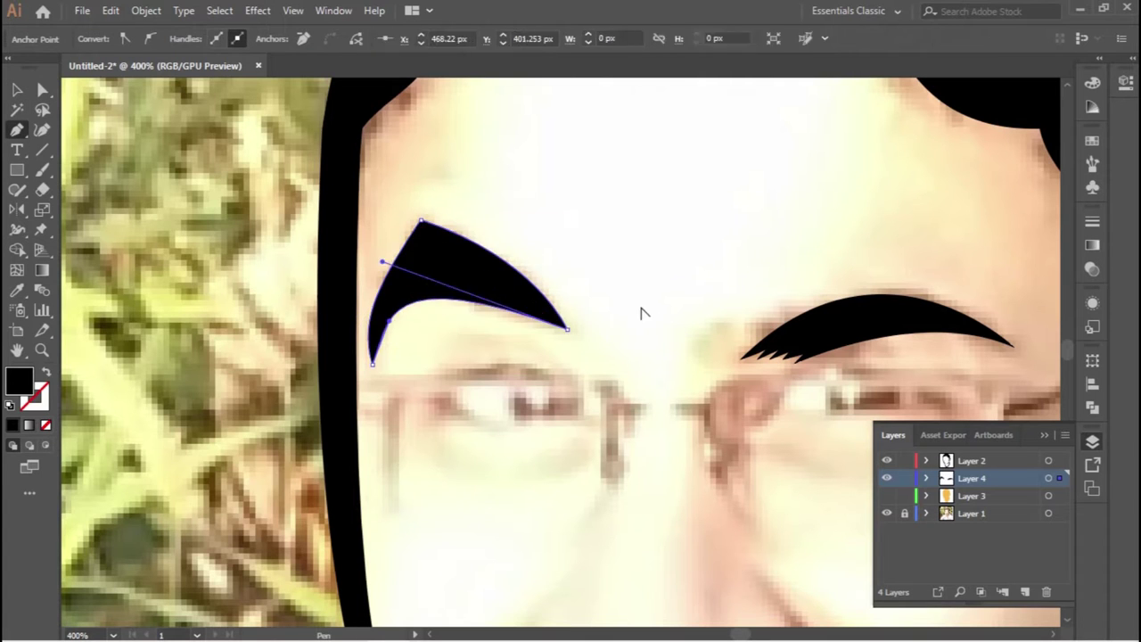
pyautogui.hotkey('ctrl', 'shift', 'a')
pyautogui.scroll(2, 613, 369)
pyautogui.scroll(1, 466, 330)
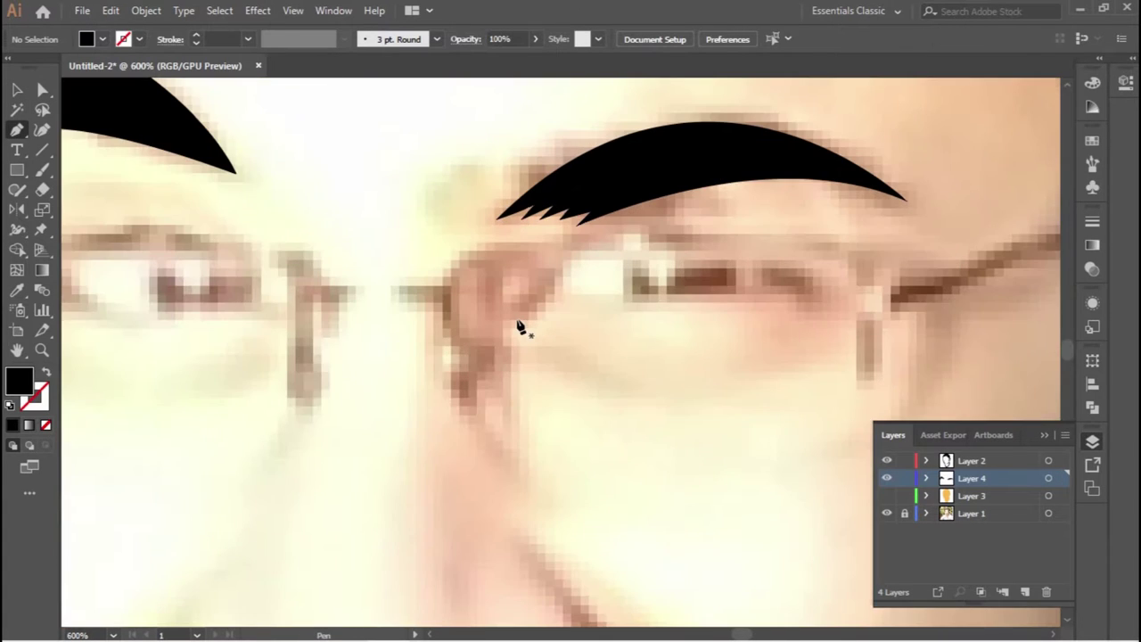
# Draw the right eye shape with its iris inside.
pyautogui.click(553, 294)
pyautogui.click(836, 287)
pyautogui.click(637, 306)
pyautogui.click(731, 306)
pyautogui.click(730, 226)
pyautogui.moveTo(619, 230); pyautogui.dragTo(650, 235)
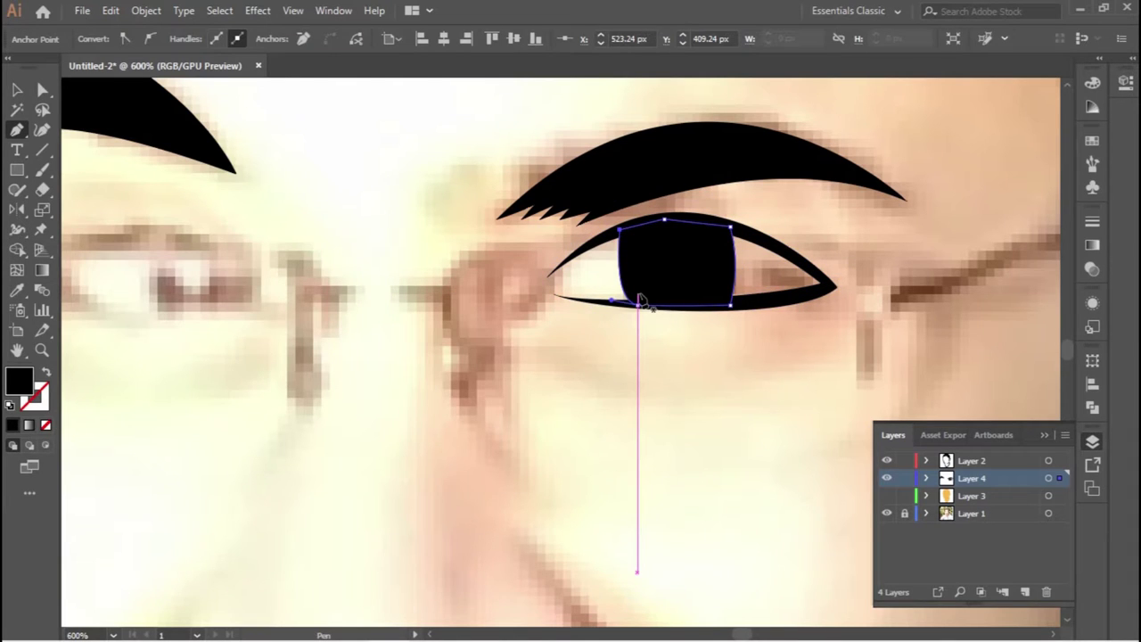
# Draw the left eye shape with curved lids and its iris inside.
pyautogui.hscroll(-5, 639, 298)
pyautogui.moveTo(346, 273); pyautogui.dragTo(235, 400)
pyautogui.moveTo(573, 308); pyautogui.dragTo(656, 265)
pyautogui.moveTo(587, 268); pyautogui.dragTo(702, 349)
pyautogui.moveTo(355, 273); pyautogui.dragTo(230, 225)
pyautogui.click(498, 230)
pyautogui.moveTo(484, 318); pyautogui.dragTo(550, 322)
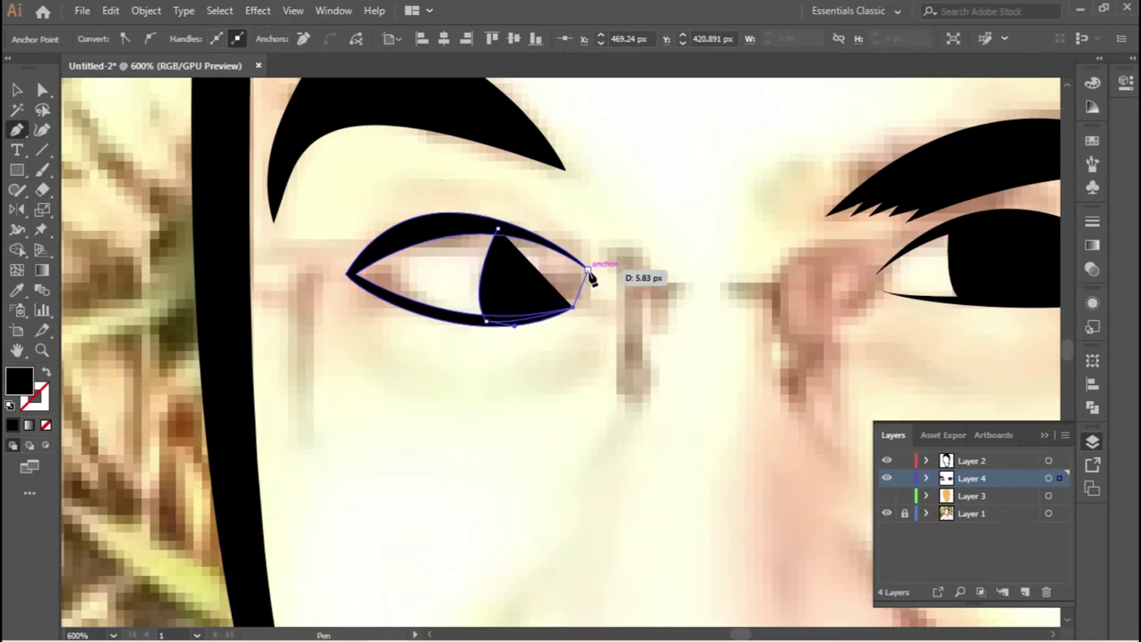
pyautogui.moveTo(519, 236); pyautogui.dragTo(525, 316)
pyautogui.scroll(-5, 739, 407)
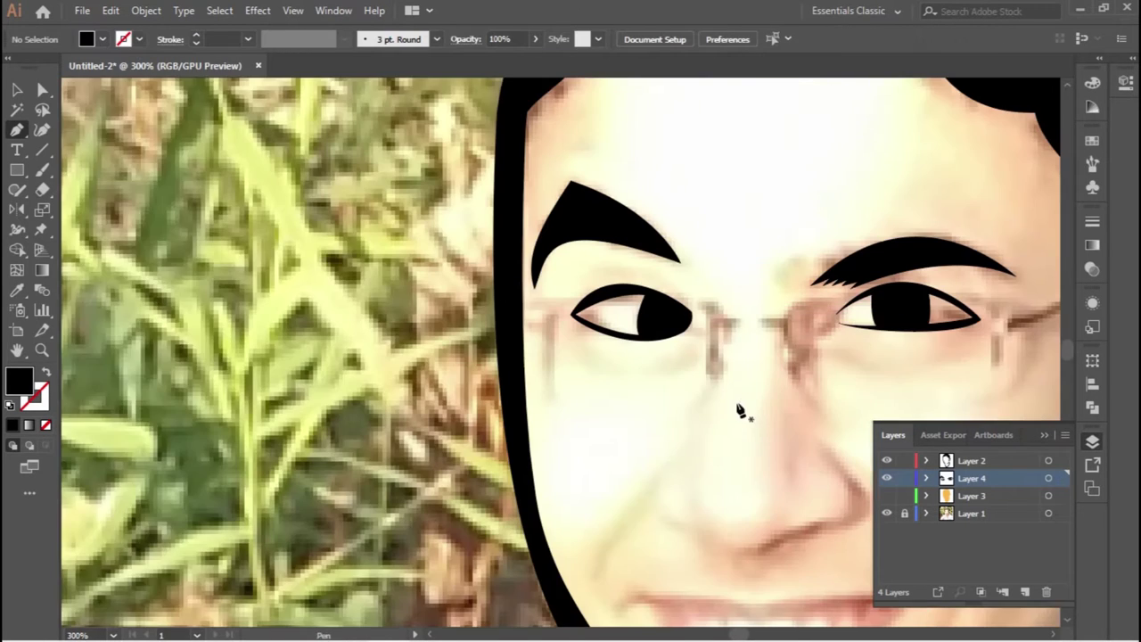
# Merge the right pupil region with Shape Builder and add a white highlight circle.
pyautogui.keyDown('ctrl'); pyautogui.click(790, 308); pyautogui.keyUp('ctrl')
pyautogui.scroll(2, 861, 400)
pyautogui.hotkey('shift', 'm')
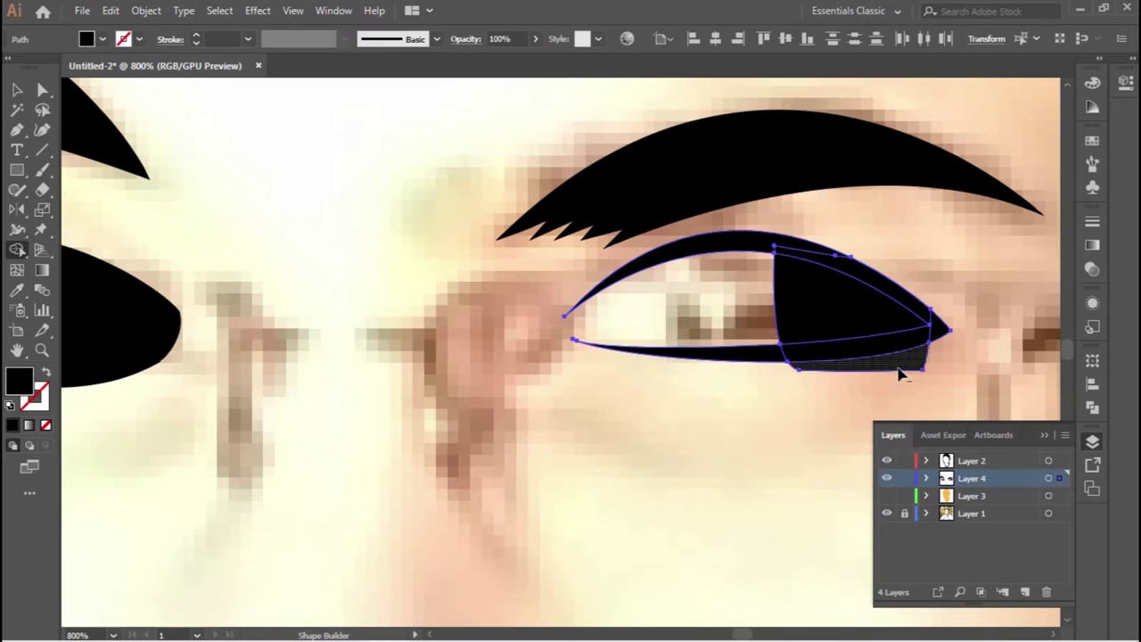
pyautogui.click(790, 410)
pyautogui.scroll(2, 774, 376)
pyautogui.moveTo(781, 358); pyautogui.dragTo(804, 381)
pyautogui.doubleClick(18, 381)
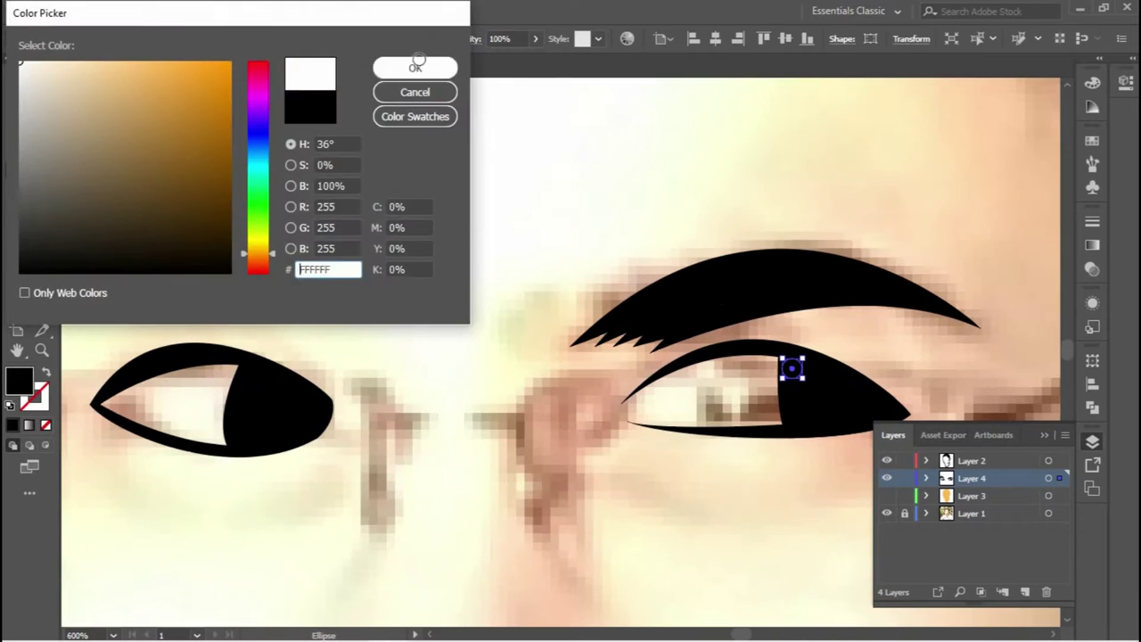
pyautogui.click(415, 66)
# Draw white eye shapes for both eyes and send them behind the pupils.
pyautogui.press('p')
pyautogui.click(792, 350)
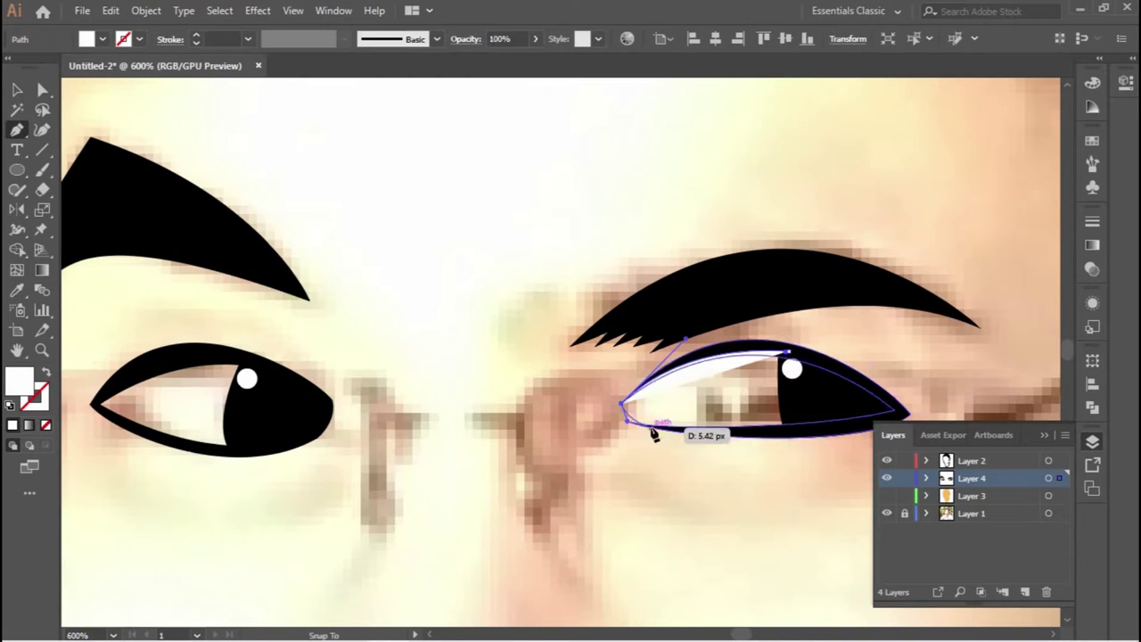
pyautogui.click(791, 350)
pyautogui.hscroll(-5, 701, 390)
pyautogui.click(575, 435)
pyautogui.click(478, 385)
pyautogui.click(337, 438)
pyautogui.hotkey('ctrl', 'shift', '[')
pyautogui.hotkey('ctrl', 'shift', 'a')
pyautogui.scroll(3, 728, 377)
# Reshape the eye corner with Direct Selection to fit the outline.
pyautogui.press('a')
pyautogui.scroll(4, 604, 417)
pyautogui.moveTo(604, 417); pyautogui.dragTo(223, 246)
pyautogui.scroll(-2, 446, 327)
pyautogui.scroll(-2, 550, 556)
pyautogui.hotkey('ctrl', 'shift', 'a')
pyautogui.scroll(-5, 462, 371)
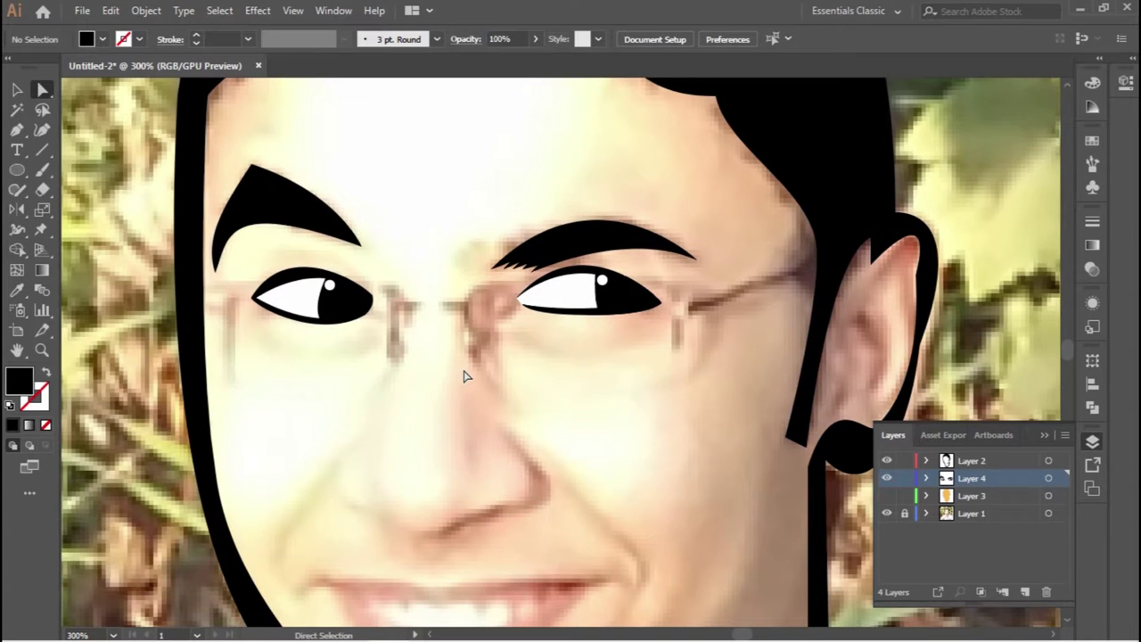
# Trace the outer lip outline from the left mouth corner around the lower lip.
pyautogui.scroll(-2, 463, 376)
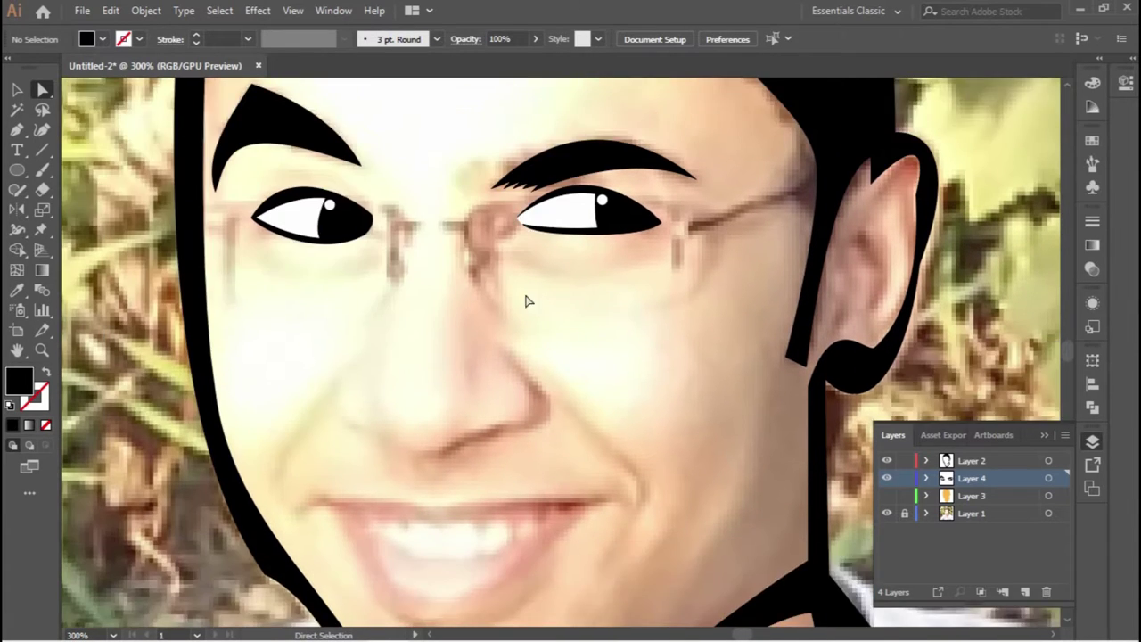
pyautogui.scroll(-1, 540, 293)
pyautogui.scroll(-4, 571, 413)
pyautogui.press('p')
pyautogui.scroll(1, 606, 326)
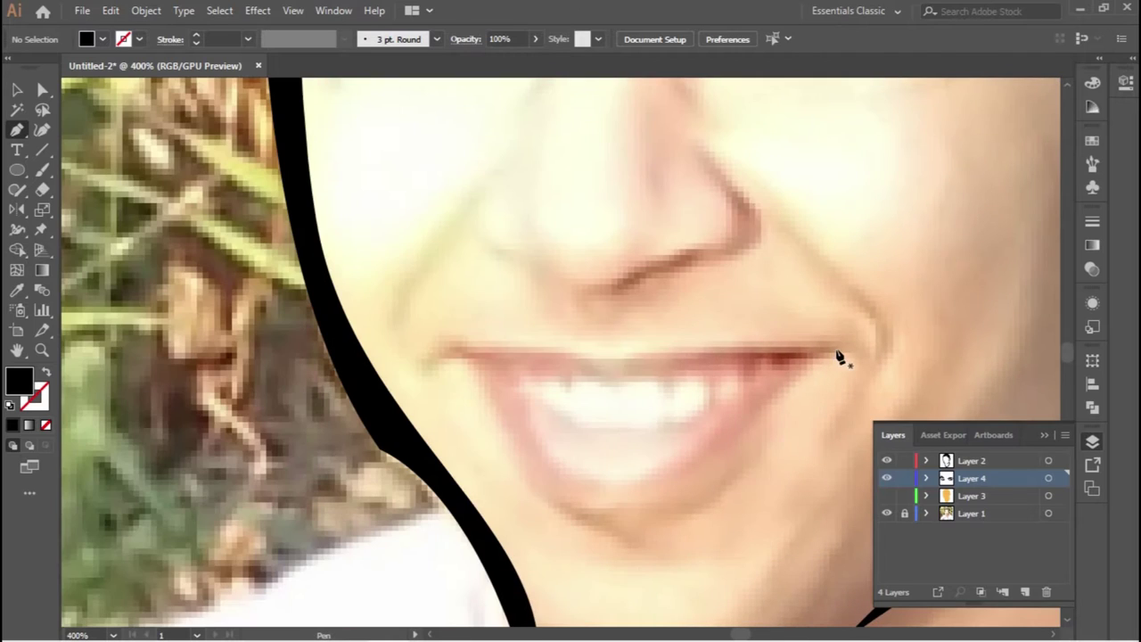
pyautogui.moveTo(431, 362); pyautogui.dragTo(469, 367)
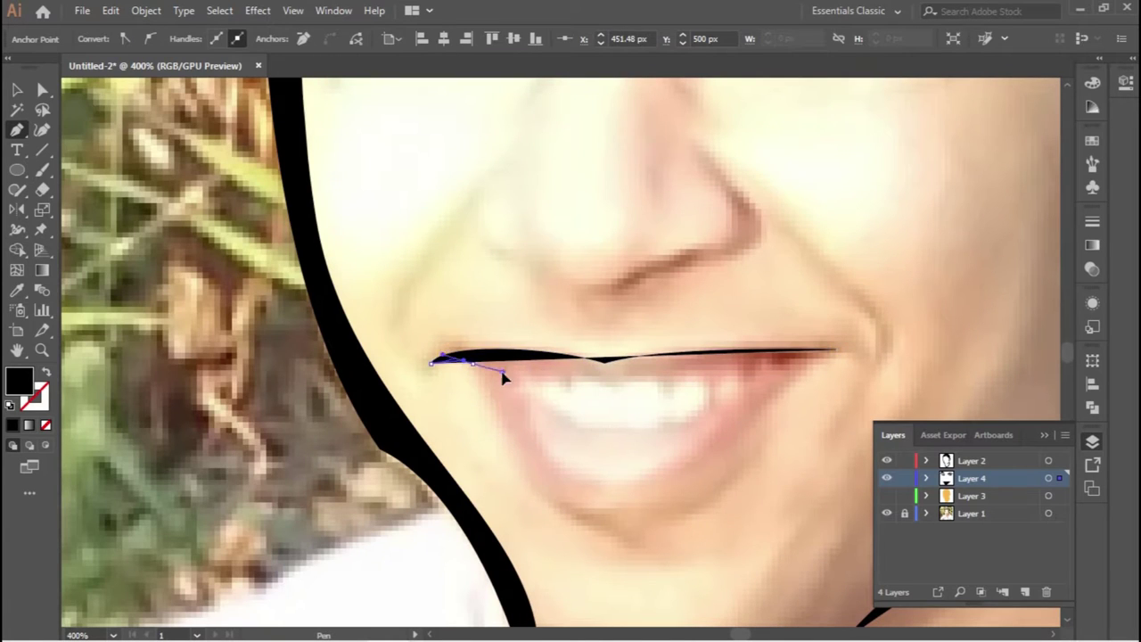
pyautogui.moveTo(627, 526); pyautogui.dragTo(727, 522)
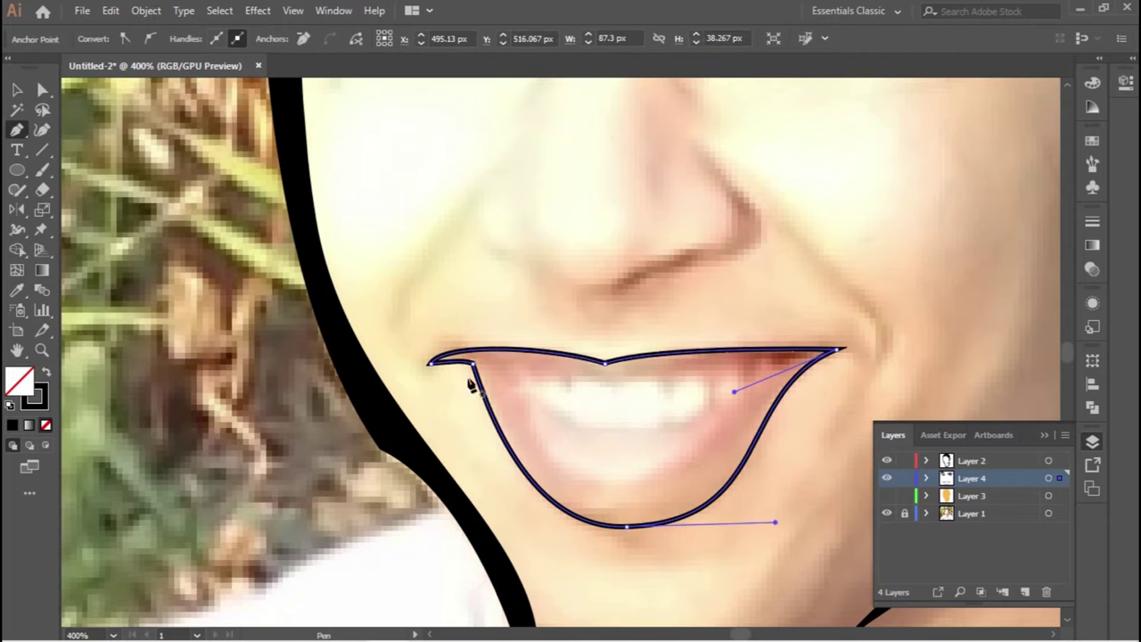
# Add a smooth curved anchor to the inner mouth line and select the mouth paths.
pyautogui.scroll(3, 497, 395)
pyautogui.scroll(-4, 509, 395)
pyautogui.scroll(2, 547, 420)
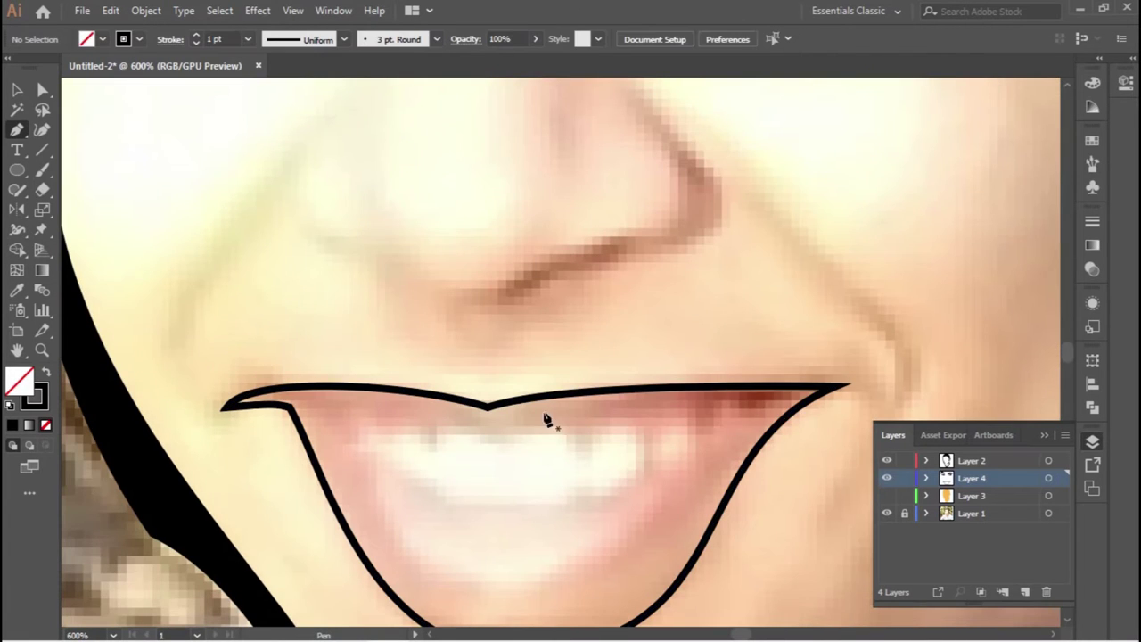
pyautogui.moveTo(499, 431); pyautogui.dragTo(439, 416)
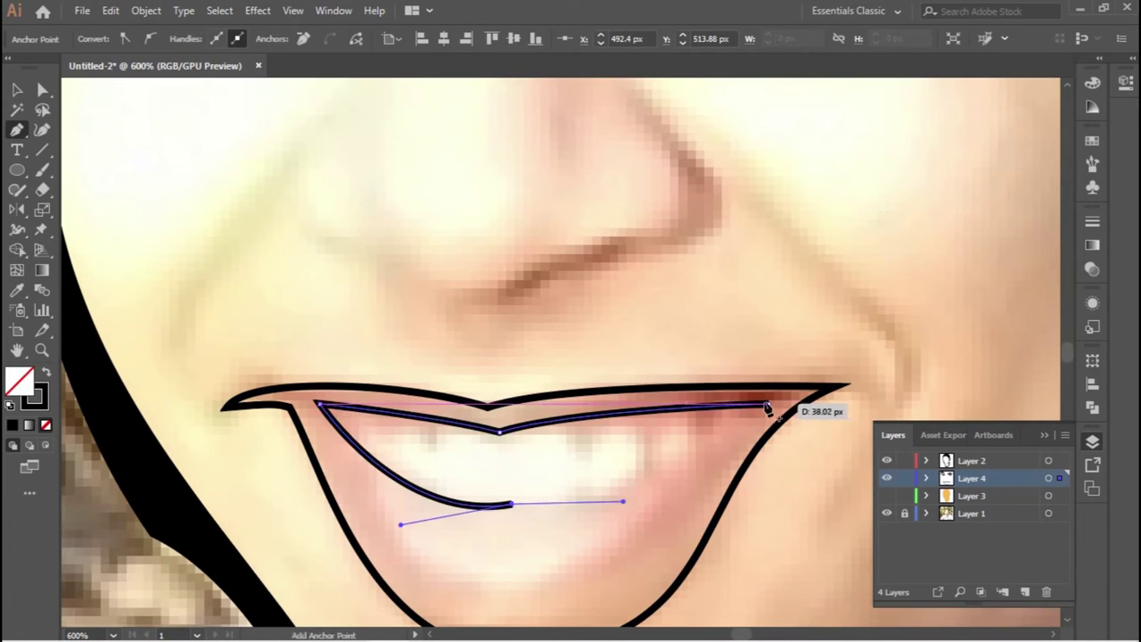
pyautogui.scroll(-2, 540, 573)
pyautogui.hotkey('ctrl', 'a')
pyautogui.hotkey('shift', 'm')
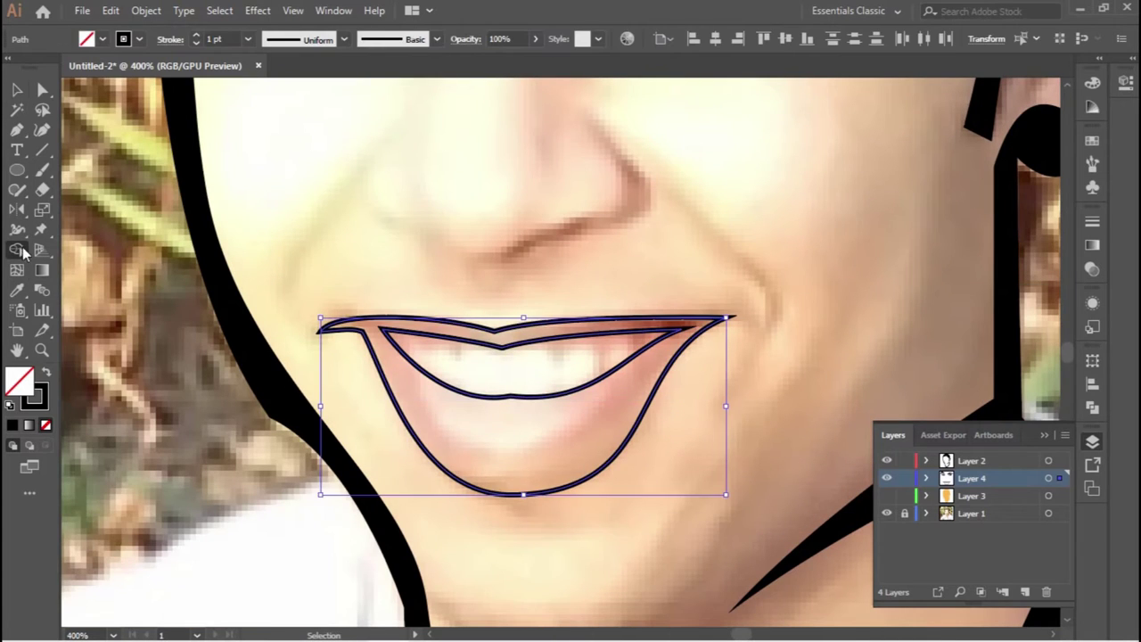
# Merge the lip region into one shape and fill it red E83838.
pyautogui.click(535, 448)
pyautogui.press('v')
pyautogui.click(494, 482)
pyautogui.doubleClick(19, 381)
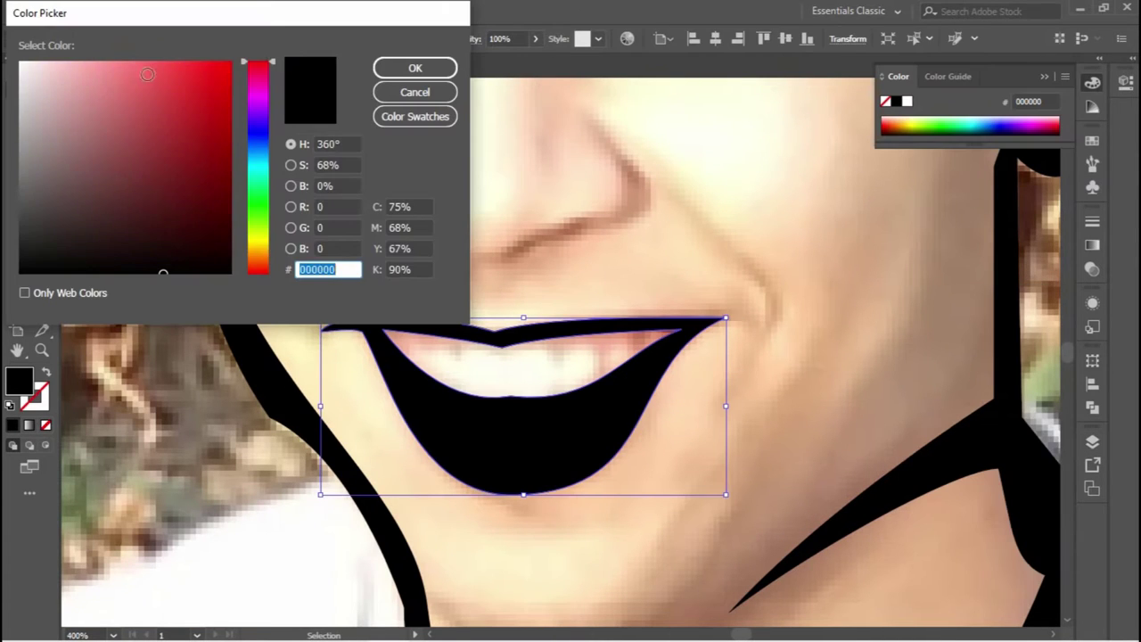
pyautogui.click(402, 71)
# Draw the gum shape curving over the teeth and fill it pink FFA1A1.
pyautogui.scroll(1, 601, 362)
pyautogui.moveTo(479, 341); pyautogui.dragTo(491, 336)
pyautogui.moveTo(567, 345)
pyautogui.mouseDown()
pyautogui.moveTo(600, 374)
pyautogui.moveTo(638, 353)
pyautogui.mouseUp()
pyautogui.moveTo(694, 332); pyautogui.dragTo(762, 296)
pyautogui.moveTo(685, 288); pyautogui.dragTo(684, 294)
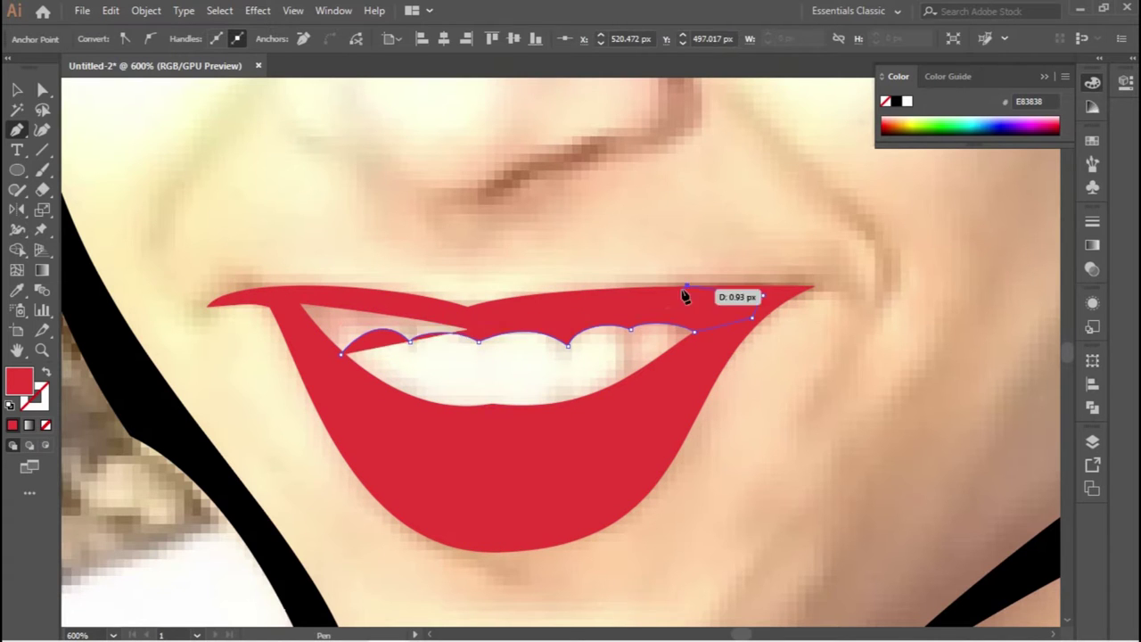
pyautogui.doubleClick(20, 381)
pyautogui.write('FFA1A1')
pyautogui.click(409, 69)
pyautogui.keyDown('ctrl'); pyautogui.click(800, 404); pyautogui.keyUp('ctrl')
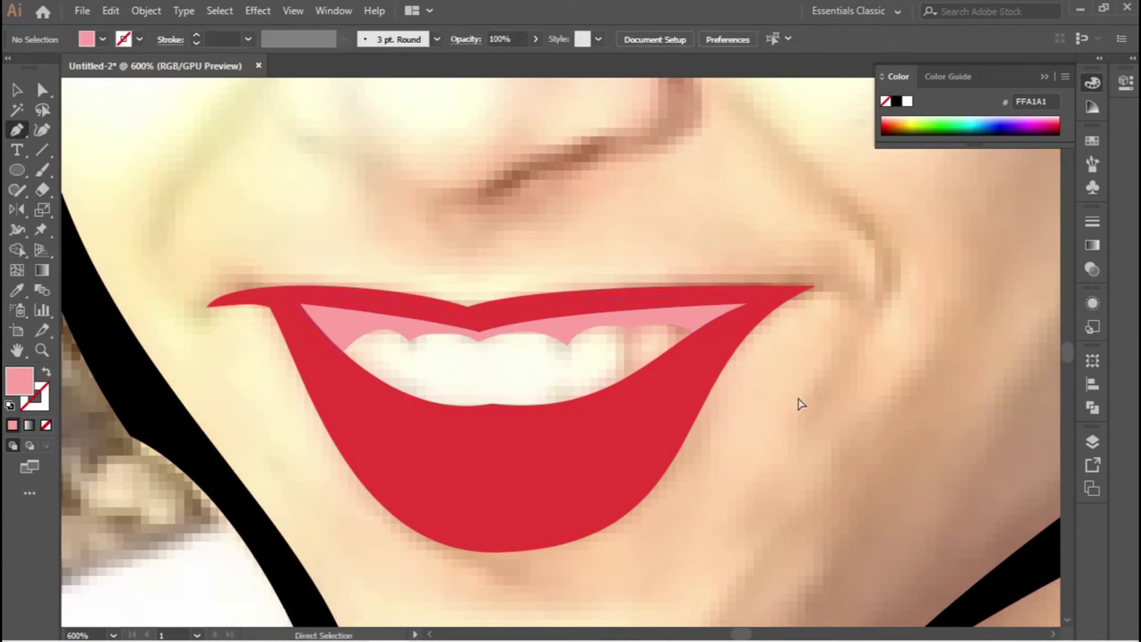
# Outline the teeth with a soft grey stroke and a white fill.
pyautogui.moveTo(412, 400); pyautogui.dragTo(415, 403)
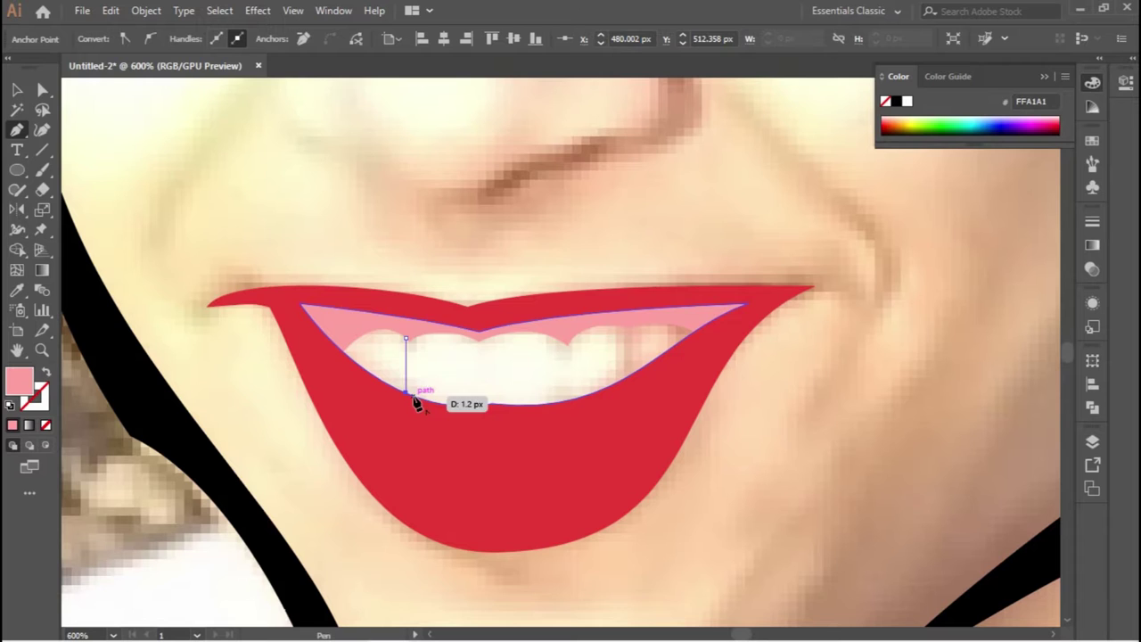
pyautogui.click(567, 408)
pyautogui.click(631, 385)
pyautogui.click(624, 325)
pyautogui.click(406, 330)
pyautogui.doubleClick(19, 381)
pyautogui.click(438, 71)
pyautogui.hotkey('ctrl', 'shift', 'a')
pyautogui.doubleClick(19, 382)
pyautogui.press('Return')
# Add a screen-blended highlight shape across the lower lip.
pyautogui.scroll(-2, 764, 374)
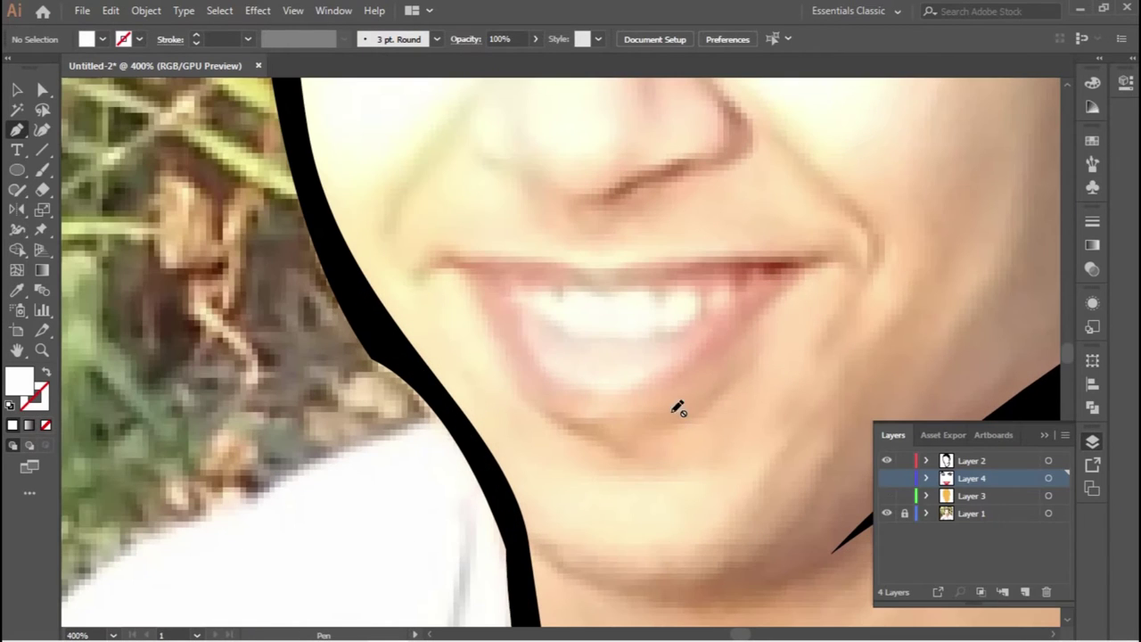
pyautogui.click(886, 478)
pyautogui.click(727, 304)
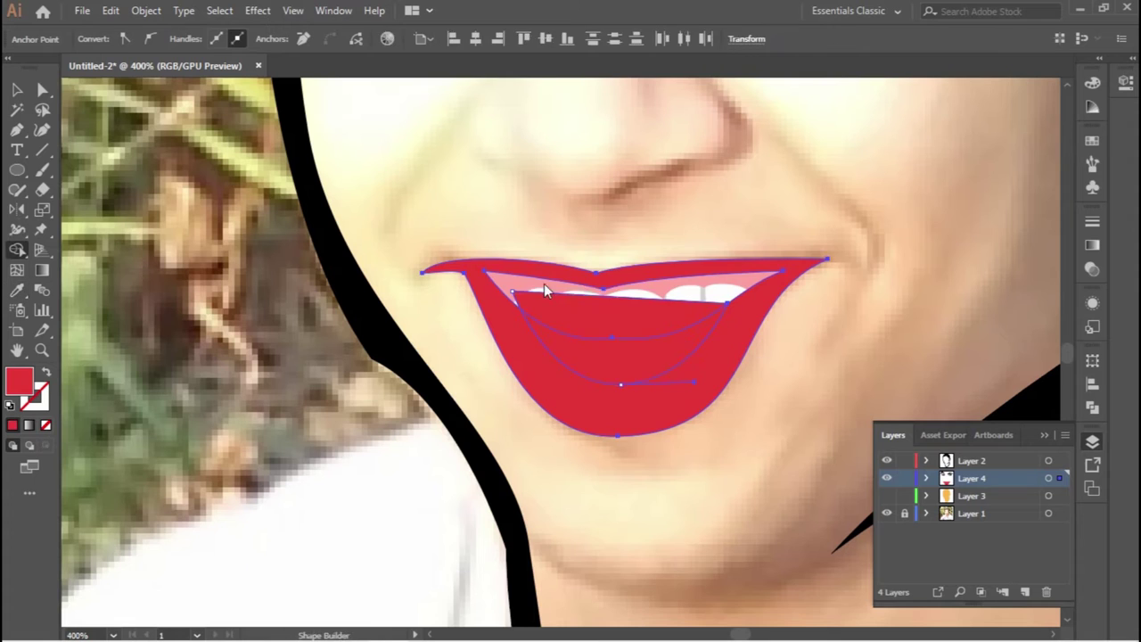
pyautogui.click(1092, 268)
pyautogui.click(926, 241)
pyautogui.click(1092, 441)
pyautogui.click(886, 478)
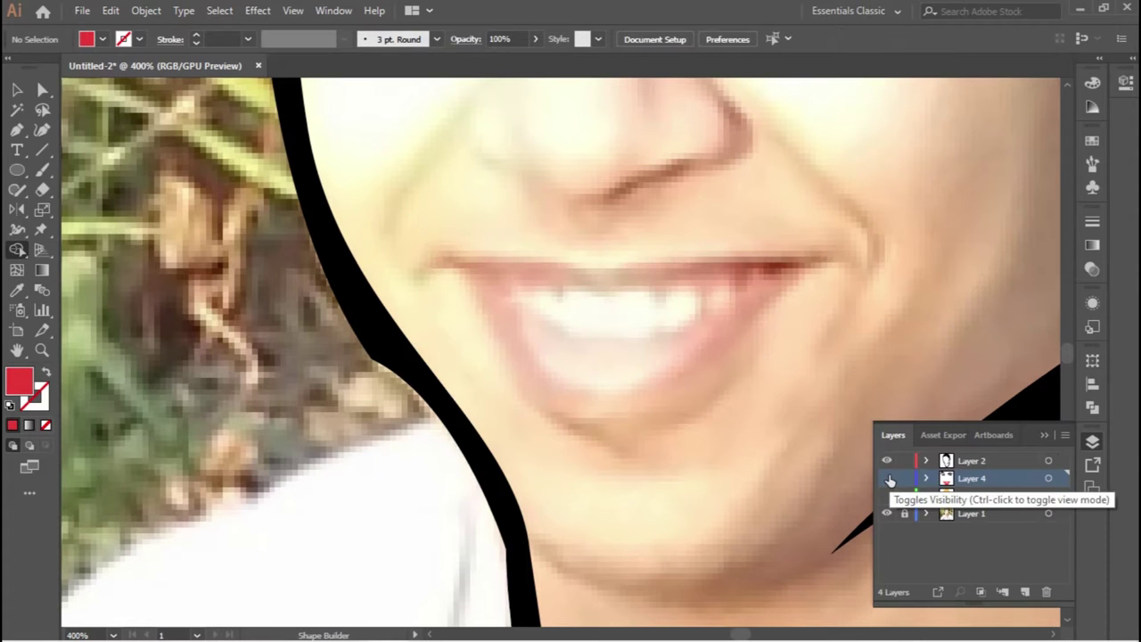
# Draw darker Multiply shade shapes over the upper lip centre and lower lip.
pyautogui.click(663, 255)
pyautogui.click(547, 249)
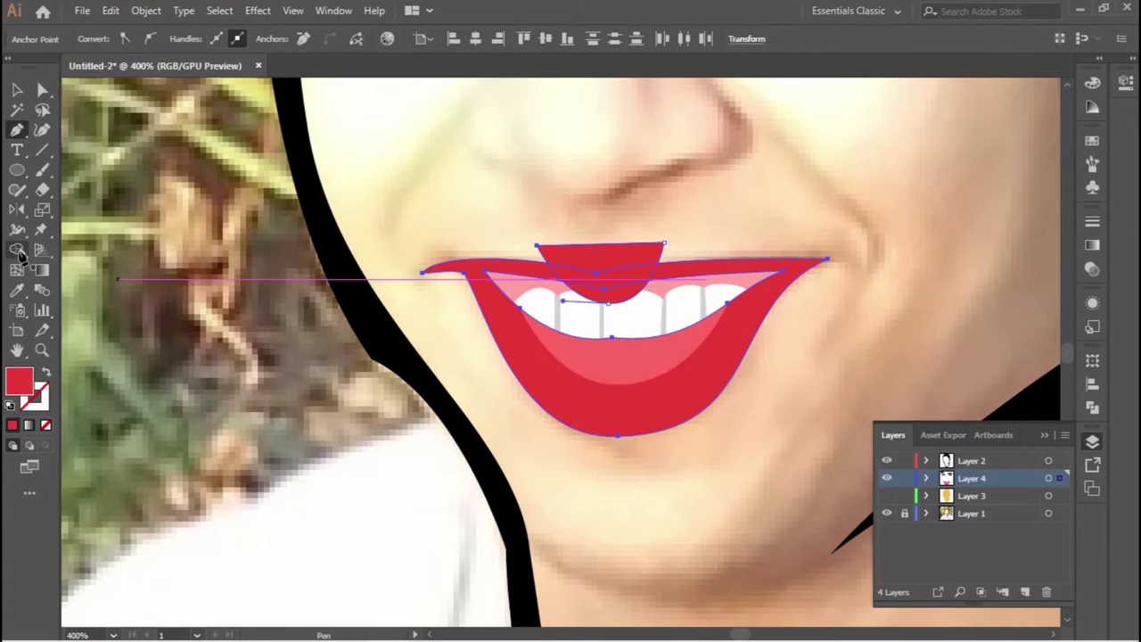
pyautogui.click(16, 290)
pyautogui.click(784, 287)
pyautogui.moveTo(647, 417); pyautogui.dragTo(709, 400)
pyautogui.moveTo(461, 271); pyautogui.dragTo(446, 362)
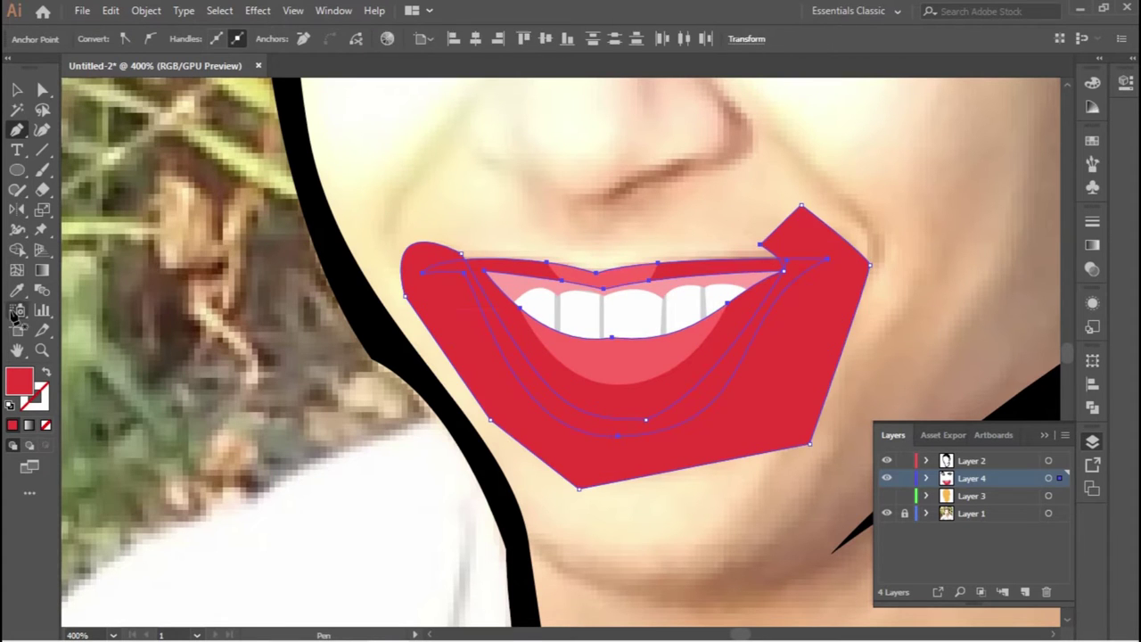
pyautogui.hotkey('shift', 'm')
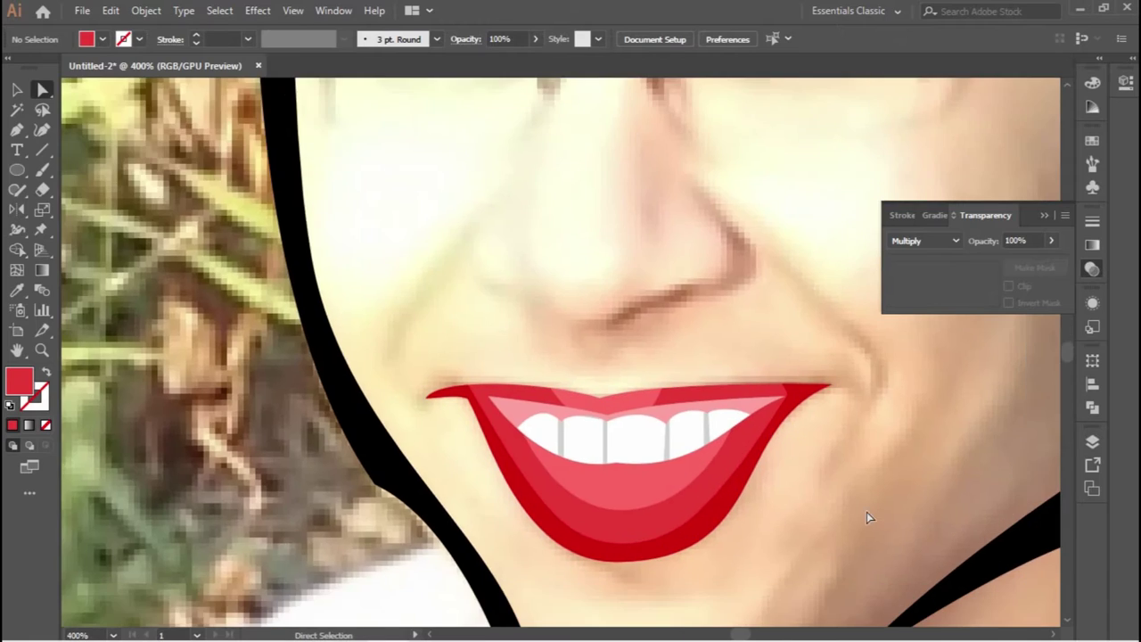
# Shade the upper lip with the sampled pink gum colour and show the orange face layer.
pyautogui.click(496, 408)
pyautogui.click(389, 367)
pyautogui.click(800, 350)
pyautogui.click(856, 388)
pyautogui.click(822, 428)
pyautogui.click(782, 413)
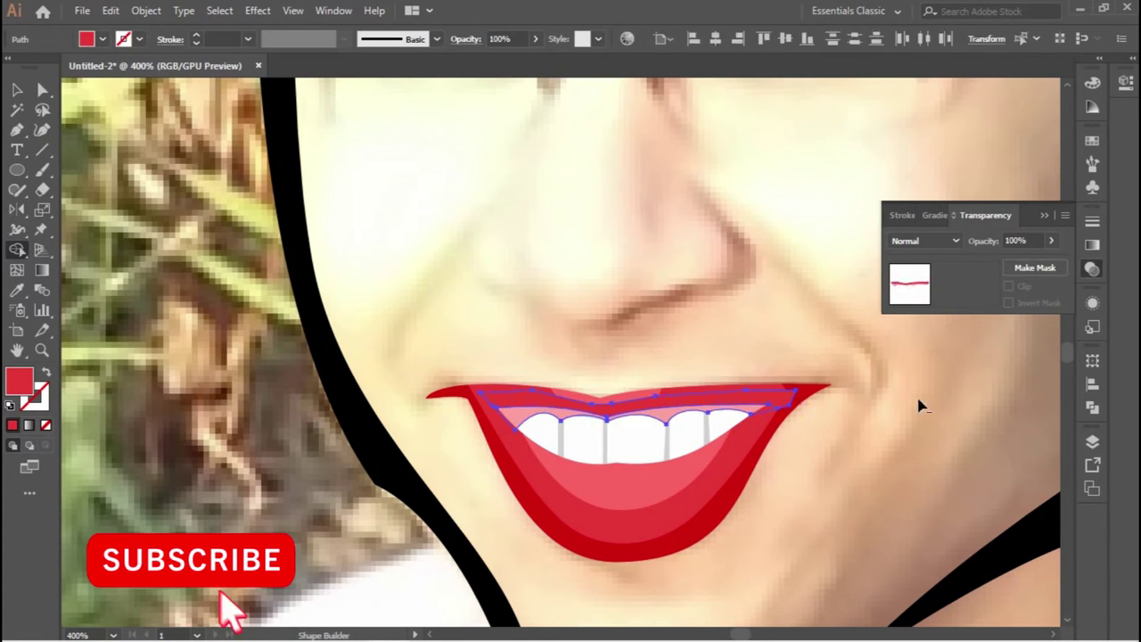
pyautogui.press('i')
pyautogui.click(766, 406)
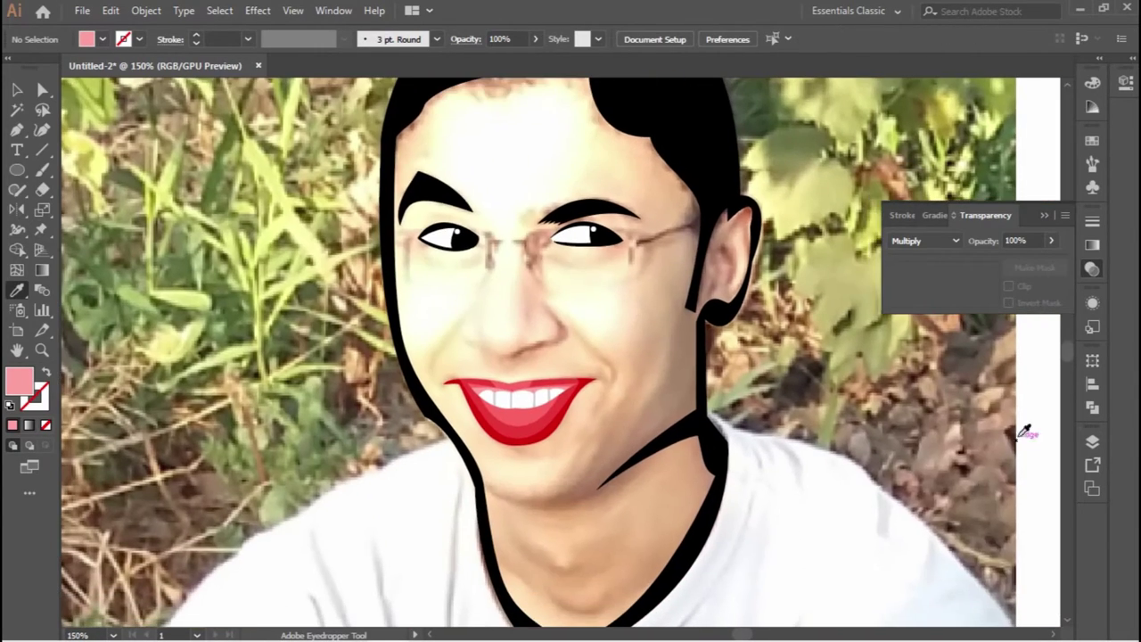
pyautogui.click(1092, 441)
pyautogui.click(886, 495)
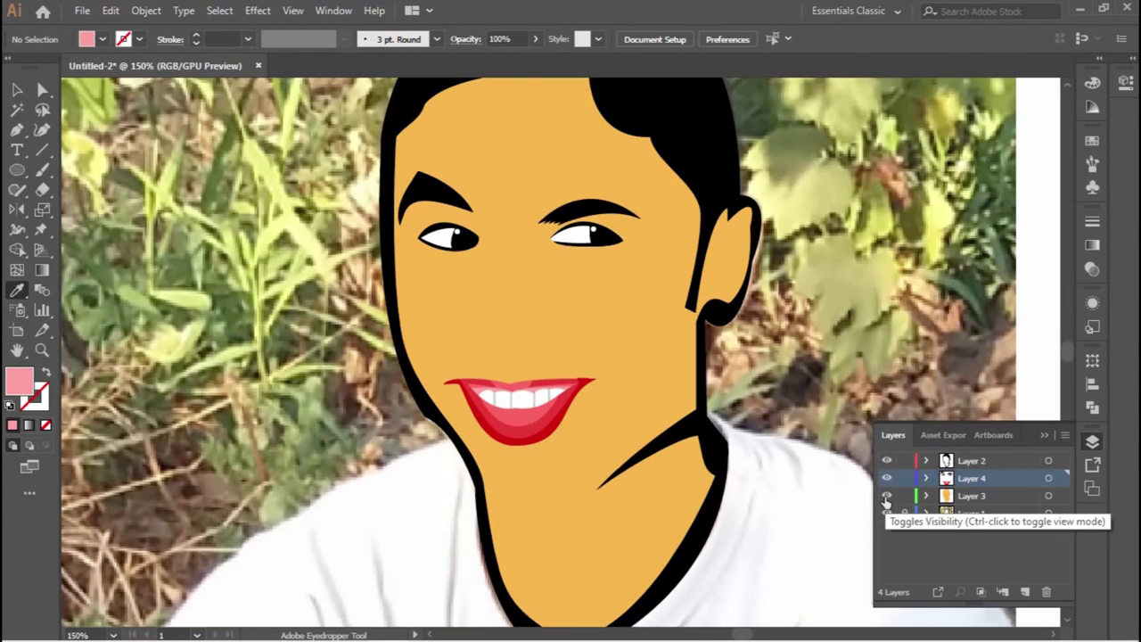
# Hide the face and lips layers, add a glasses layer, and outline the right lens frame.
pyautogui.click(886, 496)
pyautogui.click(886, 478)
pyautogui.click(1002, 591)
pyautogui.scroll(3, 787, 325)
pyautogui.press('p')
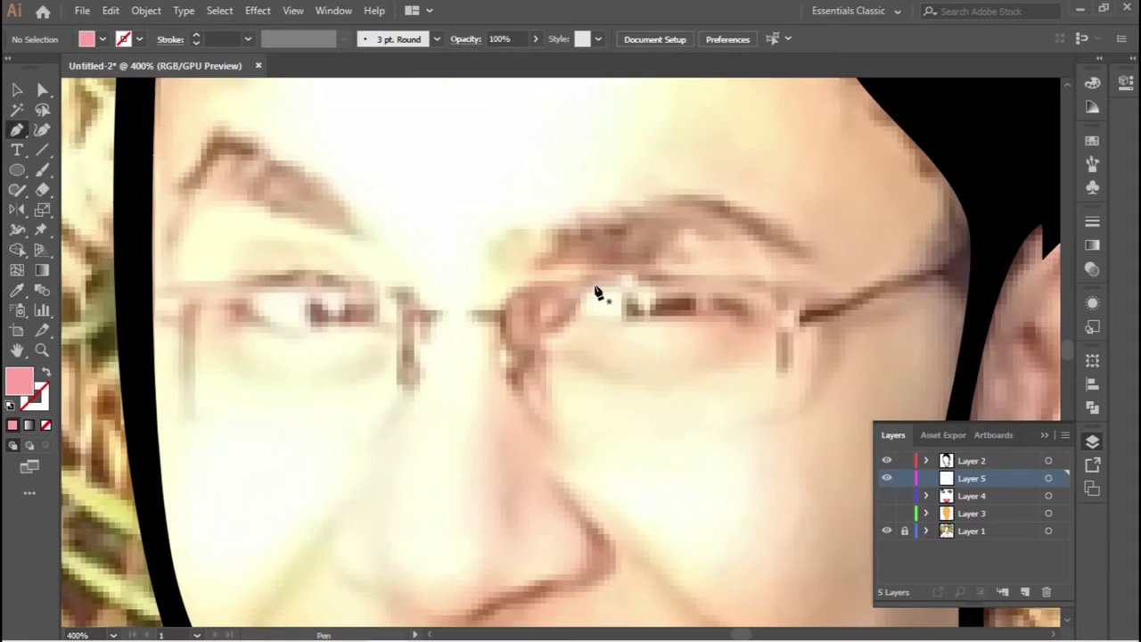
pyautogui.hscroll(2, 597, 292)
pyautogui.click(718, 367)
pyautogui.moveTo(717, 305); pyautogui.dragTo(699, 296)
pyautogui.moveTo(469, 408); pyautogui.dragTo(466, 382)
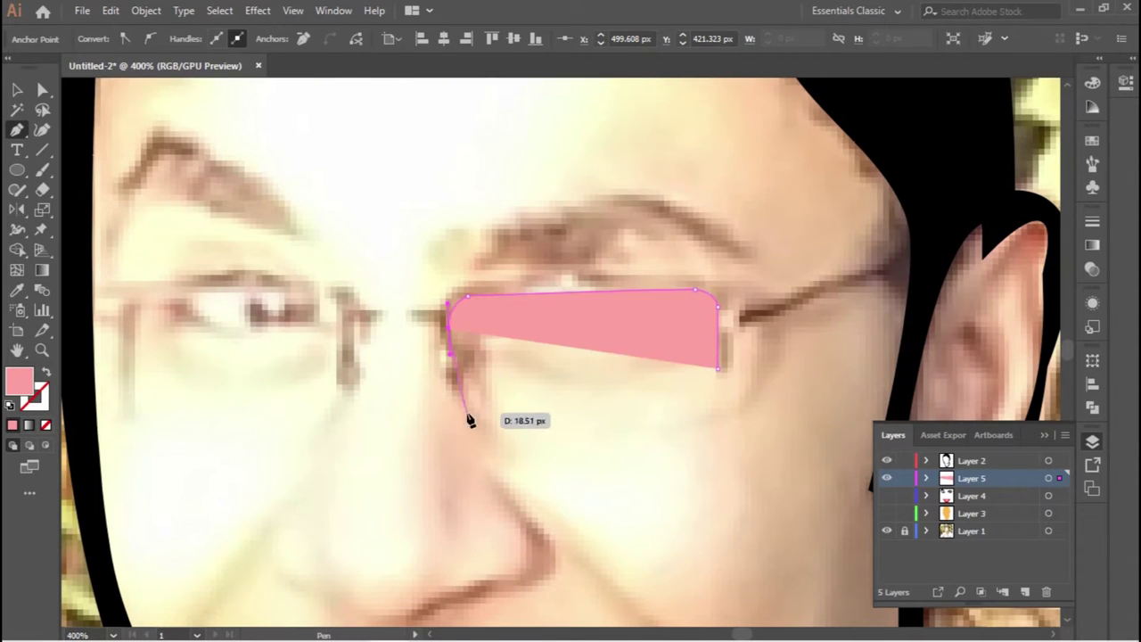
pyautogui.scroll(2, 453, 395)
# Trace the glasses bridge and the frame's rounded top-left corner.
pyautogui.click(433, 237)
pyautogui.hscroll(-5, 502, 344)
pyautogui.moveTo(471, 241); pyautogui.dragTo(474, 370)
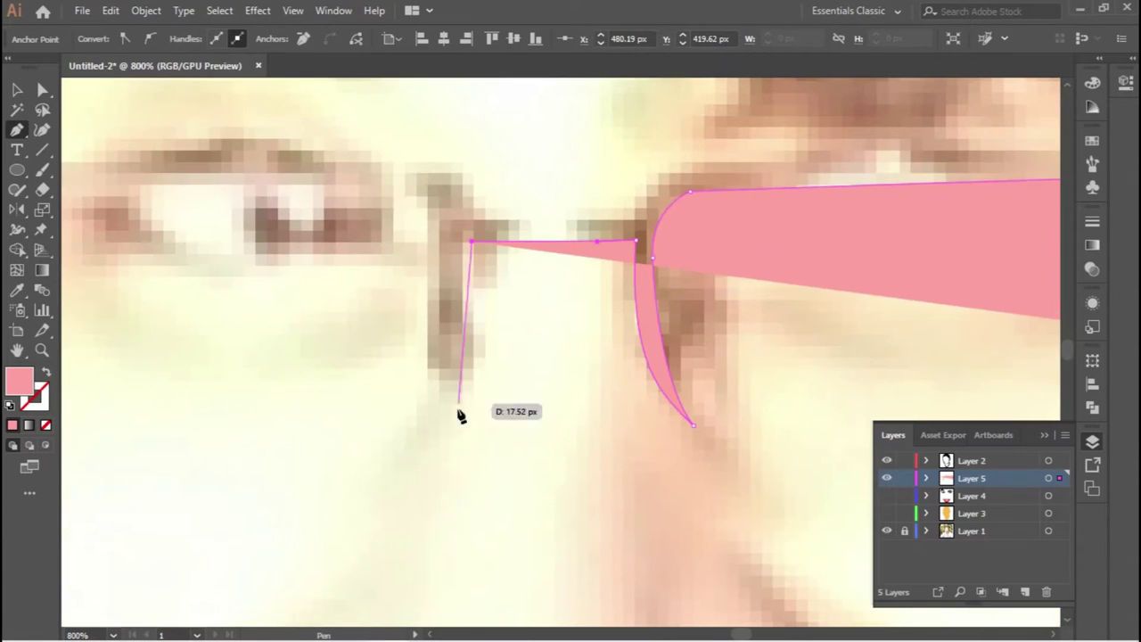
pyautogui.moveTo(375, 486)
pyautogui.mouseDown()
pyautogui.moveTo(429, 401)
pyautogui.moveTo(437, 351)
pyautogui.mouseUp()
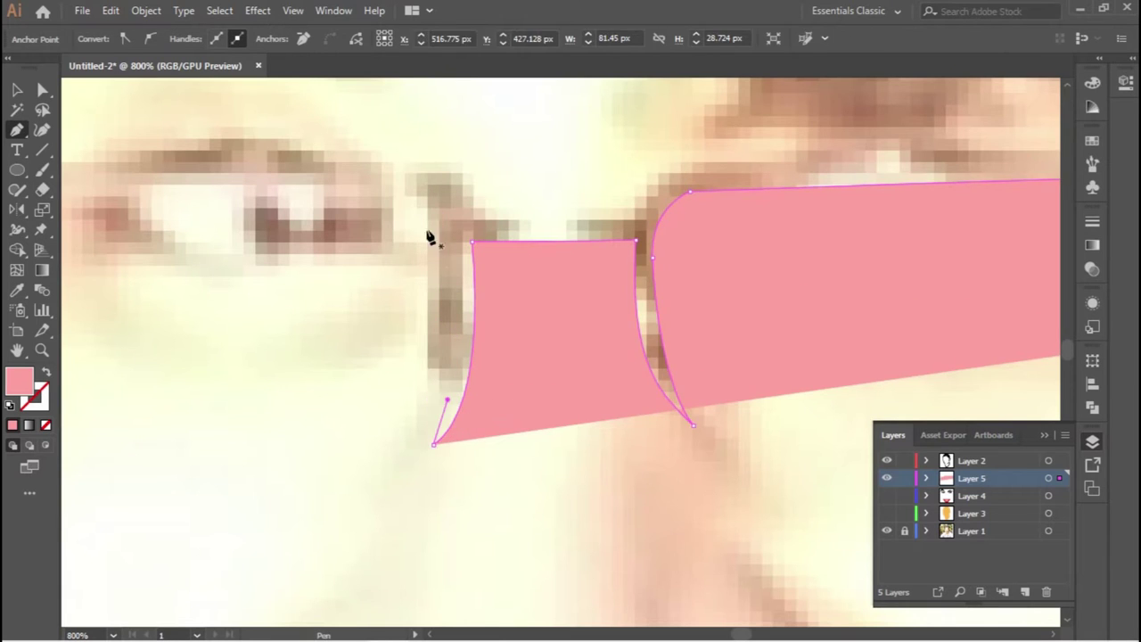
pyautogui.hscroll(-5, 504, 369)
pyautogui.hscroll(-3, 504, 369)
pyautogui.moveTo(420, 182); pyautogui.dragTo(412, 237)
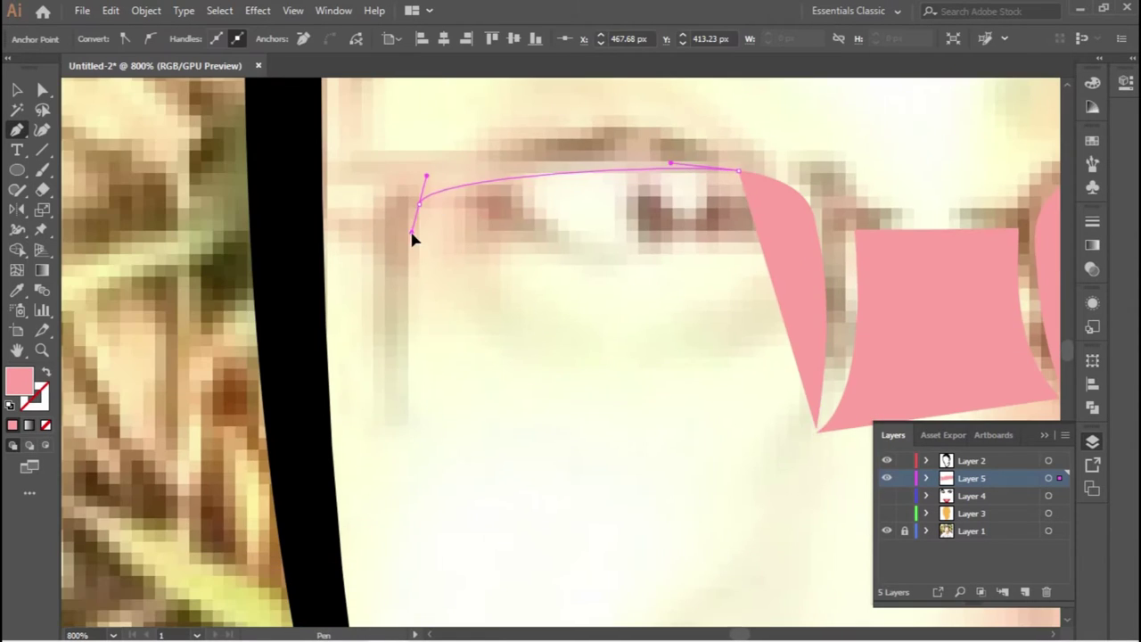
pyautogui.moveTo(407, 429); pyautogui.dragTo(408, 497)
pyautogui.moveTo(377, 191); pyautogui.dragTo(484, 148)
# Finish the frame outline along the lens top and around its outer corner.
pyautogui.hscroll(5, 484, 148)
pyautogui.scroll(2, 484, 148)
pyautogui.moveTo(463, 256); pyautogui.dragTo(502, 265)
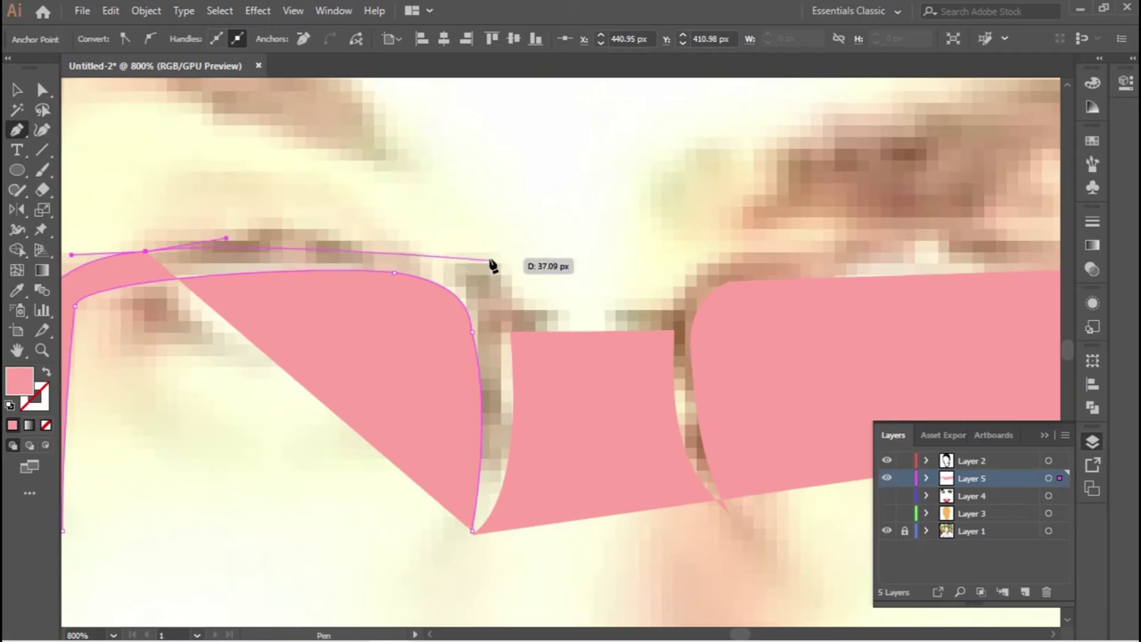
pyautogui.moveTo(541, 310); pyautogui.dragTo(573, 312)
pyautogui.hscroll(5, 573, 314)
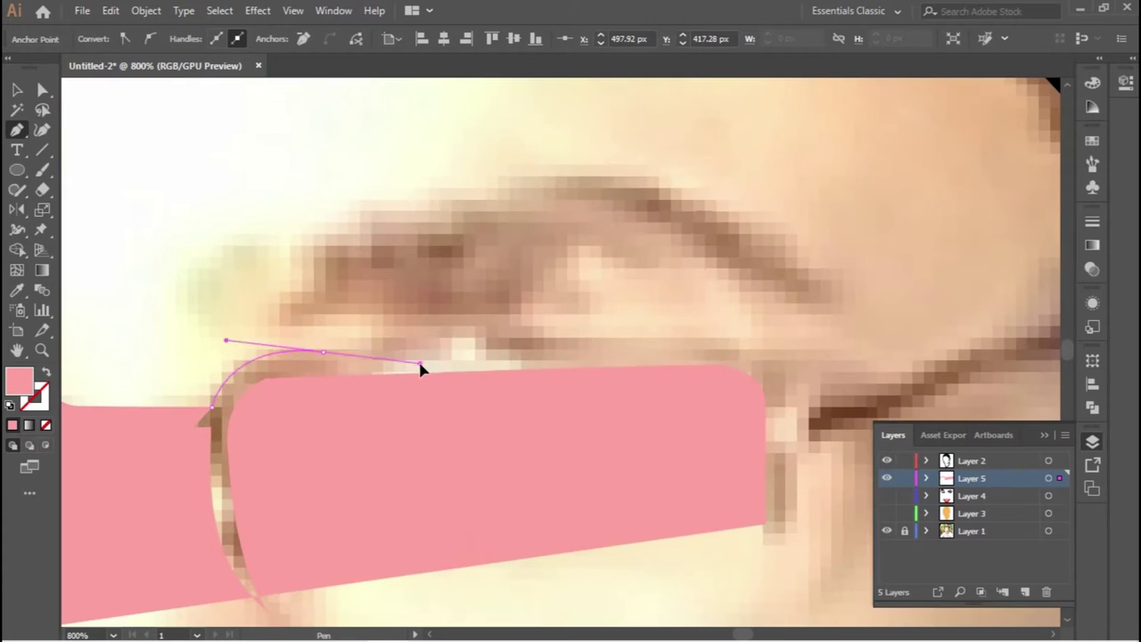
pyautogui.click(425, 361)
pyautogui.hscroll(3, 570, 334)
pyautogui.moveTo(557, 397); pyautogui.dragTo(568, 416)
pyautogui.scroll(-3, 568, 416)
pyautogui.moveTo(498, 354); pyautogui.dragTo(499, 349)
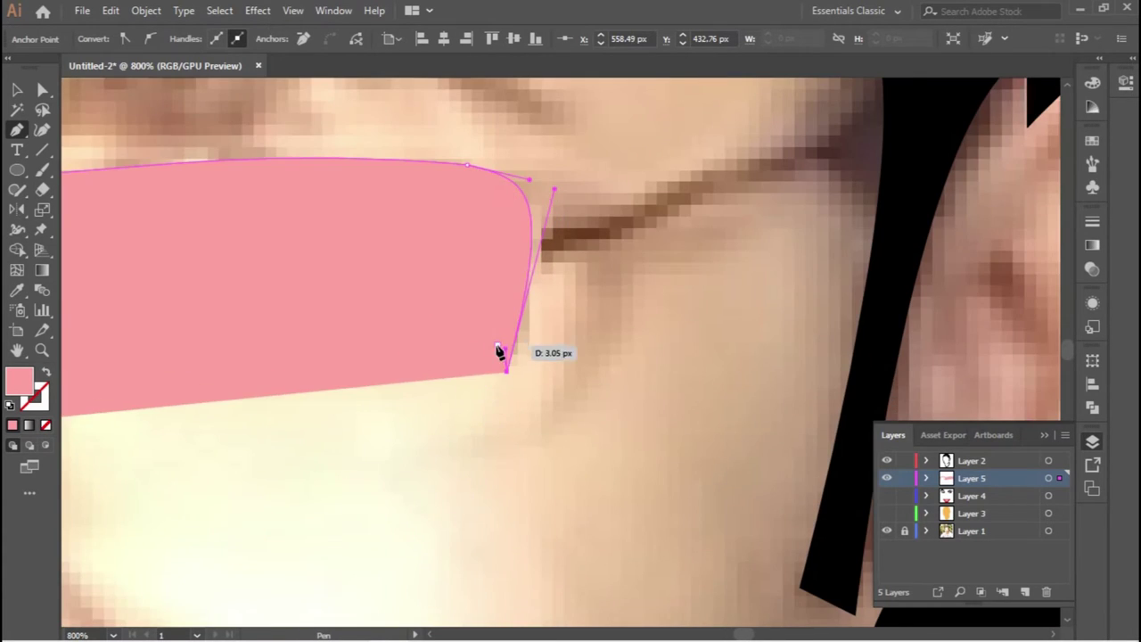
pyautogui.hotkey('ctrl', '-')
# Fill the glasses frame black 000000 and draw the temple arm beside the lens.
pyautogui.doubleClick(18, 383)
pyautogui.write('000000')
pyautogui.press('Return')
pyautogui.click(457, 360)
pyautogui.click(735, 250)
pyautogui.click(457, 383)
pyautogui.click(753, 282)
# Outline a lens highlight shape inside the right lens of the glasses.
pyautogui.scroll(-3, 484, 491)
pyautogui.scroll(-2, 484, 491)
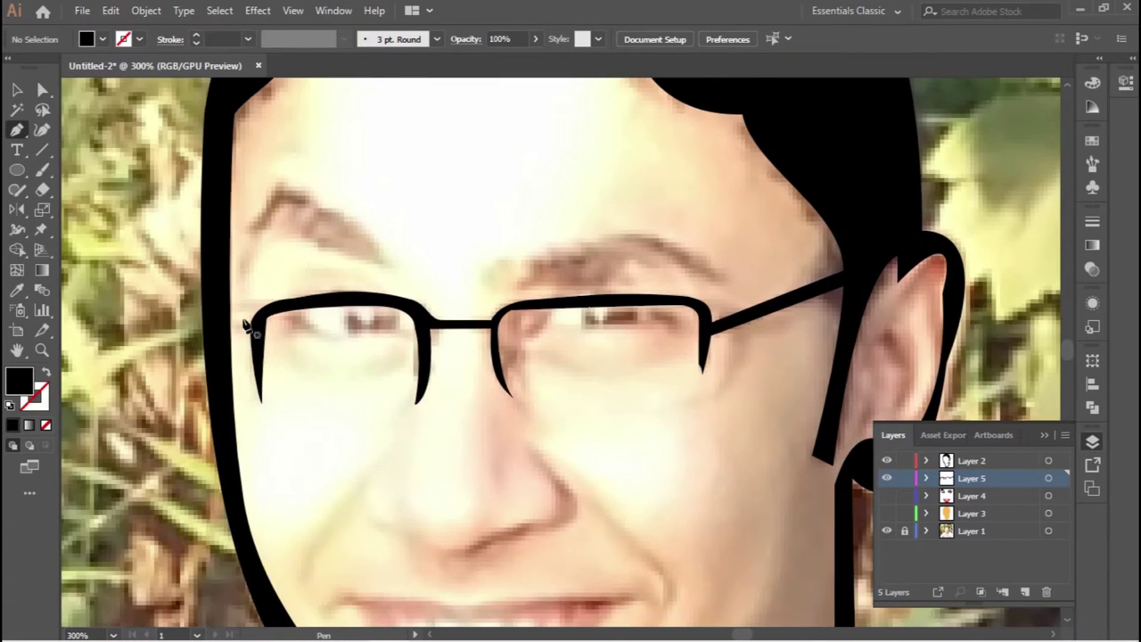
pyautogui.scroll(5, 229, 255)
pyautogui.keyDown('ctrl'); pyautogui.click(267, 303); pyautogui.keyUp('ctrl')
pyautogui.scroll(-3, 305, 458)
pyautogui.scroll(3, 522, 395)
pyautogui.click(526, 419)
pyautogui.moveTo(905, 374); pyautogui.dragTo(922, 308)
pyautogui.click(912, 263)
pyautogui.click(879, 230)
pyautogui.click(734, 227)
pyautogui.click(608, 230)
pyautogui.click(526, 238)
pyautogui.moveTo(496, 254); pyautogui.dragTo(490, 307)
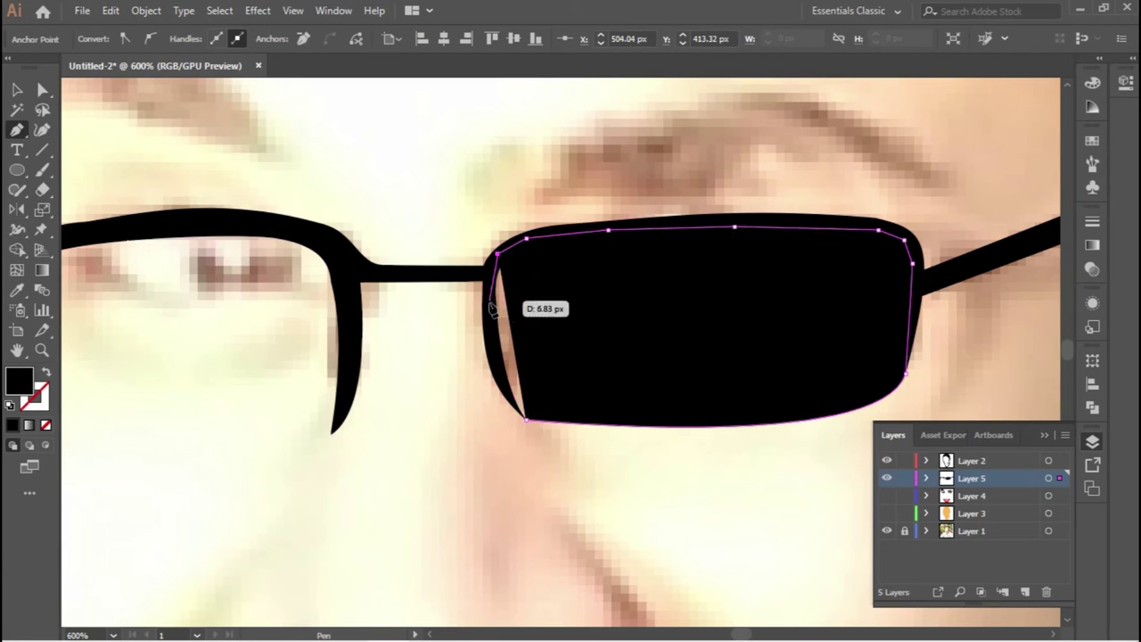
# Fill the lens shape white ffffff and outline a matching left lens shape.
pyautogui.doubleClick(20, 382)
pyautogui.write('ffffff')
pyautogui.press('Return')
pyautogui.click(1093, 303)
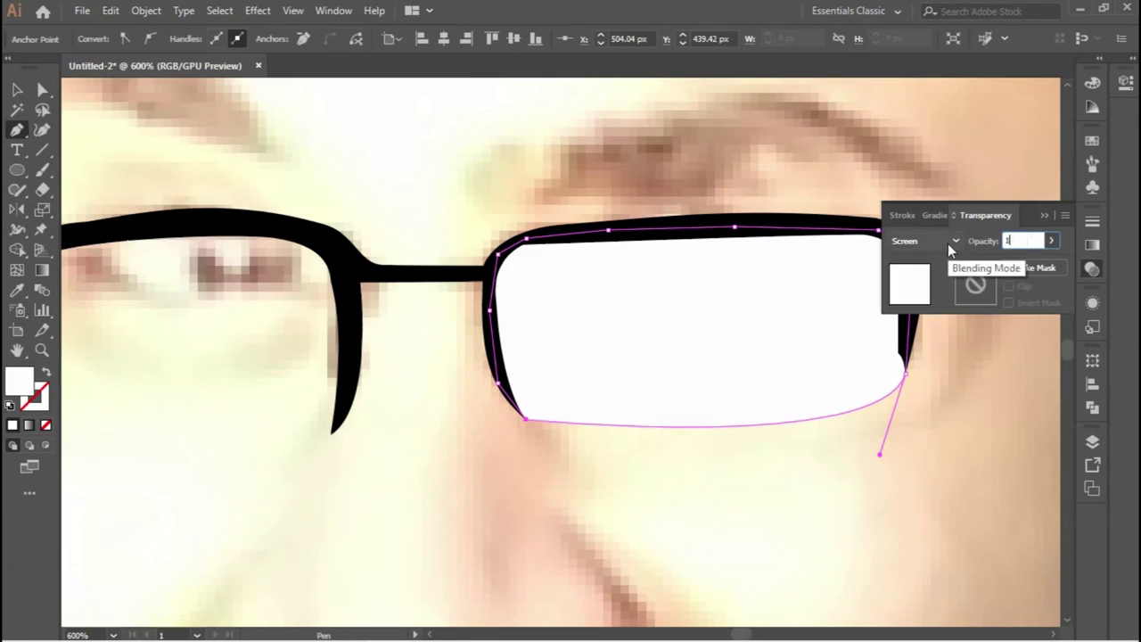
pyautogui.hscroll(-5, 679, 448)
pyautogui.click(369, 438)
pyautogui.moveTo(678, 440)
pyautogui.mouseDown()
pyautogui.moveTo(687, 429)
pyautogui.moveTo(664, 508)
pyautogui.mouseUp()
pyautogui.click(696, 347)
pyautogui.click(609, 229)
pyautogui.click(456, 235)
pyautogui.click(366, 367)
pyautogui.click(369, 439)
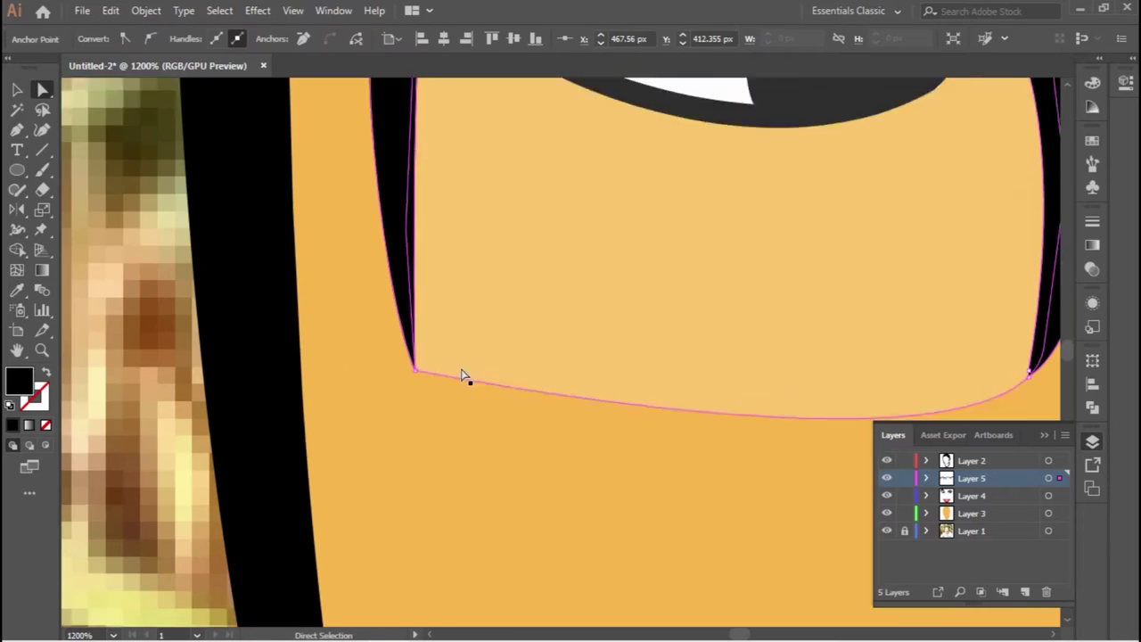
# Hide all the cartoon layers so only the photo shows.
pyautogui.click(510, 427)
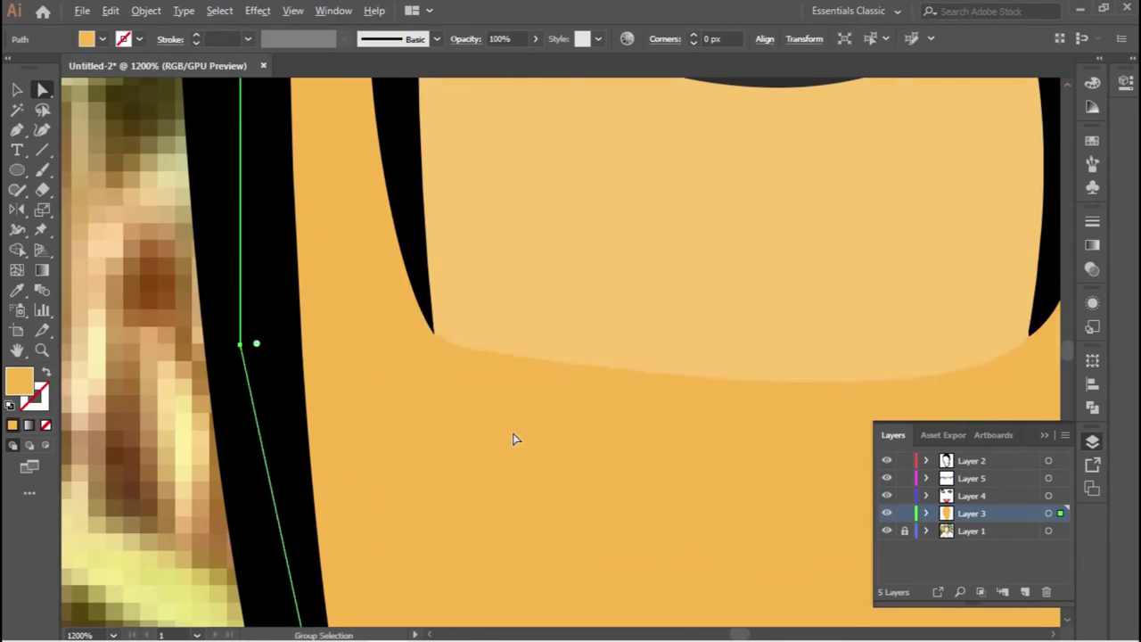
pyautogui.hotkey('ctrl', '-')
pyautogui.hotkey('ctrl', '-')
pyautogui.hotkey('ctrl', '-')
pyautogui.hotkey('ctrl', '-')
pyautogui.moveTo(886, 512); pyautogui.dragTo(886, 460)
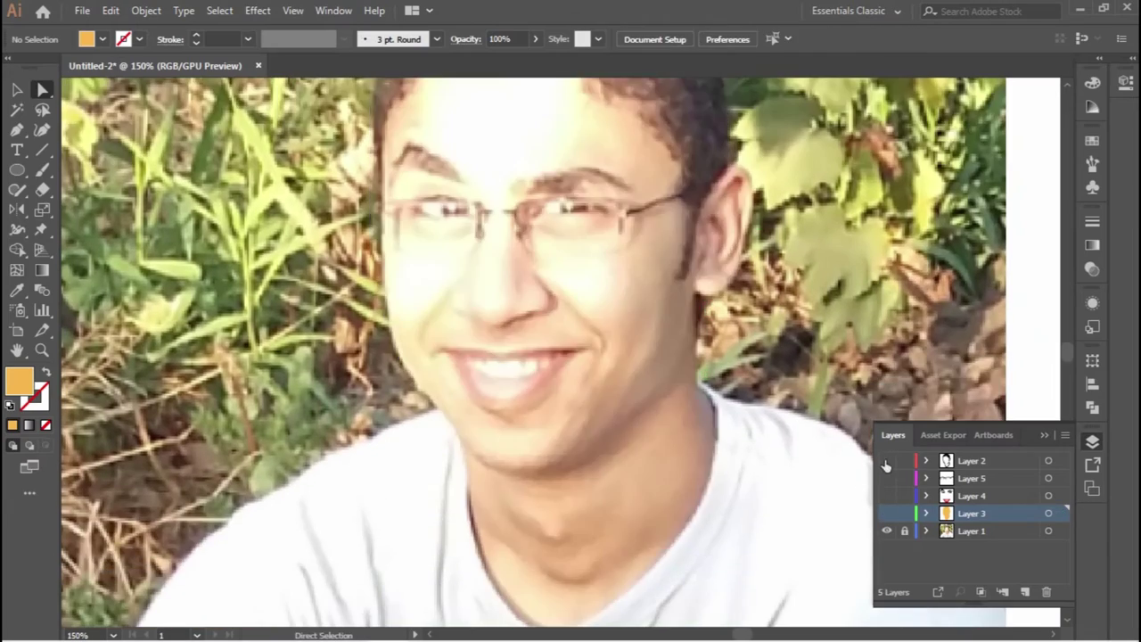
# Show the eyes, brows and lips layer and start a path at the nose.
pyautogui.click(886, 495)
pyautogui.hotkey('ctrl', '+')
pyautogui.click(547, 314)
pyautogui.click(502, 334)
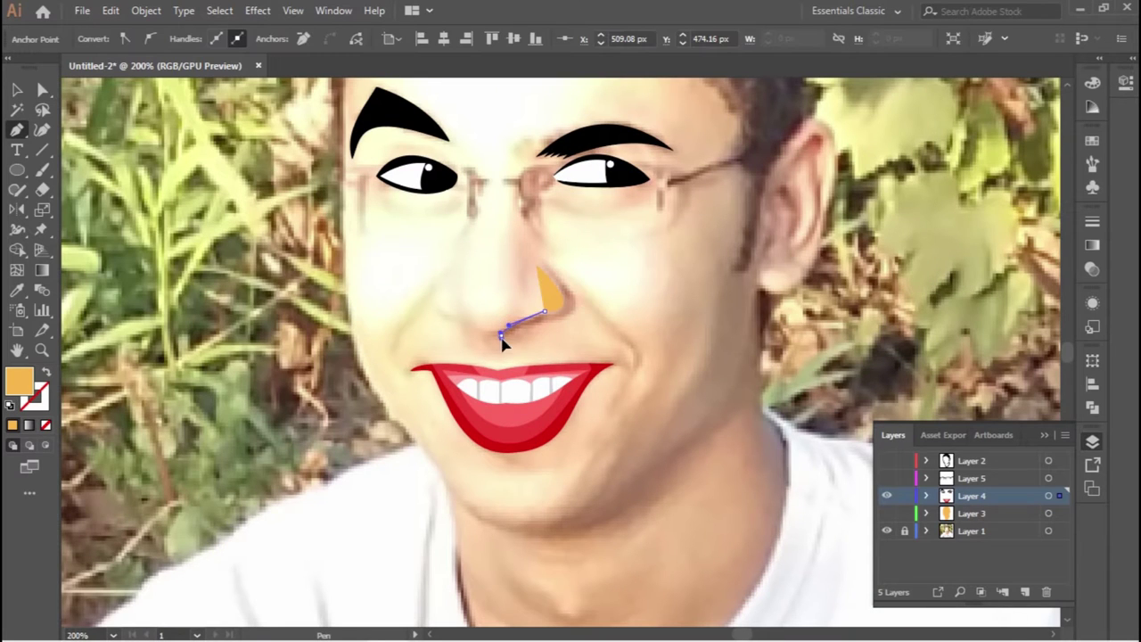
pyautogui.moveTo(546, 276); pyautogui.dragTo(540, 268)
pyautogui.hotkey('ctrl', '+')
pyautogui.hotkey('ctrl', '+')
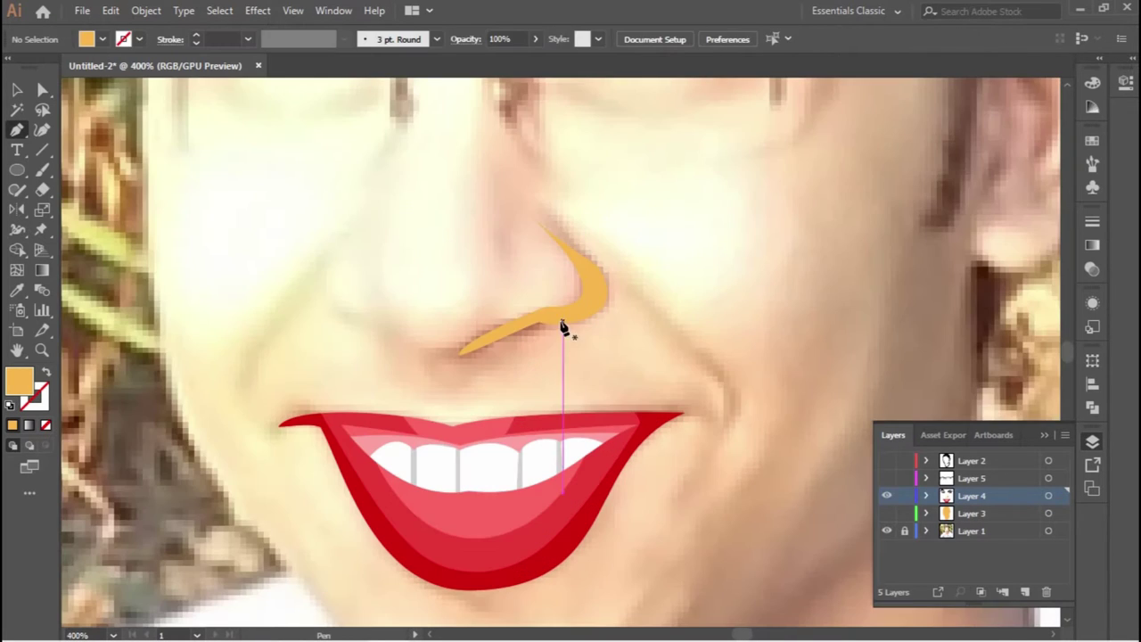
# Trace a curved outline down the nose sides and under the nostril.
pyautogui.click(722, 254)
pyautogui.moveTo(753, 370)
pyautogui.mouseDown()
pyautogui.moveTo(680, 382)
pyautogui.moveTo(624, 428)
pyautogui.mouseUp()
pyautogui.click(596, 406)
pyautogui.moveTo(575, 378)
pyautogui.mouseDown()
pyautogui.moveTo(554, 354)
pyautogui.moveTo(627, 318)
pyautogui.mouseUp()
pyautogui.moveTo(660, 247); pyautogui.dragTo(660, 290)
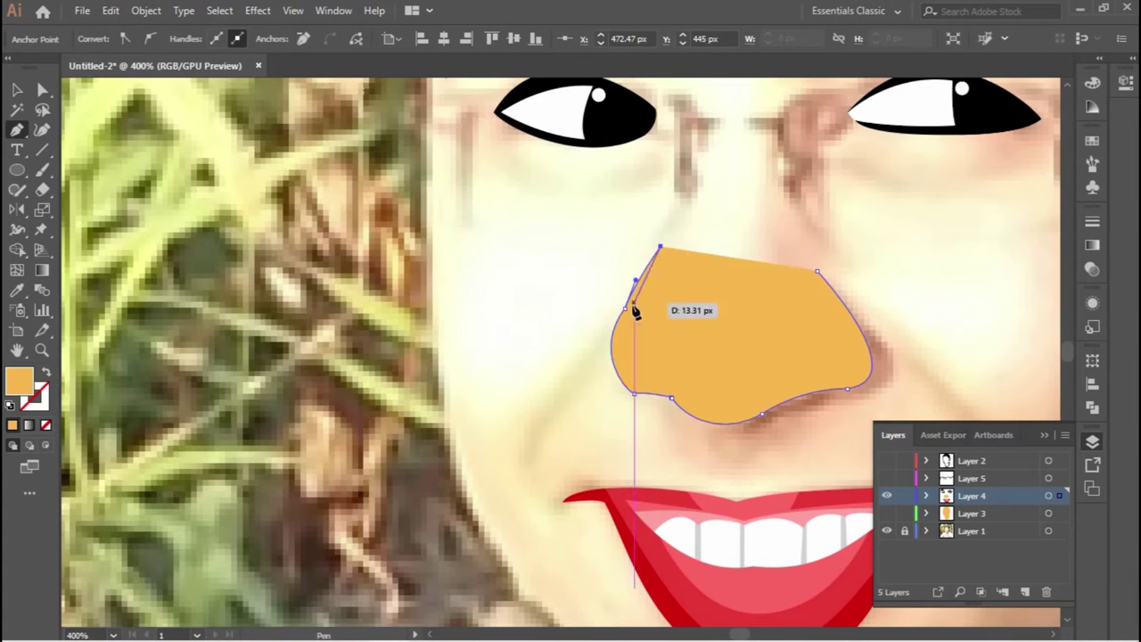
pyautogui.moveTo(670, 389); pyautogui.dragTo(760, 412)
pyautogui.click(818, 272)
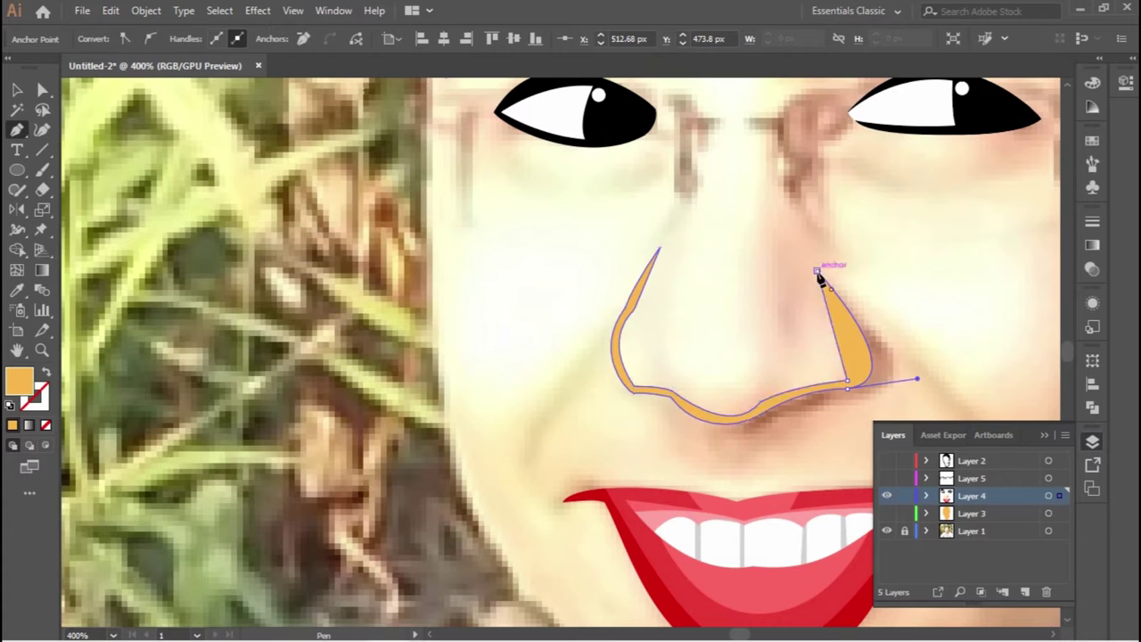
# Select the finished nose outline to check its anchors.
pyautogui.press('v')
pyautogui.scroll(2, 675, 397)
pyautogui.press('a')
pyautogui.click(687, 476)
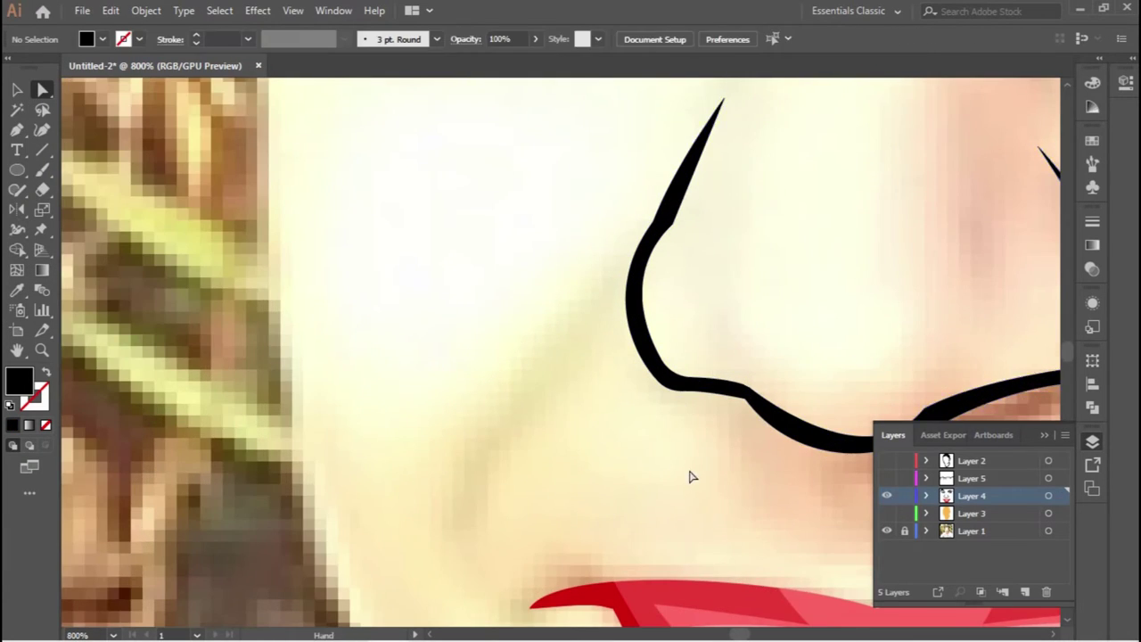
pyautogui.hscroll(5, 751, 400)
pyautogui.click(741, 396)
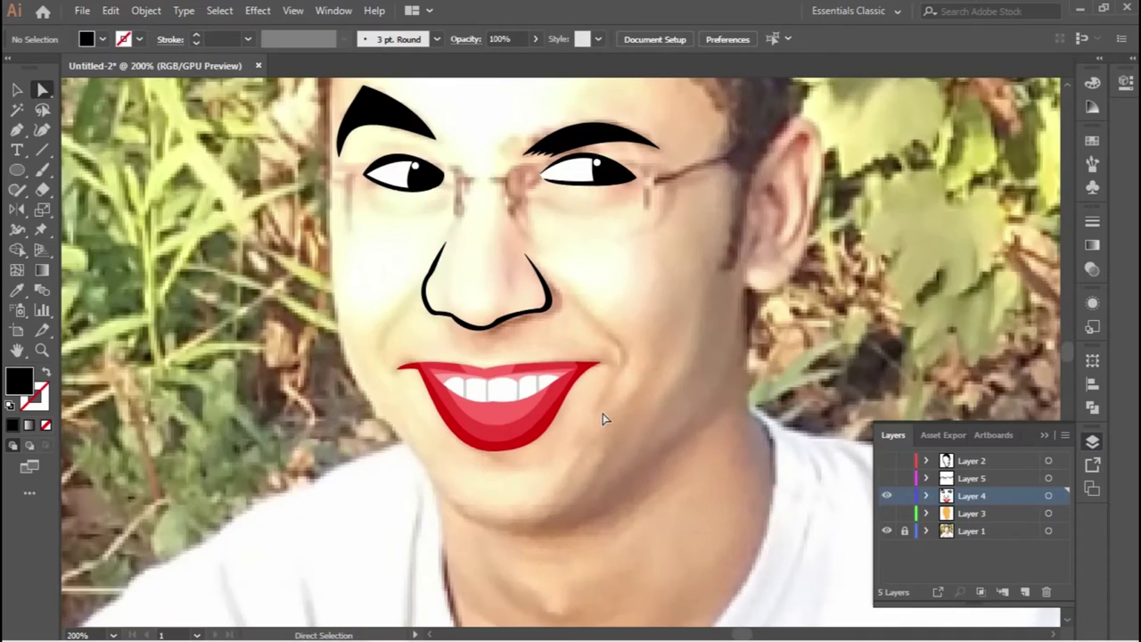
# Draw black smile-crease lines on both cheeks beside the mouth.
pyautogui.click(615, 339)
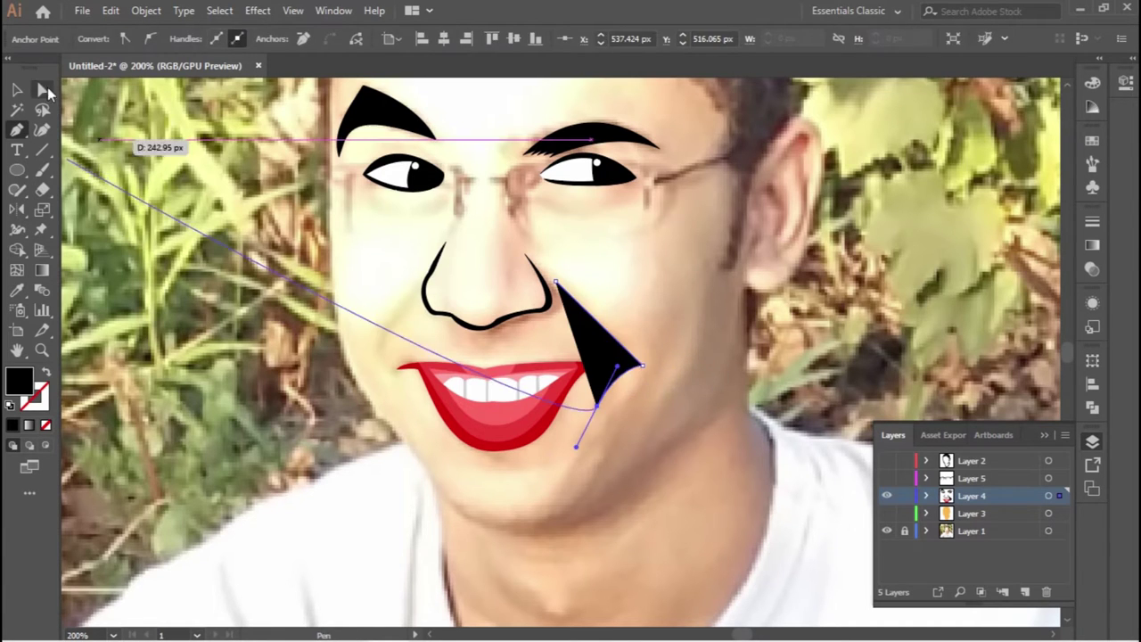
pyautogui.click(45, 90)
pyautogui.moveTo(400, 368); pyautogui.dragTo(419, 414)
pyautogui.click(146, 10)
pyautogui.click(620, 450)
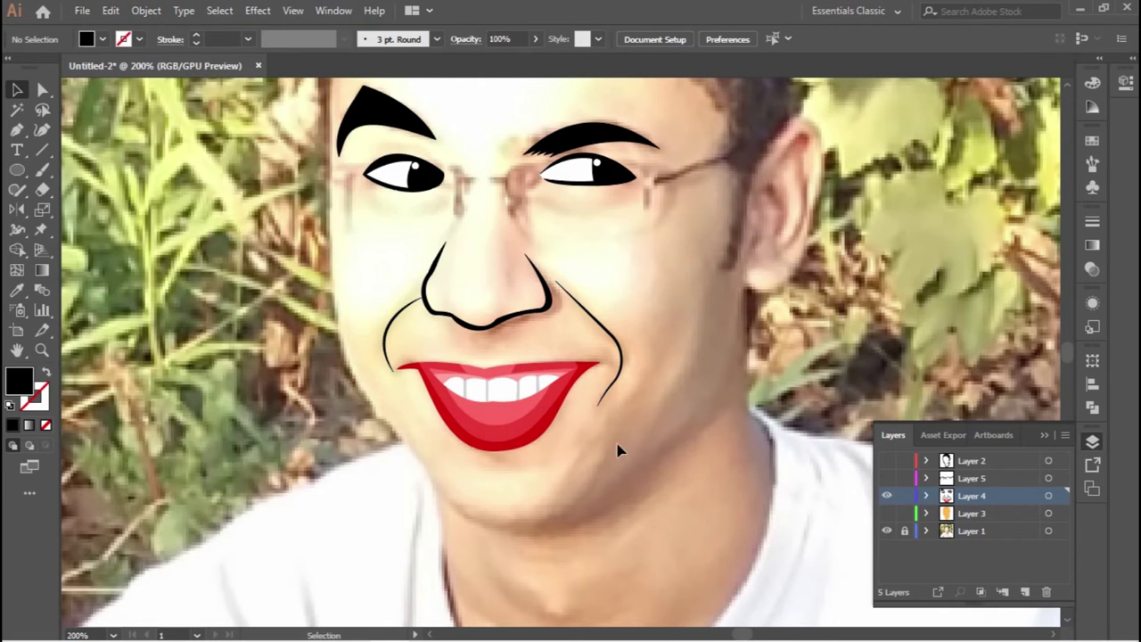
# Show Layer 2 and trace a shadow shape along the jaw and neck.
pyautogui.scroll(3, 555, 356)
pyautogui.click(886, 460)
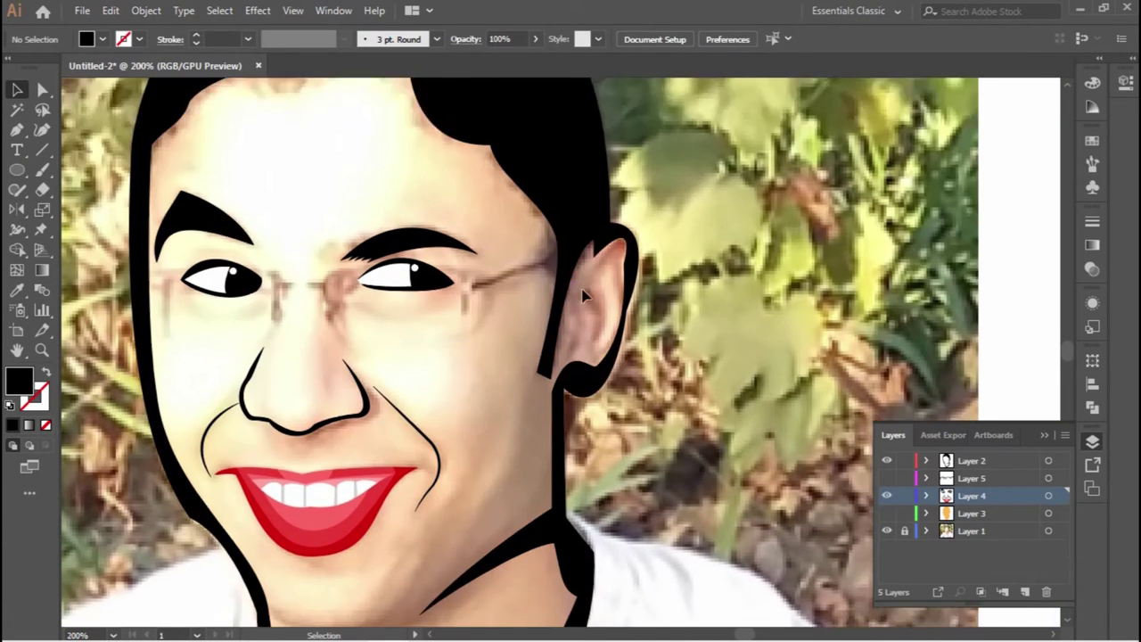
pyautogui.scroll(1, 584, 295)
pyautogui.click(513, 394)
pyautogui.scroll(-3, 339, 595)
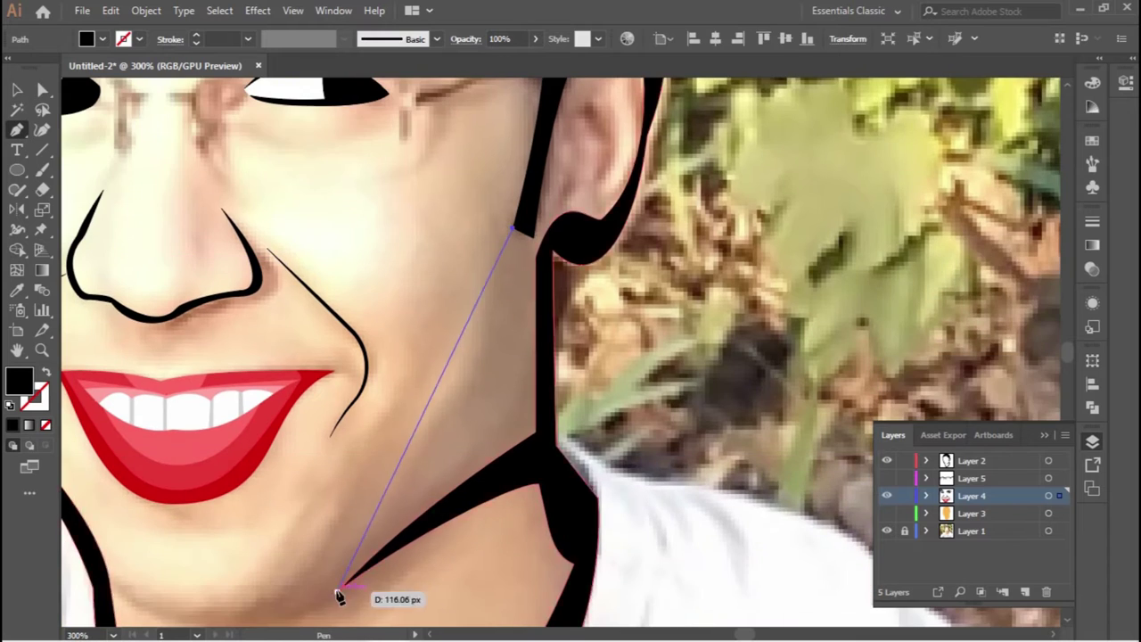
pyautogui.scroll(-4, 280, 606)
pyautogui.moveTo(210, 451); pyautogui.dragTo(214, 458)
pyautogui.click(401, 365)
pyautogui.click(538, 288)
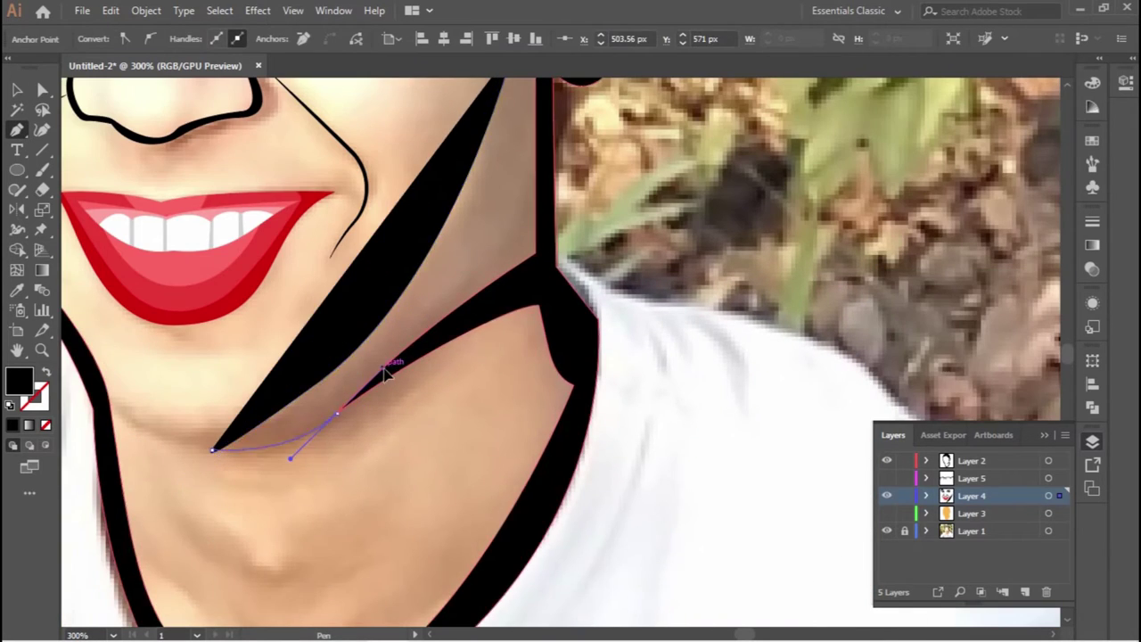
# Continue the shadow shape around the chin, earlobe and up to the top of the ear.
pyautogui.scroll(3, 537, 288)
pyautogui.moveTo(436, 417); pyautogui.dragTo(437, 344)
pyautogui.scroll(5, 436, 343)
pyautogui.moveTo(317, 532); pyautogui.dragTo(379, 513)
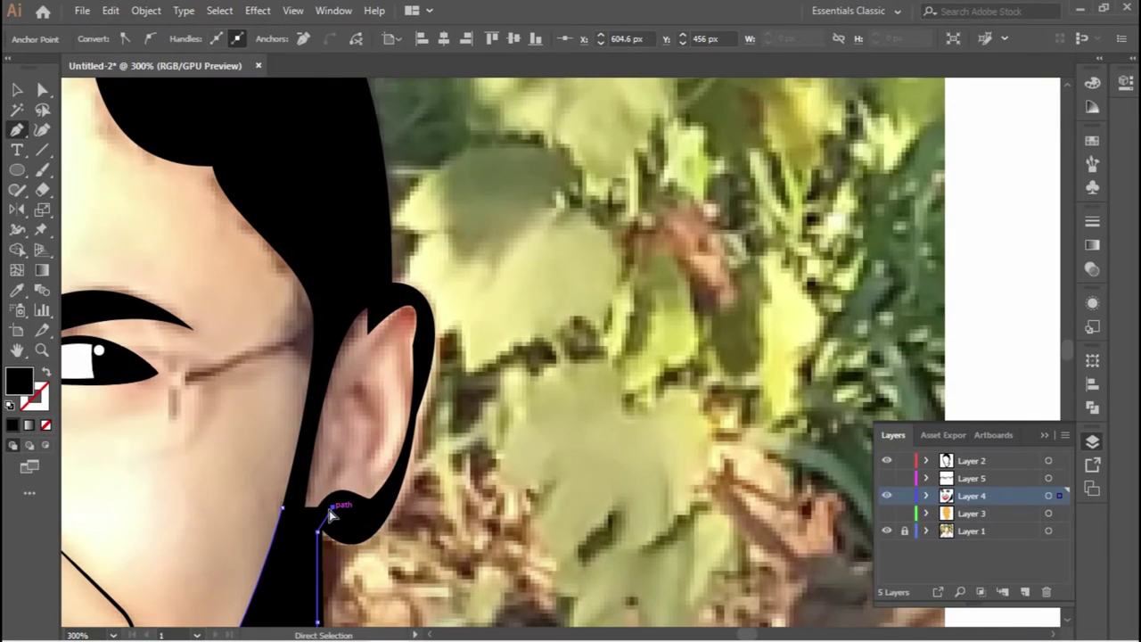
pyautogui.scroll(3, 408, 452)
pyautogui.click(381, 331)
pyautogui.click(262, 339)
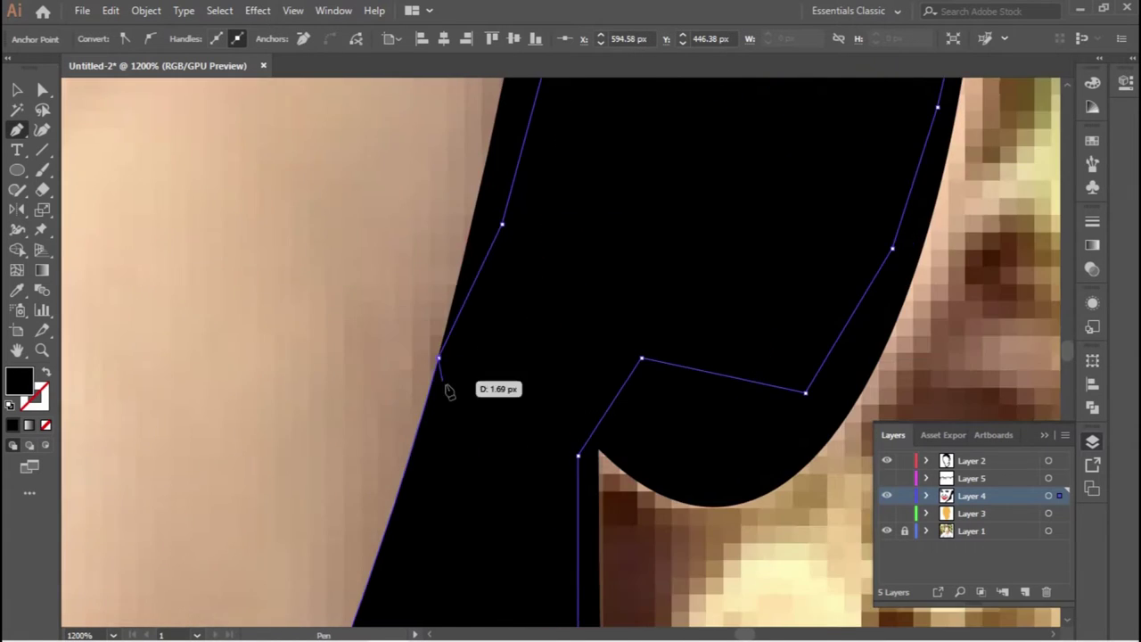
pyautogui.click(446, 356)
pyautogui.scroll(-4, 831, 573)
# Show the orange face layer, add Layer 6, and fill the jaw-and-ear shape orange.
pyautogui.click(886, 514)
pyautogui.click(1025, 591)
pyautogui.press('i')
pyautogui.click(223, 232)
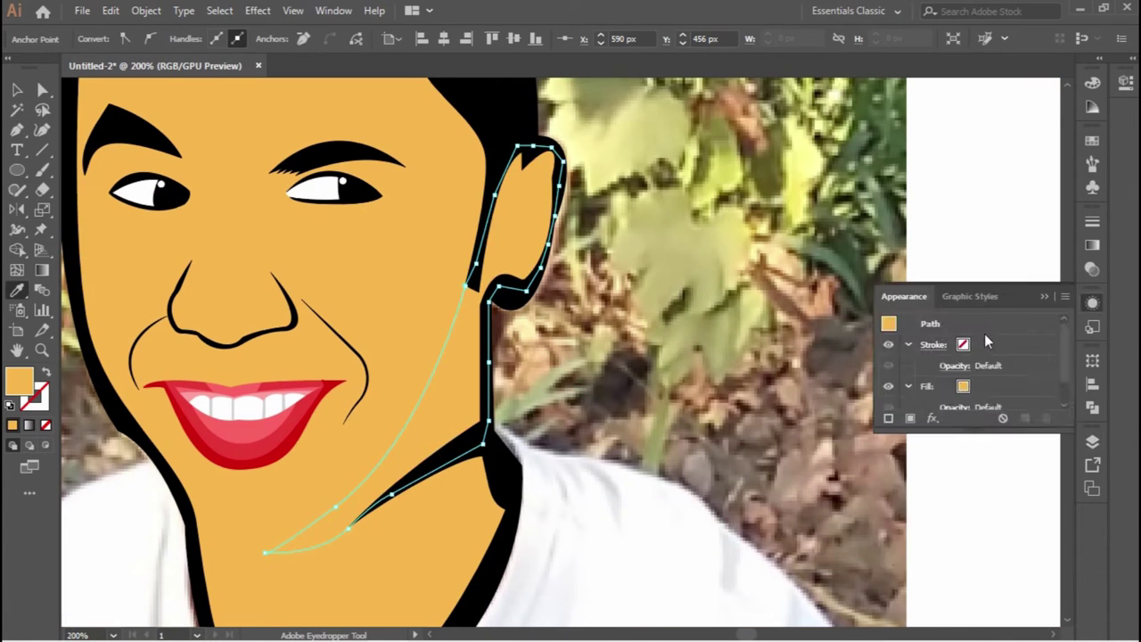
# Give the jaw shadow the face's sampled orange with Multiply blending.
pyautogui.click(1092, 268)
pyautogui.click(922, 240)
pyautogui.click(921, 295)
pyautogui.hotkey('ctrl', 'shift', 'a')
# Set the orange face shape to 50% opacity.
pyautogui.press('a')
pyautogui.scroll(5, 333, 466)
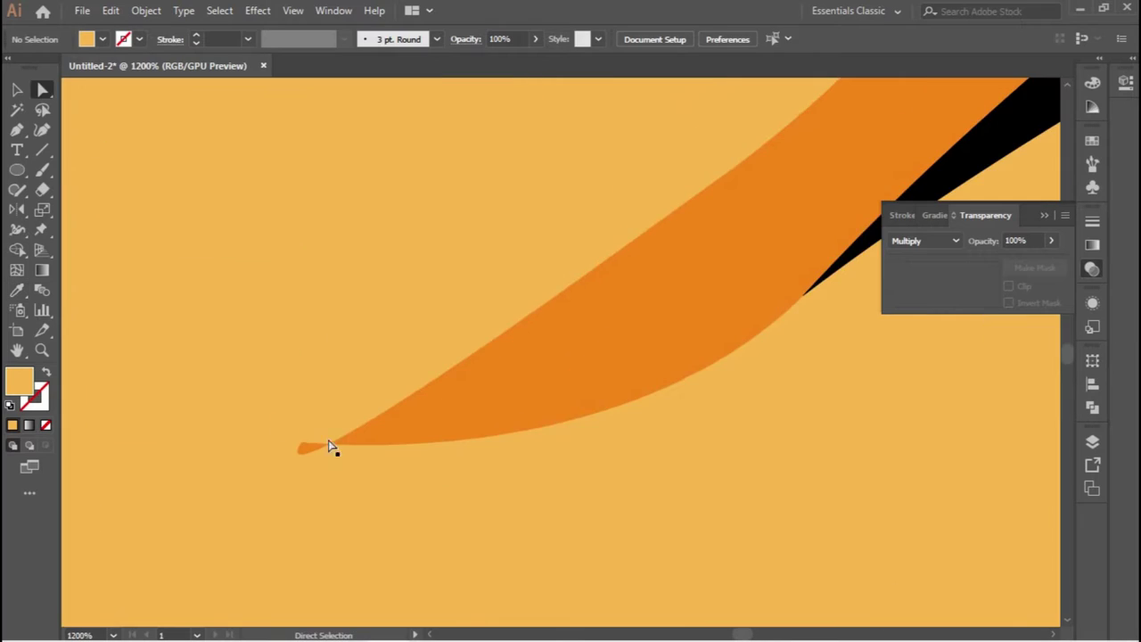
pyautogui.scroll(-4, 352, 441)
pyautogui.click(351, 440)
pyautogui.scroll(3, 333, 520)
pyautogui.scroll(-2, 632, 499)
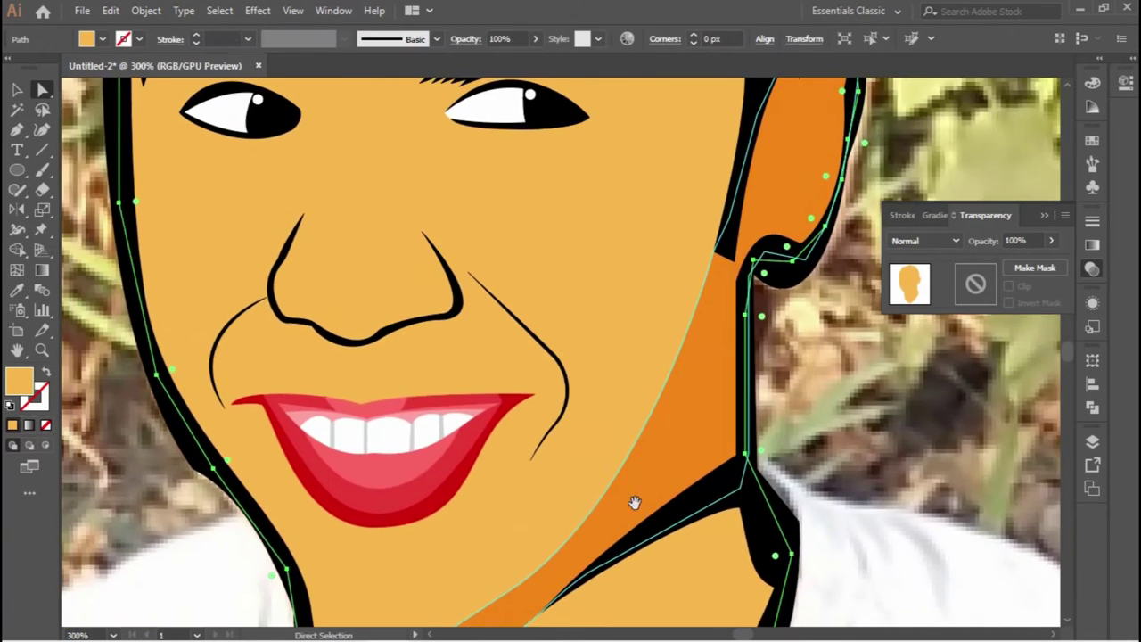
pyautogui.scroll(-1, 639, 492)
pyautogui.click(992, 236)
pyautogui.write('50')
pyautogui.press('Return')
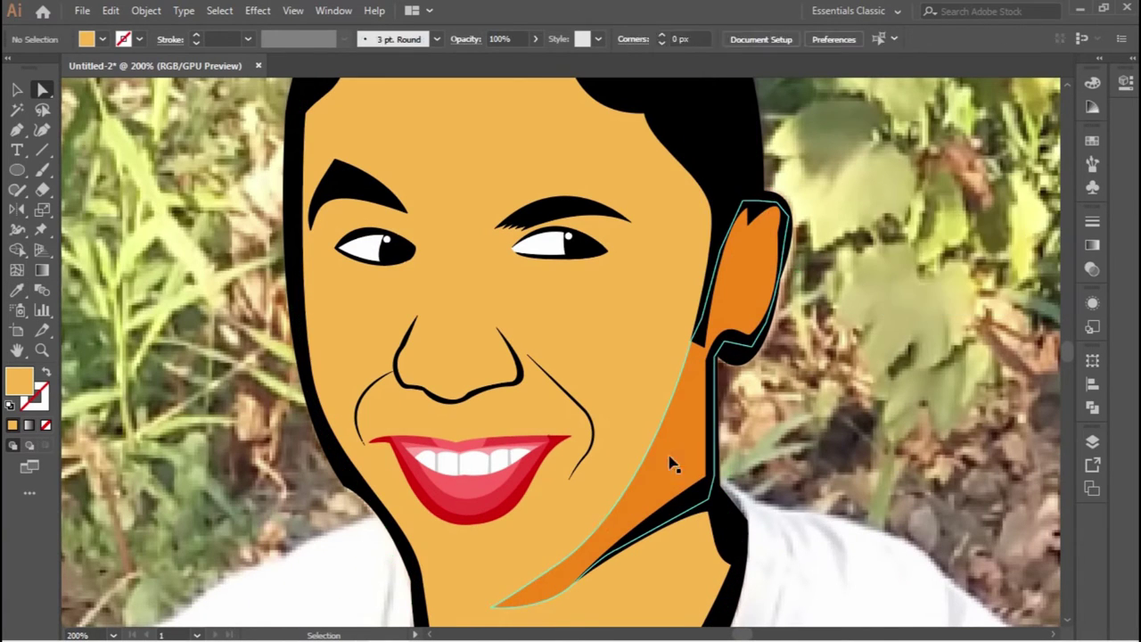
# Trace a shading path down the right cheek and along the jaw.
pyautogui.moveTo(829, 510); pyautogui.dragTo(945, 545)
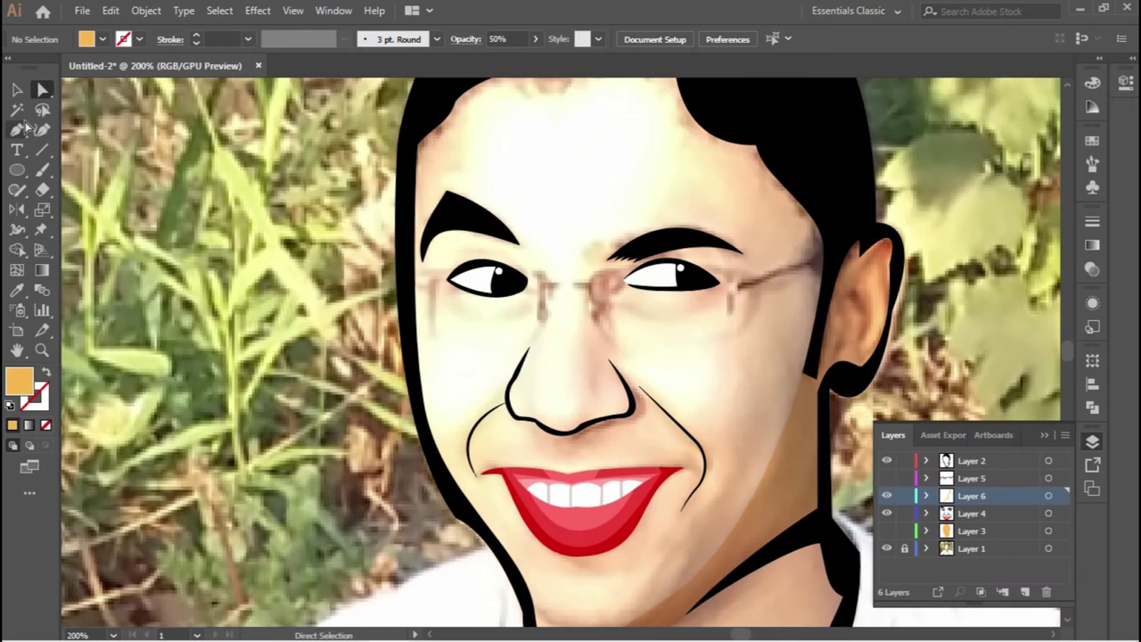
pyautogui.click(731, 246)
pyautogui.moveTo(733, 366); pyautogui.dragTo(736, 372)
pyautogui.scroll(-3, 697, 526)
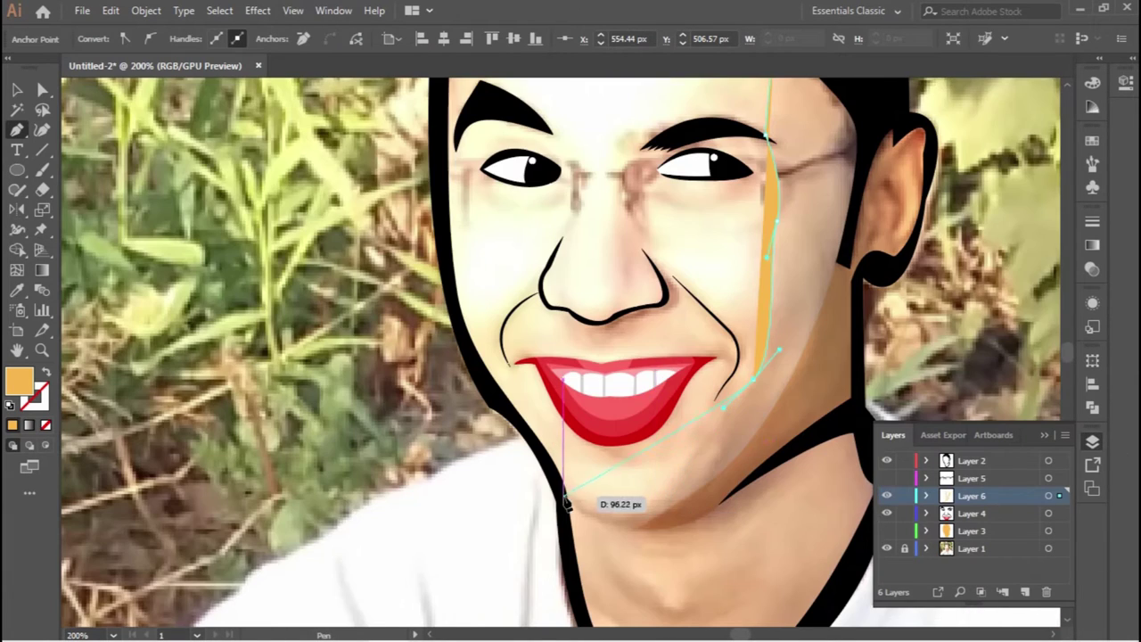
pyautogui.scroll(2, 706, 576)
pyautogui.moveTo(603, 487); pyautogui.dragTo(632, 478)
pyautogui.click(727, 439)
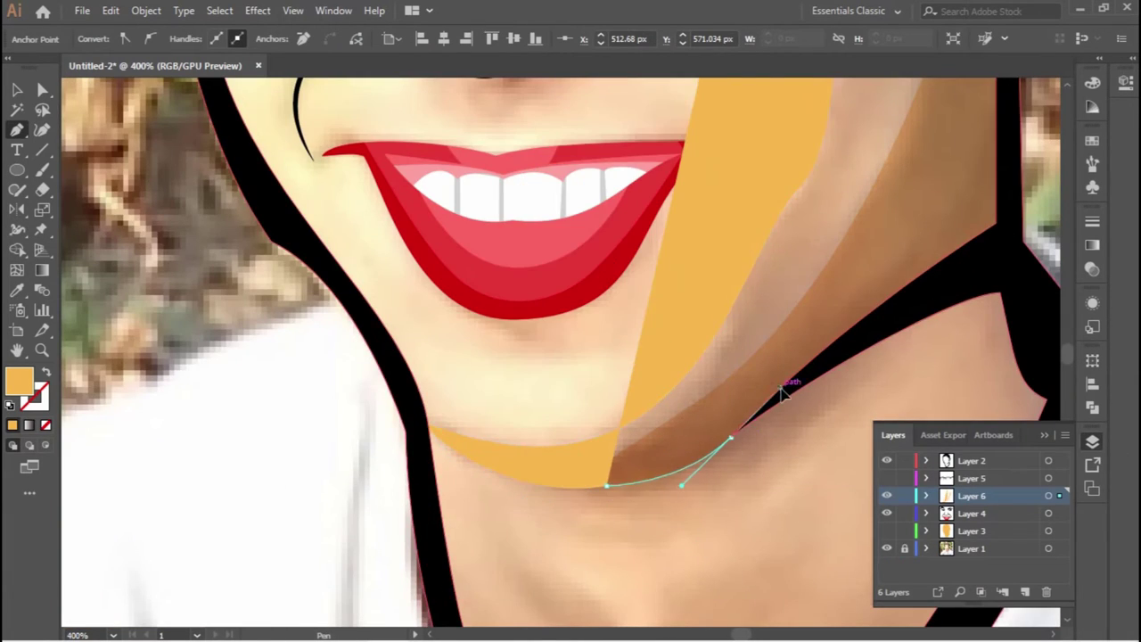
# Continue the outline along the neck and up around the ear, then view at 100%.
pyautogui.scroll(3, 729, 349)
pyautogui.hscroll(5, 730, 349)
pyautogui.click(729, 348)
pyautogui.scroll(5, 729, 347)
pyautogui.click(612, 446)
pyautogui.click(611, 158)
pyautogui.hscroll(-3, 555, 330)
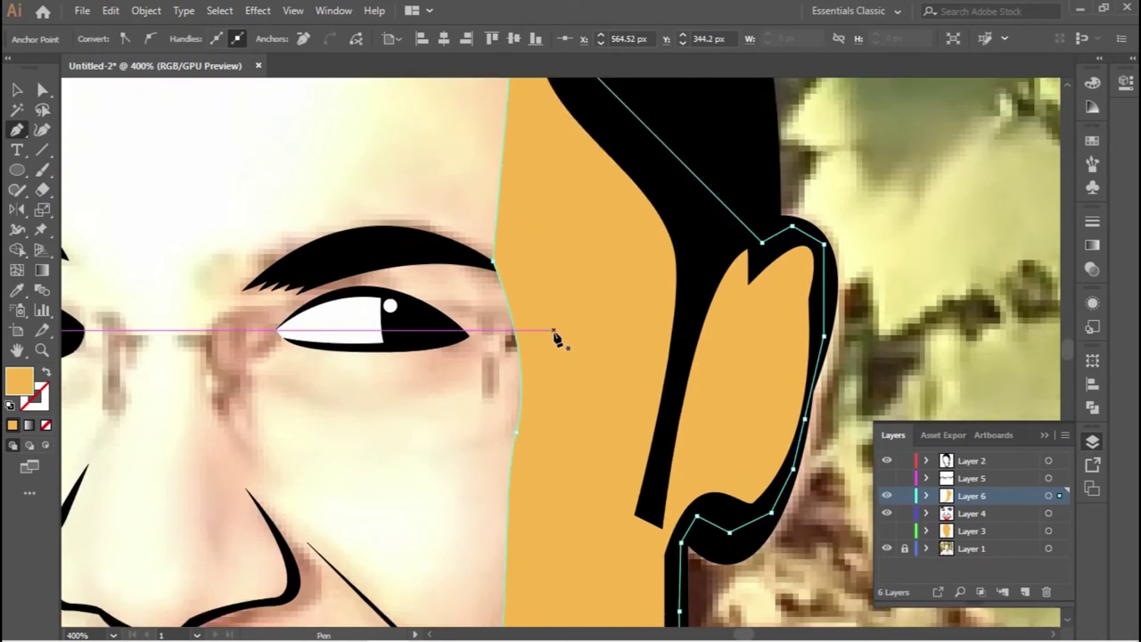
pyautogui.scroll(-2, 555, 330)
pyautogui.click(17, 290)
pyautogui.hotkey('ctrl', '1')
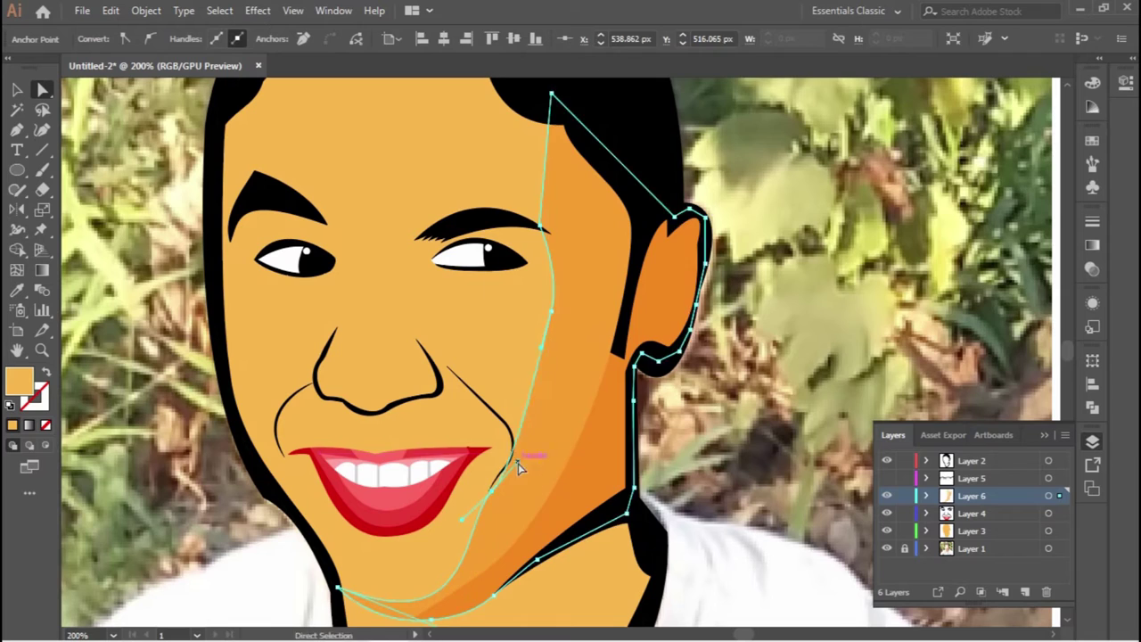
# Reshape the new cheek path's curve and check the tracing against the photo.
pyautogui.moveTo(548, 317); pyautogui.dragTo(535, 318)
pyautogui.click(704, 267)
pyautogui.hotkey('ctrl', '-')
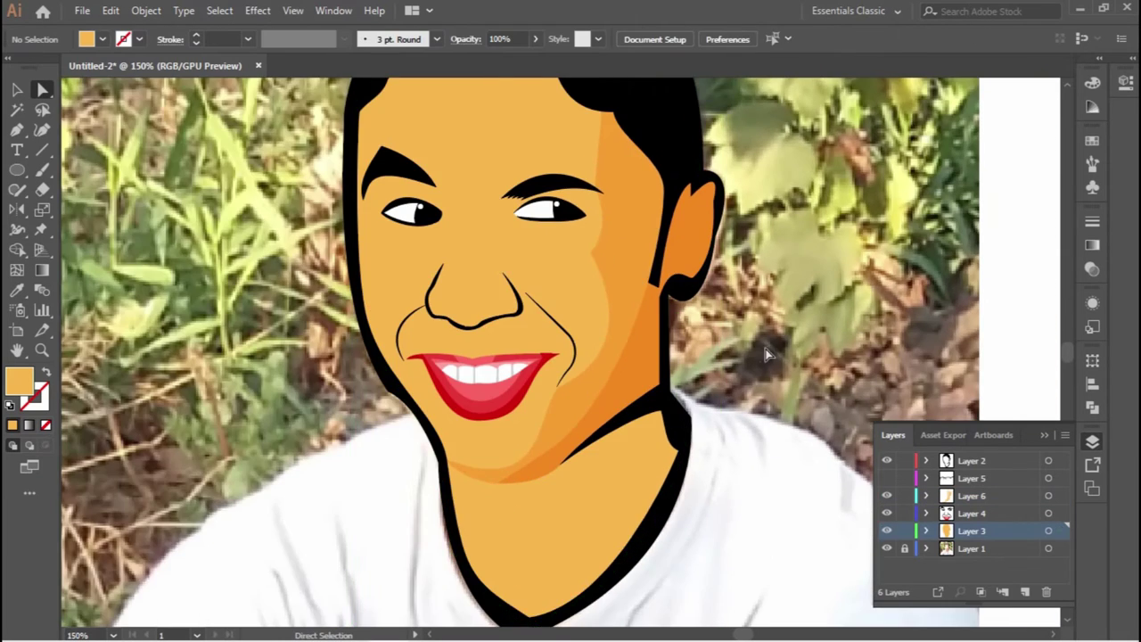
pyautogui.hotkey('ctrl', '-')
pyautogui.click(886, 530)
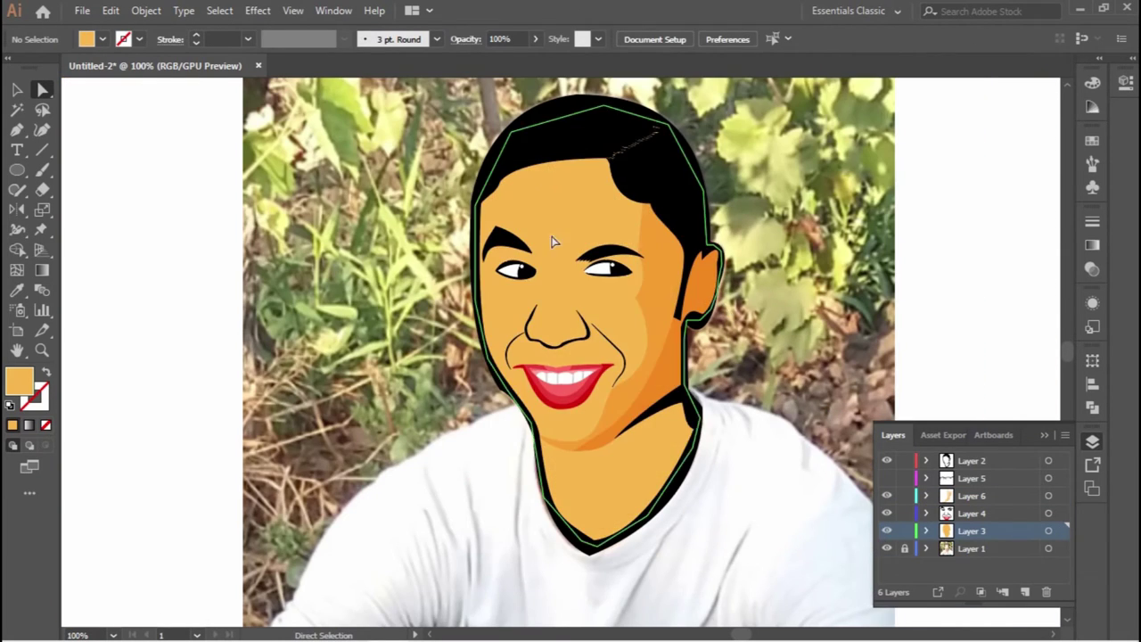
# Draw a highlight path curving along the forehead on the left side of the face.
pyautogui.press('p')
pyautogui.hotkey('ctrl', '+')
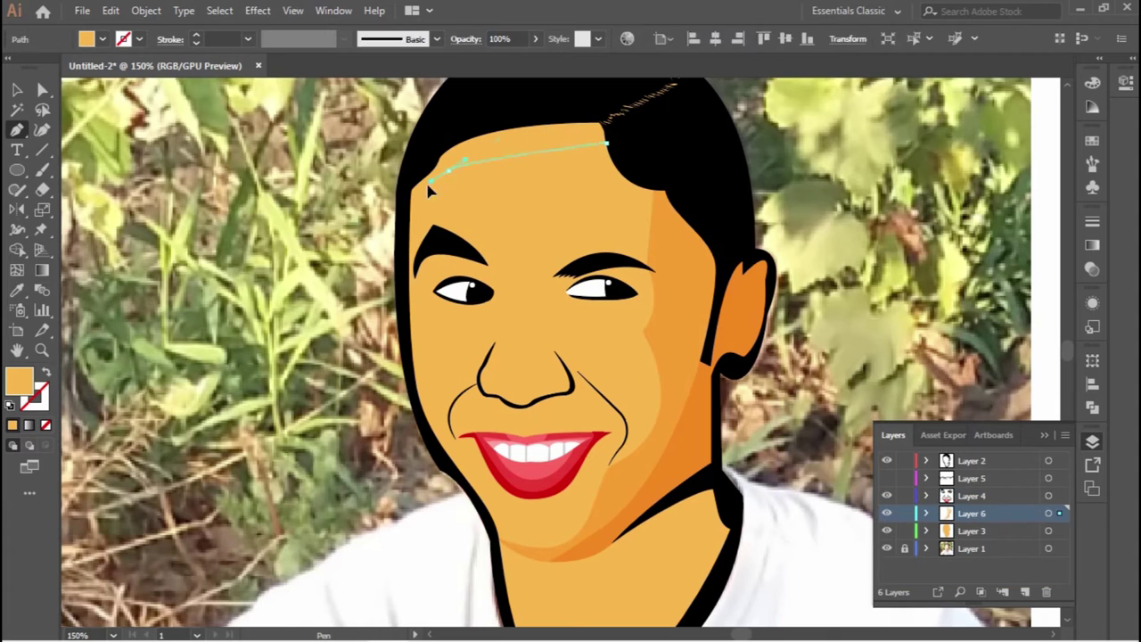
pyautogui.moveTo(428, 185); pyautogui.dragTo(421, 213)
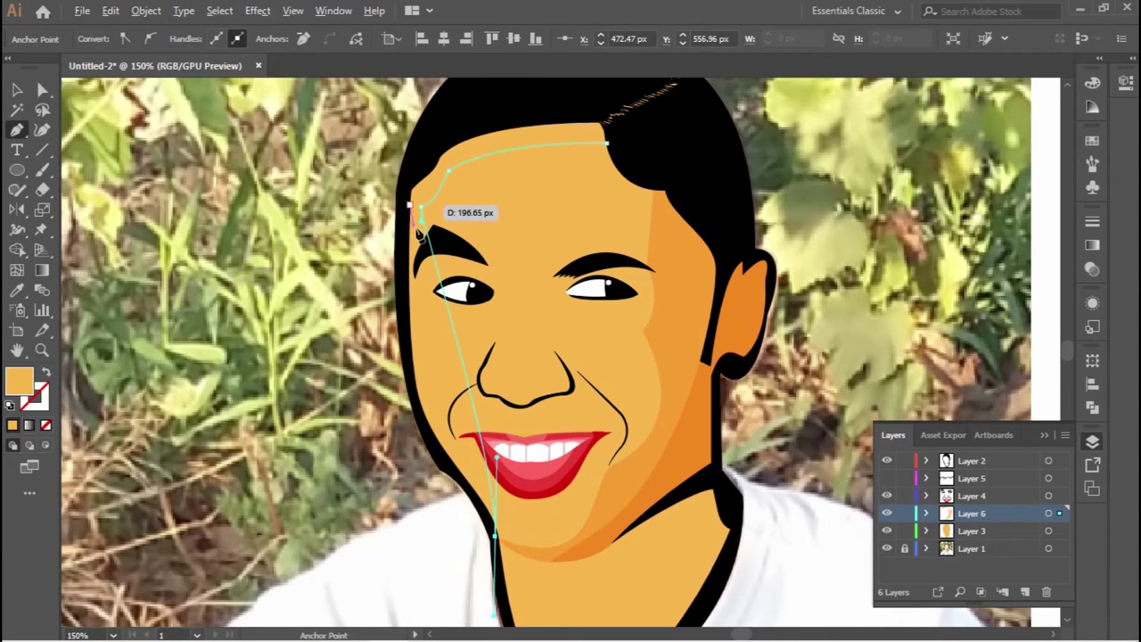
pyautogui.scroll(1, 468, 531)
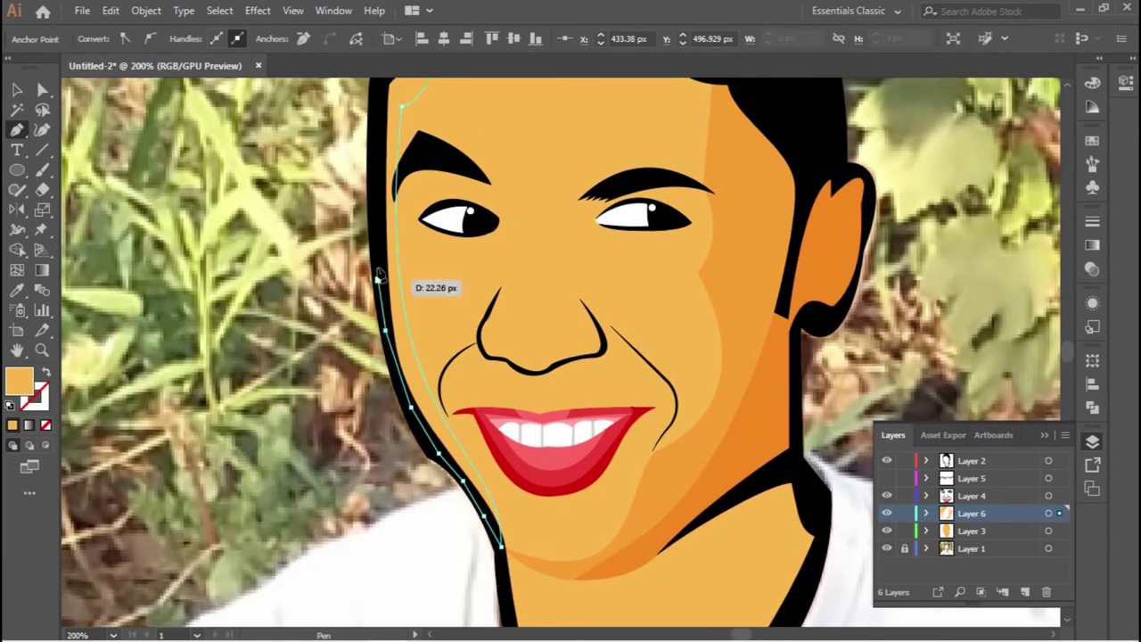
pyautogui.scroll(3, 433, 216)
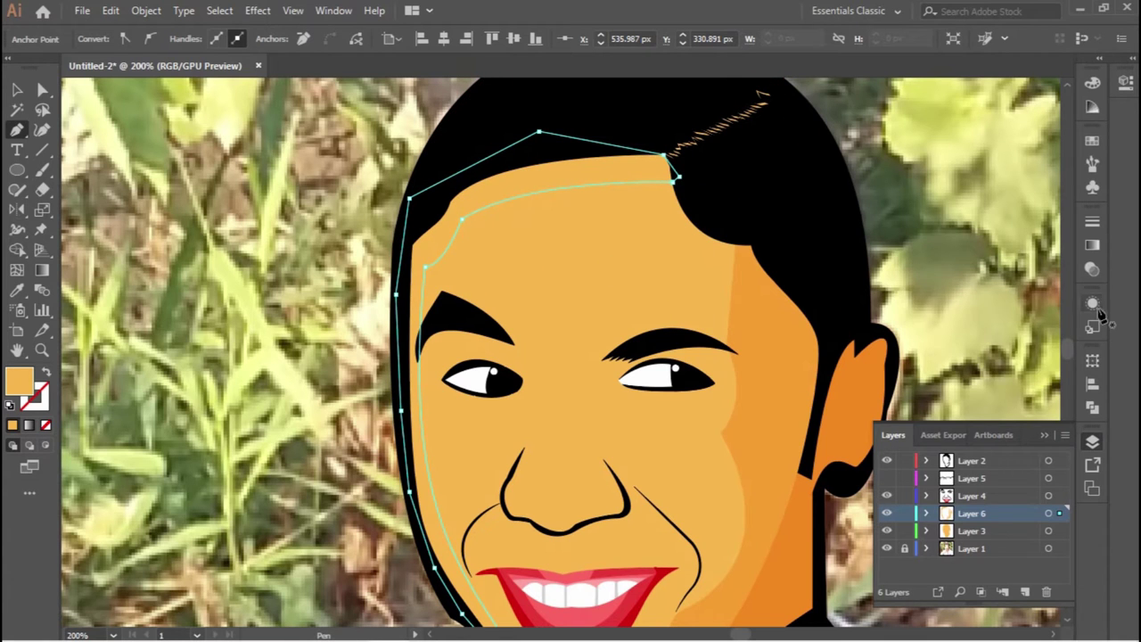
pyautogui.click(1103, 361)
pyautogui.scroll(-5, 782, 396)
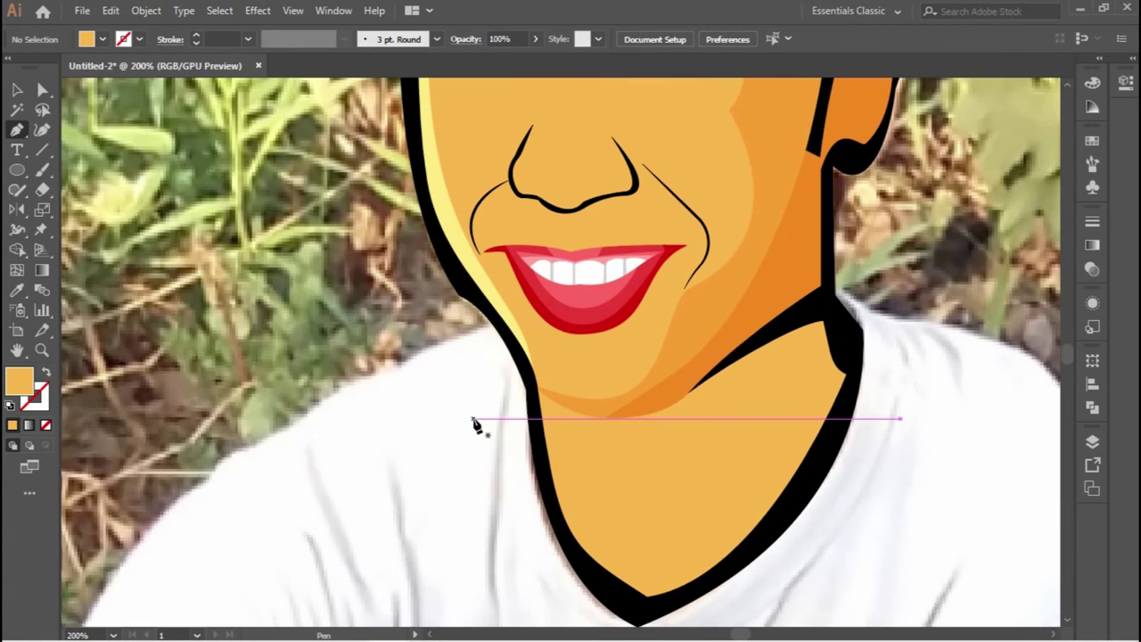
# Draw a closed shadow path under the chin from neck to left jaw.
pyautogui.click(825, 322)
pyautogui.moveTo(689, 392); pyautogui.dragTo(650, 433)
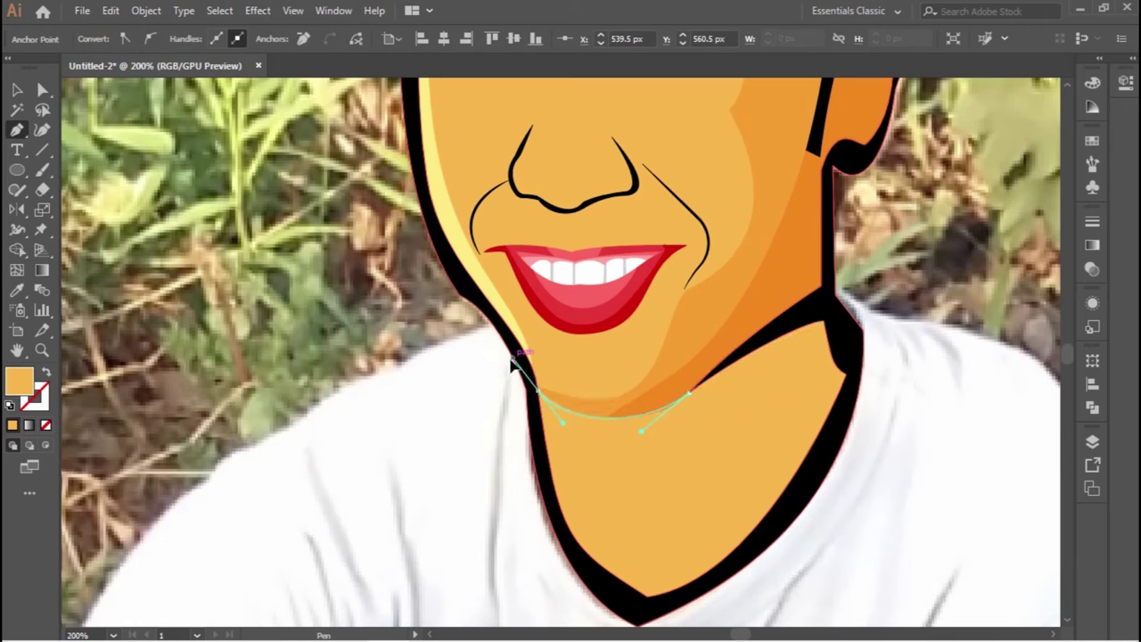
pyautogui.click(536, 390)
pyautogui.moveTo(532, 426); pyautogui.dragTo(568, 506)
pyautogui.moveTo(825, 323); pyautogui.dragTo(749, 428)
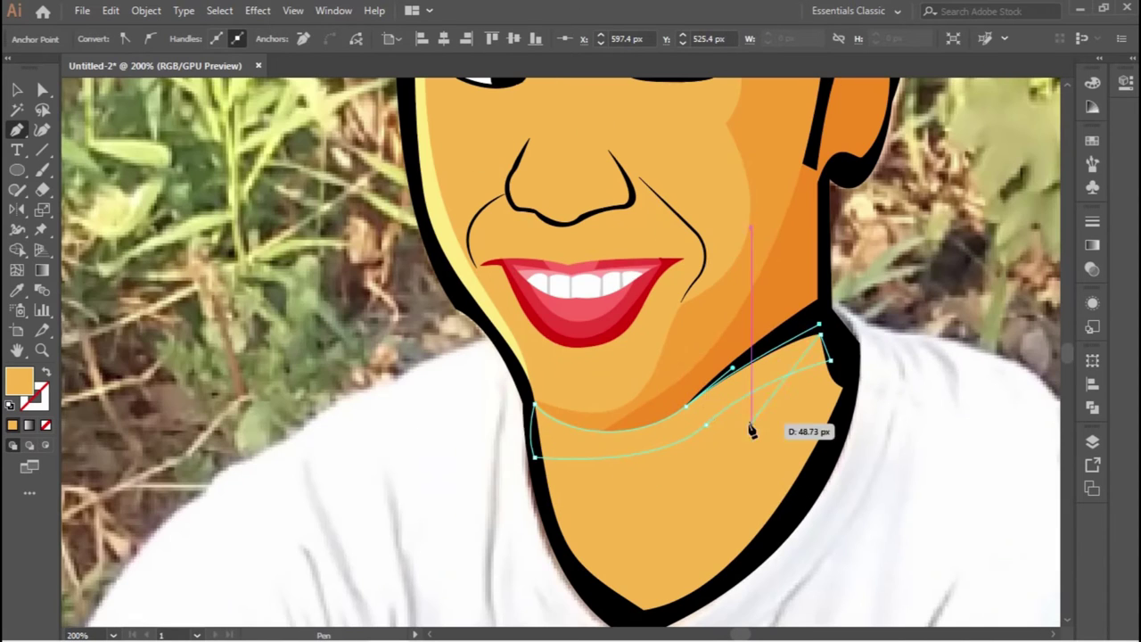
pyautogui.scroll(3, 494, 450)
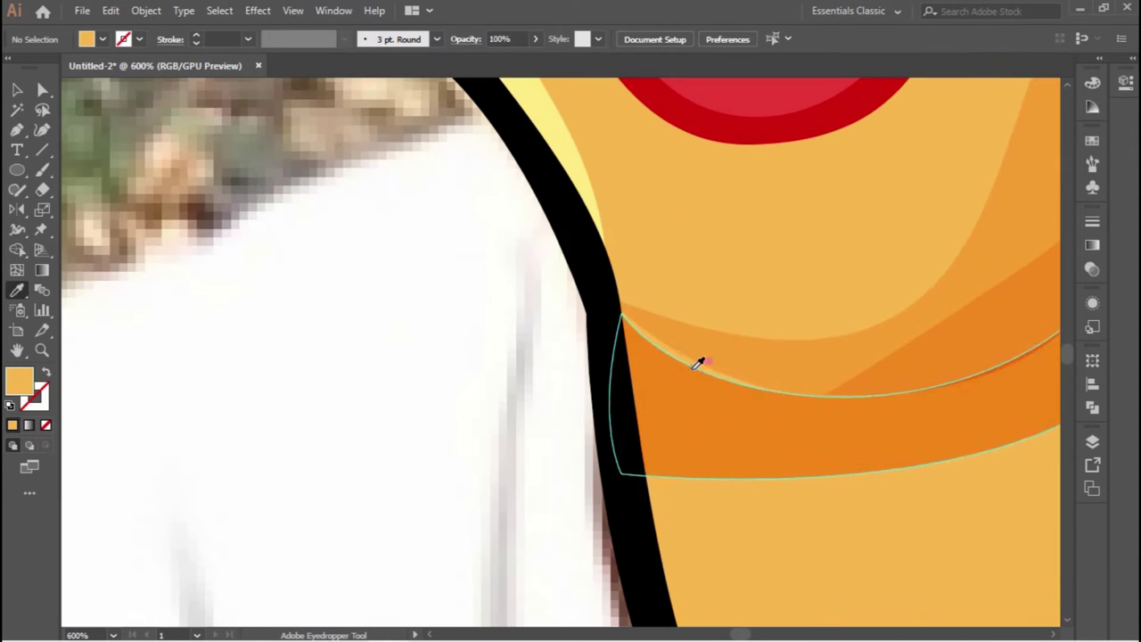
# Refine the chin shadow's curve with Direct Selection.
pyautogui.press('a')
pyautogui.click(758, 399)
pyautogui.moveTo(651, 369); pyautogui.dragTo(826, 395)
pyautogui.scroll(-3, 912, 407)
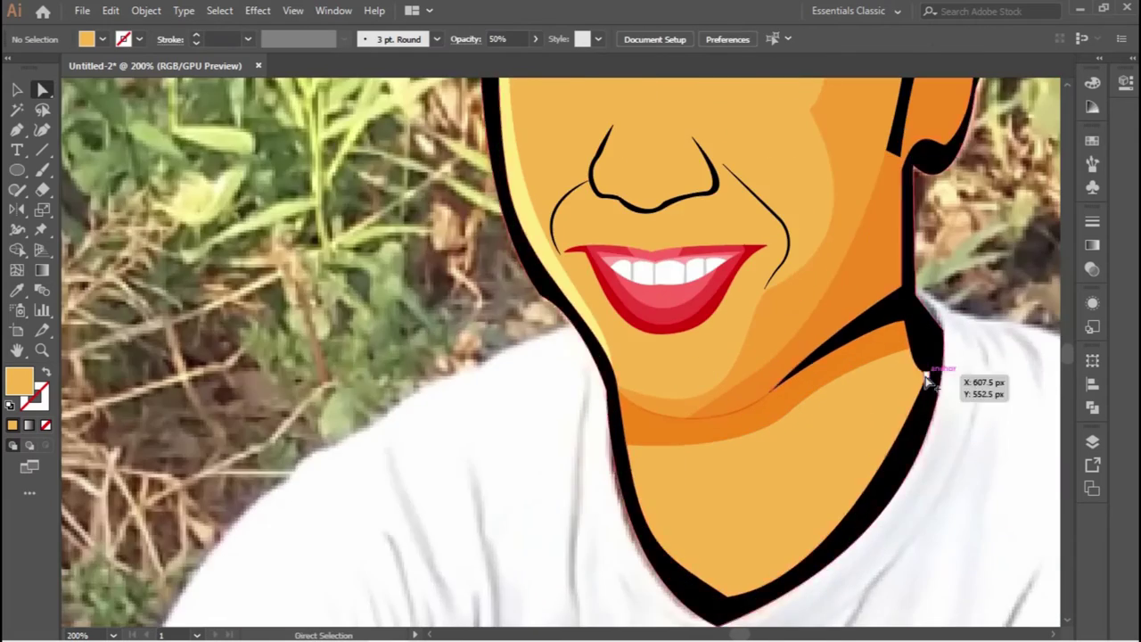
pyautogui.scroll(-2, 719, 331)
pyautogui.scroll(1, 869, 437)
# Try a triangular jaw shadow, delete it, and show the skin fill again.
pyautogui.click(1092, 441)
pyautogui.click(887, 532)
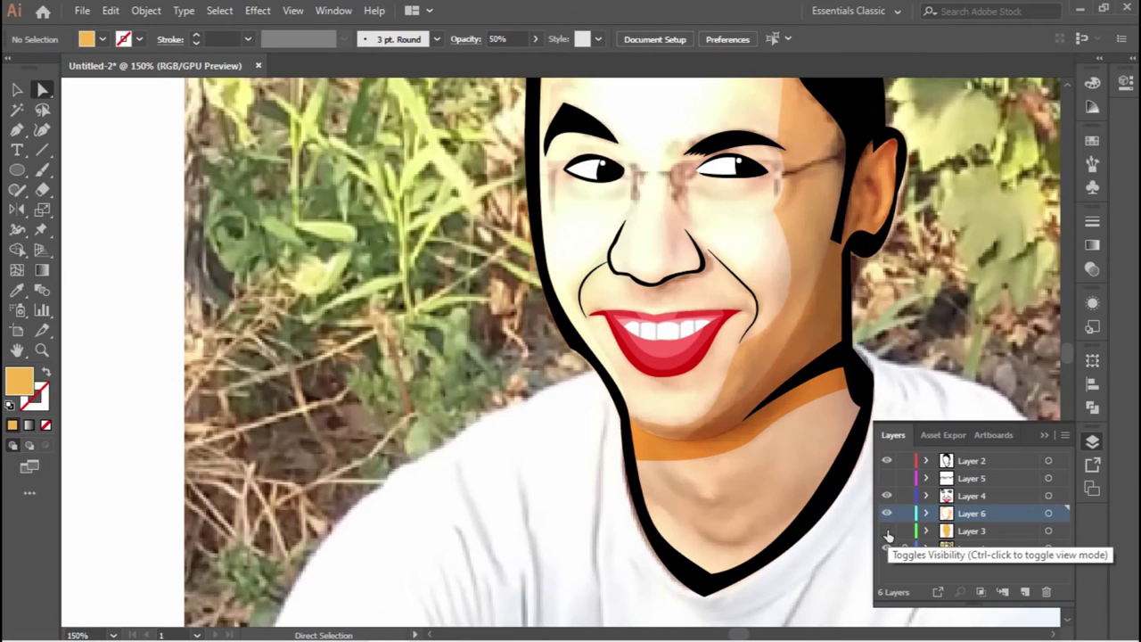
pyautogui.hotkey('ctrl', '+')
pyautogui.hotkey('ctrl', '+')
pyautogui.click(850, 279)
pyautogui.click(858, 378)
pyautogui.click(754, 435)
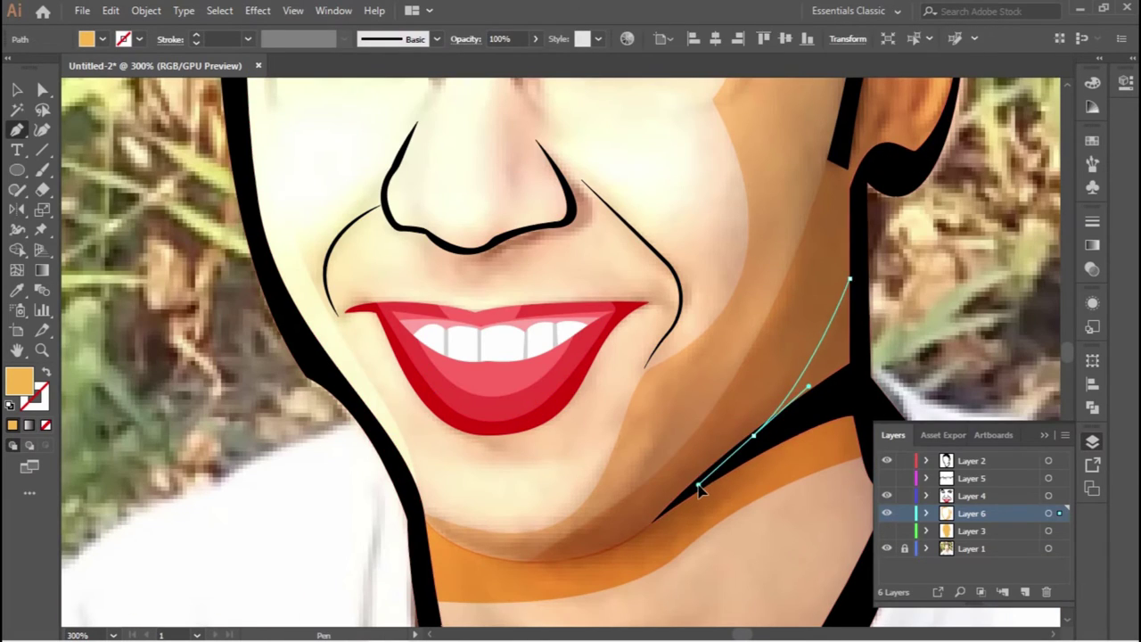
pyautogui.click(849, 279)
pyautogui.press('Delete')
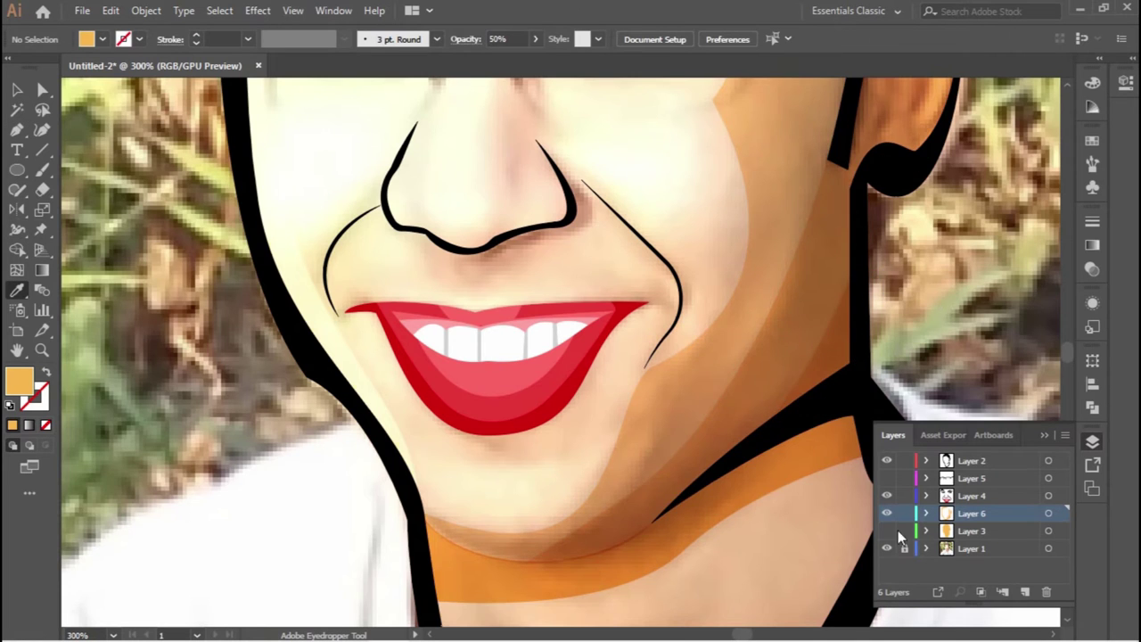
pyautogui.click(887, 531)
pyautogui.hotkey('ctrl', '-')
pyautogui.hotkey('ctrl', '-')
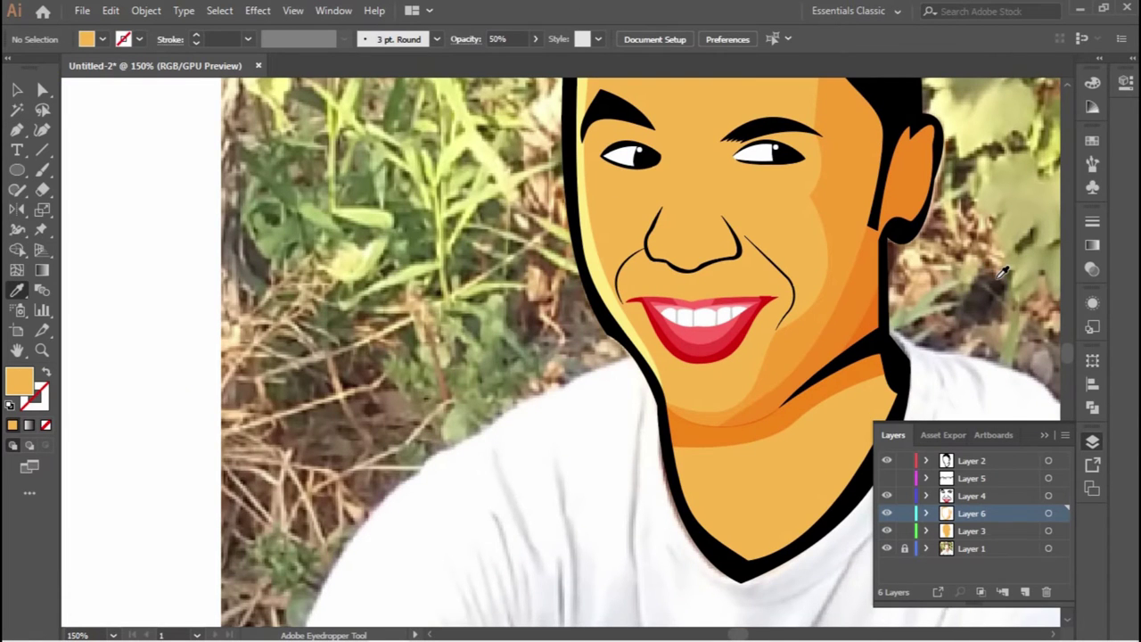
# Start a neck shadow path with anchors below the jaw.
pyautogui.hotkey('ctrl', '+')
pyautogui.hotkey('ctrl', '+')
pyautogui.press('p')
pyautogui.click(788, 426)
pyautogui.click(859, 314)
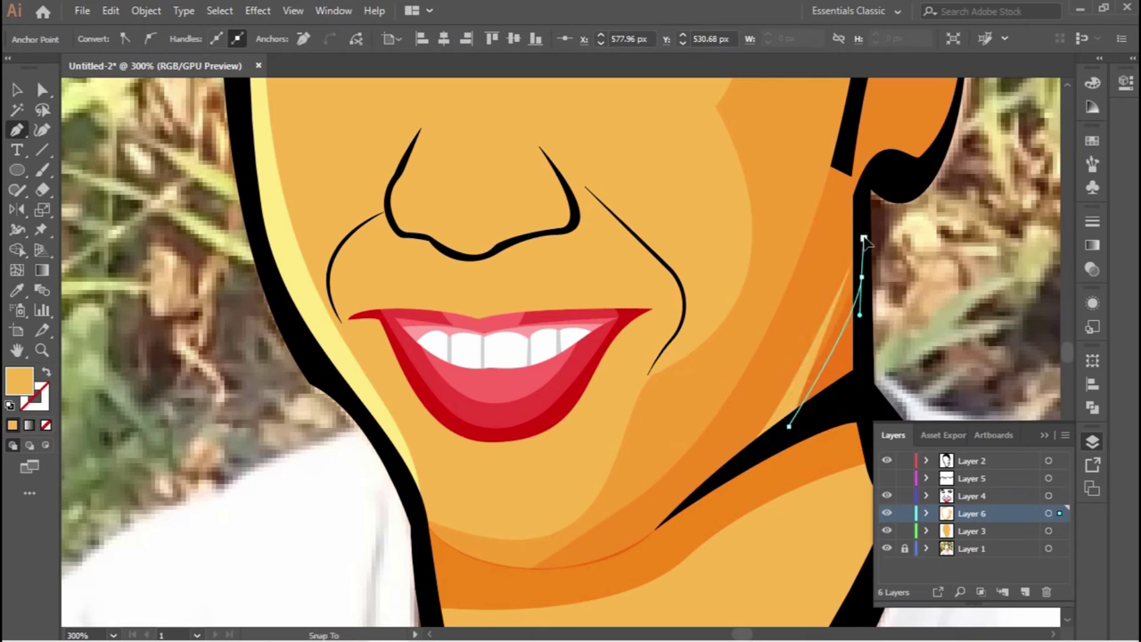
pyautogui.keyDown('ctrl'); pyautogui.click(970, 333); pyautogui.keyUp('ctrl')
pyautogui.hotkey('ctrl', '1')
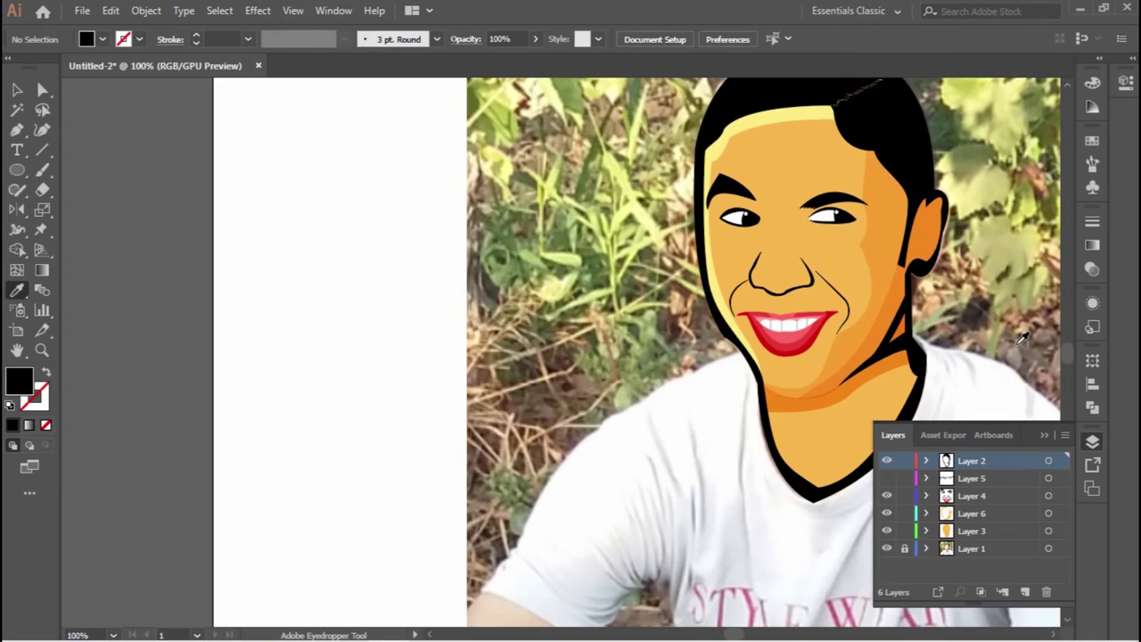
pyautogui.keyDown('alt'); pyautogui.scroll(2, 967, 334); pyautogui.keyUp('alt')
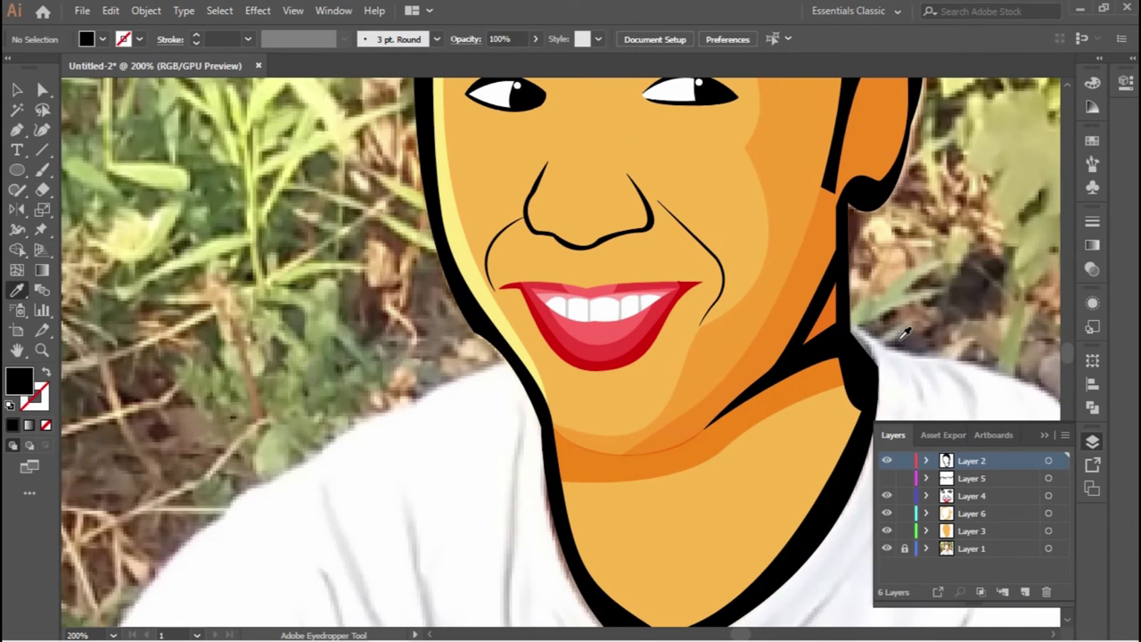
# Close the neck shape, merge it with Shape Builder, and fill it orange.
pyautogui.click(807, 539)
pyautogui.click(720, 443)
pyautogui.keyDown('shift'); pyautogui.click(820, 433); pyautogui.keyUp('shift')
pyautogui.hotkey('shift', 'm')
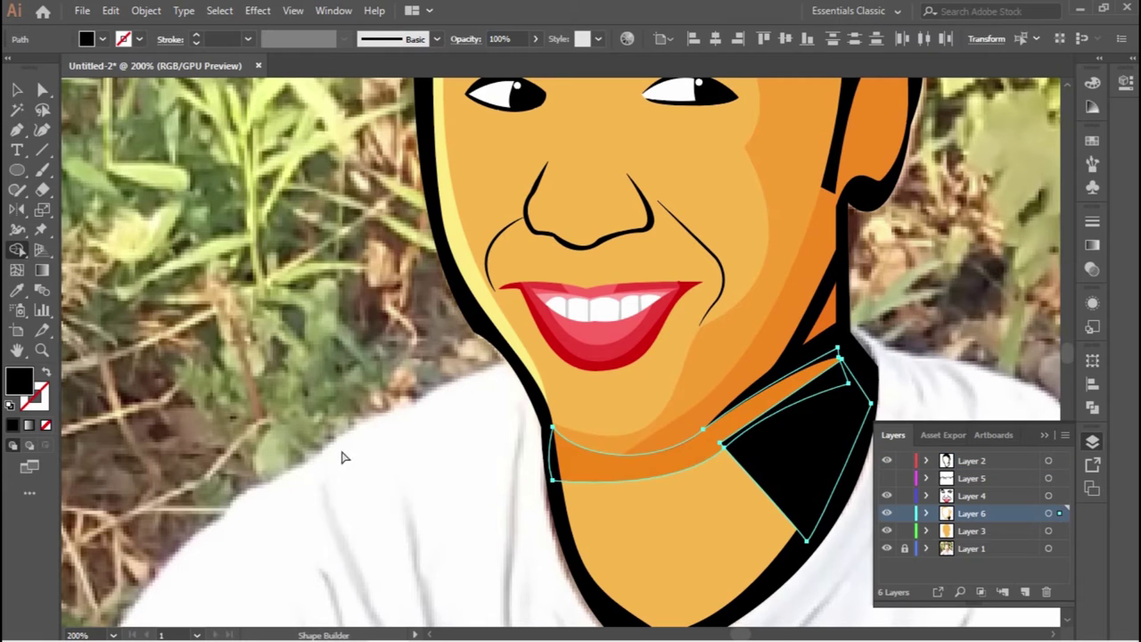
pyautogui.press('i')
pyautogui.click(535, 468)
pyautogui.hotkey('ctrl', 'shift', 'a')
pyautogui.hotkey('ctrl', '1')
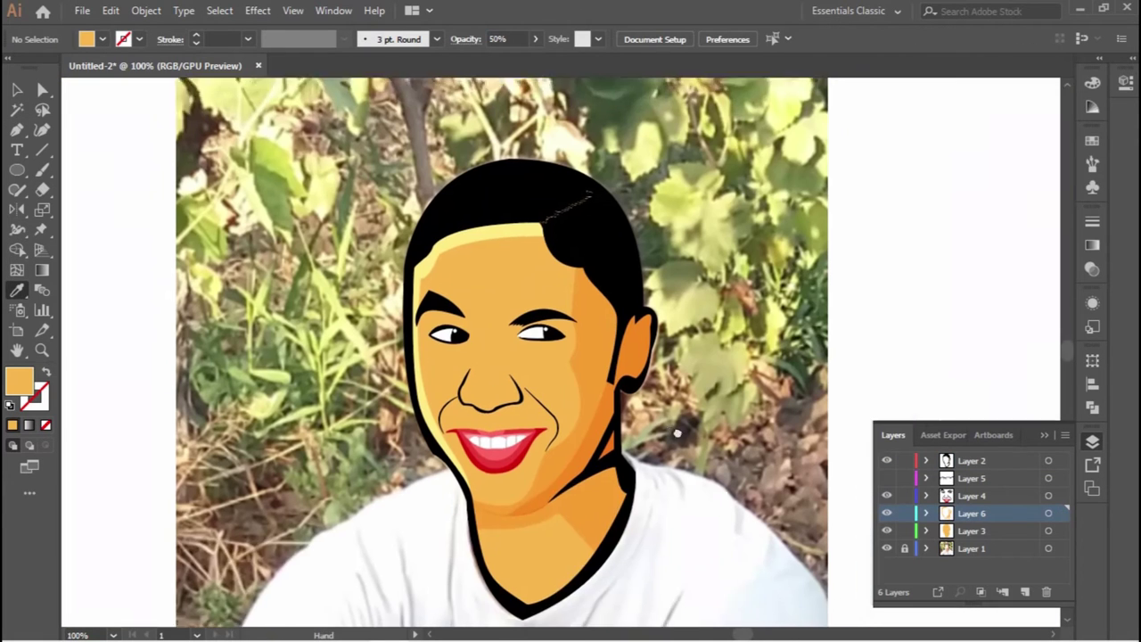
pyautogui.moveTo(676, 433); pyautogui.dragTo(717, 426)
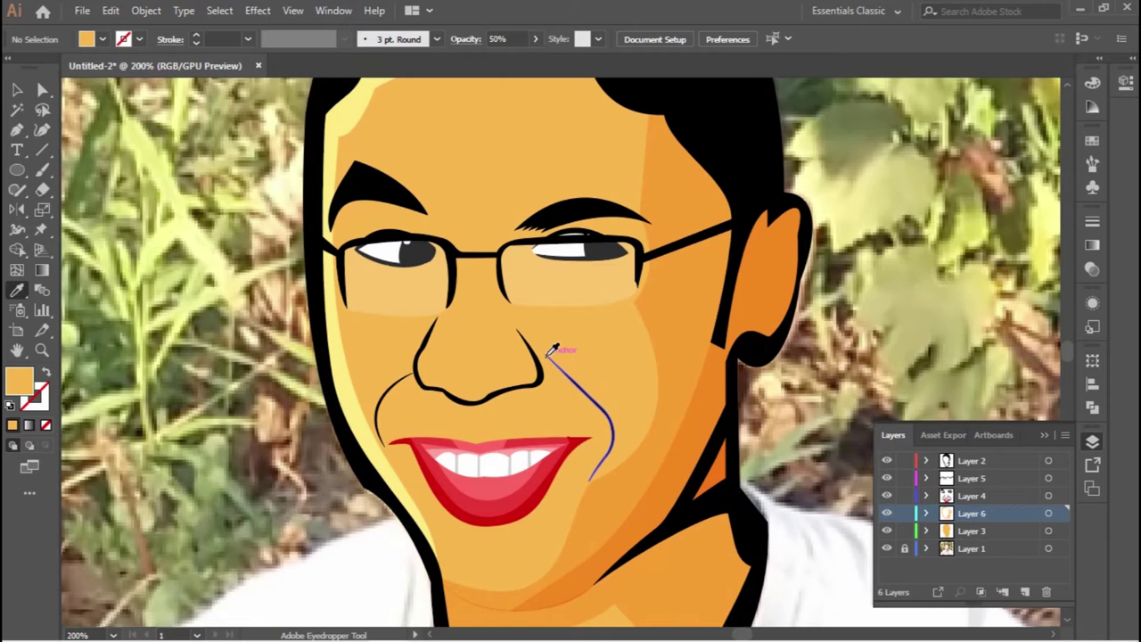
pyautogui.press('p')
pyautogui.click(549, 355)
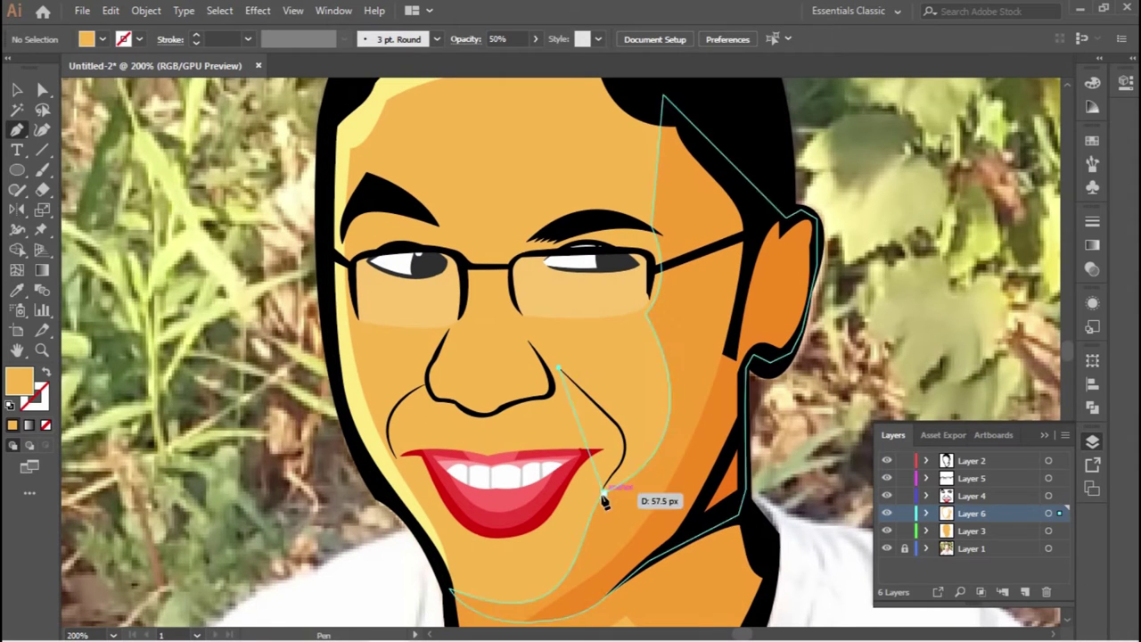
pyautogui.click(638, 473)
pyautogui.scroll(4, 620, 450)
pyautogui.scroll(3, 631, 419)
pyautogui.scroll(2, 631, 377)
pyautogui.scroll(-3, 632, 377)
pyautogui.scroll(-2, 601, 395)
pyautogui.scroll(-2, 438, 382)
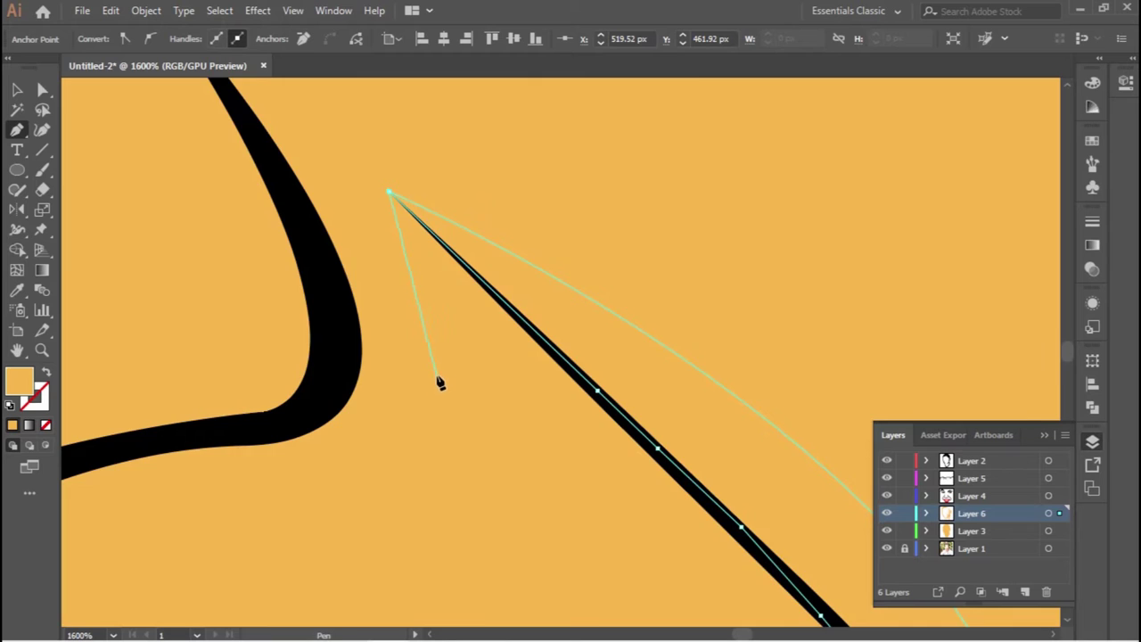
pyautogui.scroll(-1, 393, 398)
pyautogui.scroll(-3, 393, 399)
pyautogui.scroll(1, 377, 356)
pyautogui.scroll(2, 395, 374)
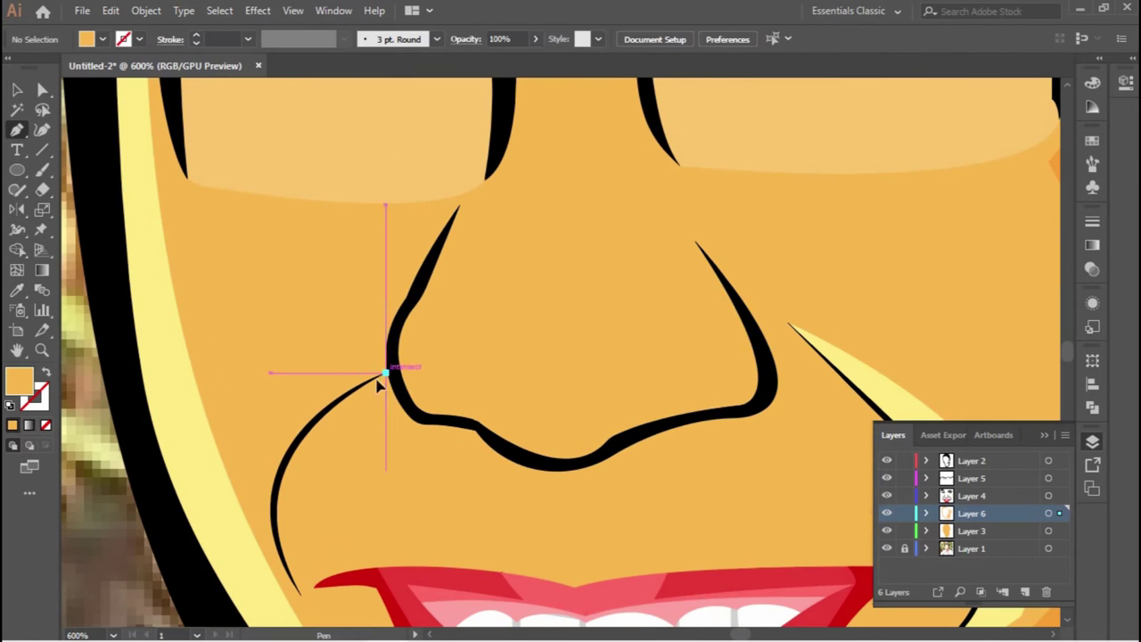
pyautogui.scroll(-3, 410, 446)
pyautogui.click(424, 545)
pyautogui.scroll(3, 424, 546)
pyautogui.scroll(2, 433, 509)
pyautogui.scroll(2, 356, 262)
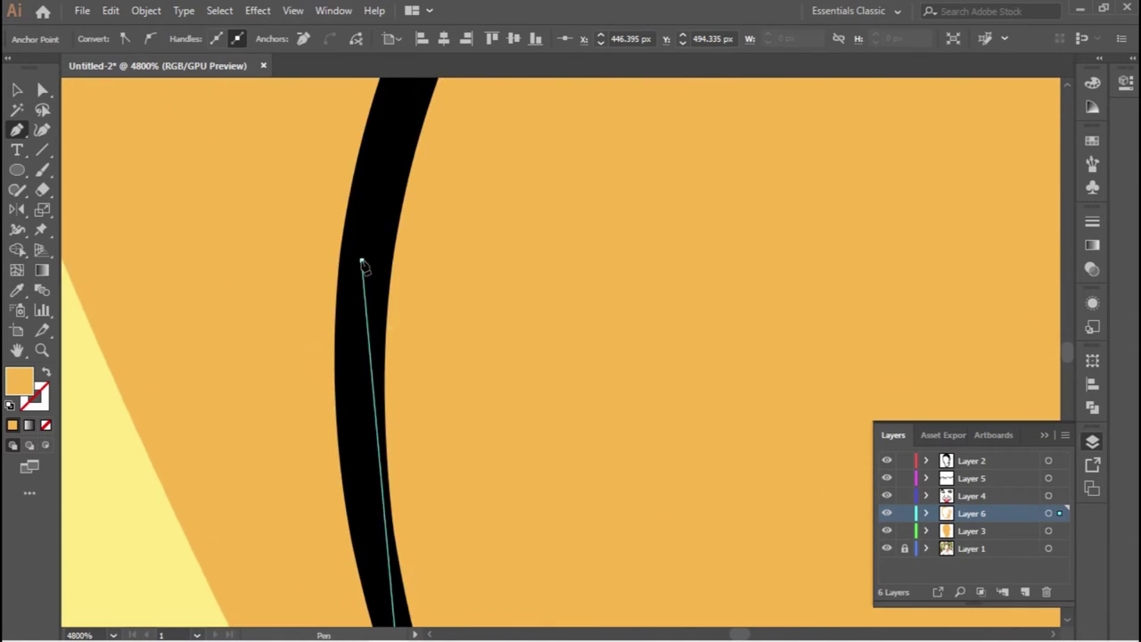
pyautogui.click(573, 288)
pyautogui.scroll(-3, 573, 287)
pyautogui.scroll(-3, 481, 468)
pyautogui.press('i')
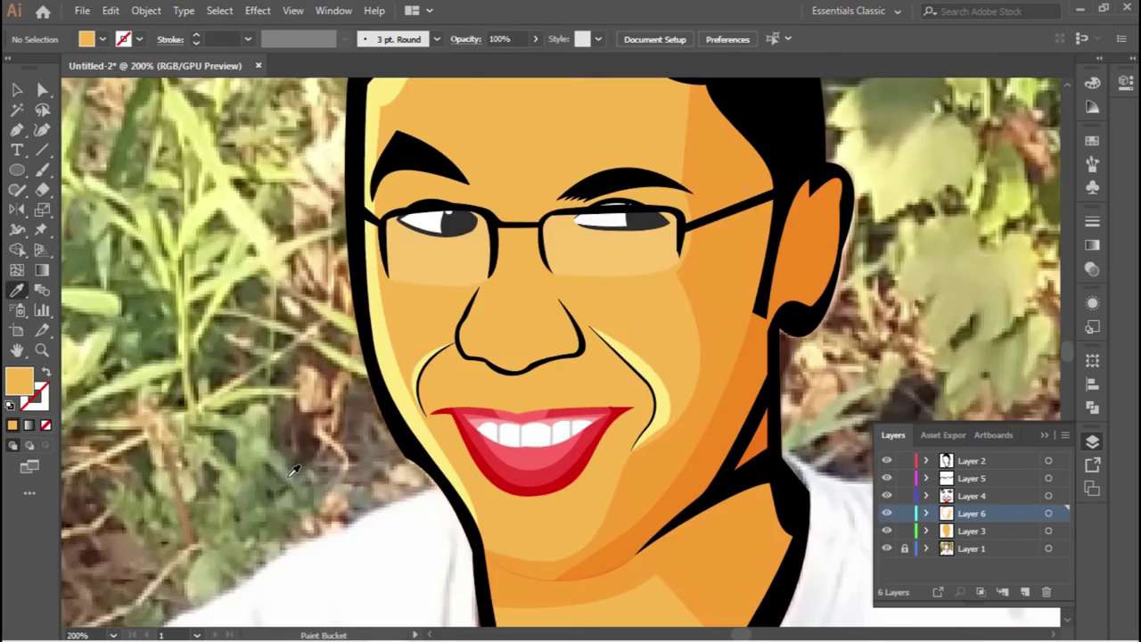
pyautogui.moveTo(481, 468); pyautogui.dragTo(493, 480)
pyautogui.scroll(1, 606, 374)
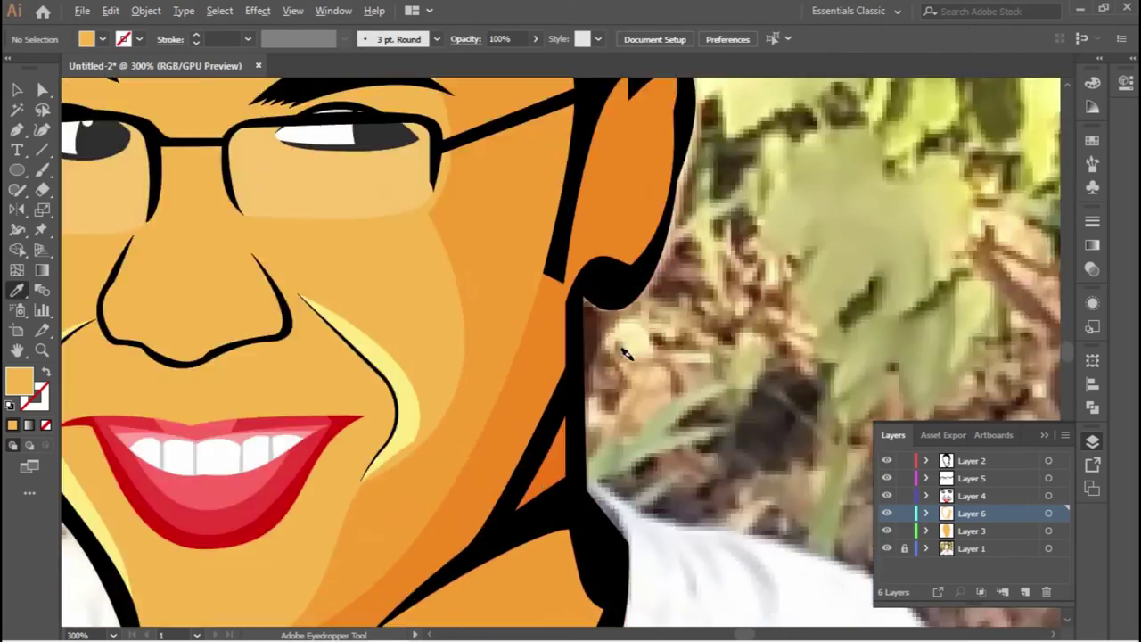
pyautogui.scroll(-2, 624, 327)
pyautogui.scroll(4, 802, 267)
pyautogui.scroll(-3, 845, 205)
pyautogui.scroll(3, 499, 522)
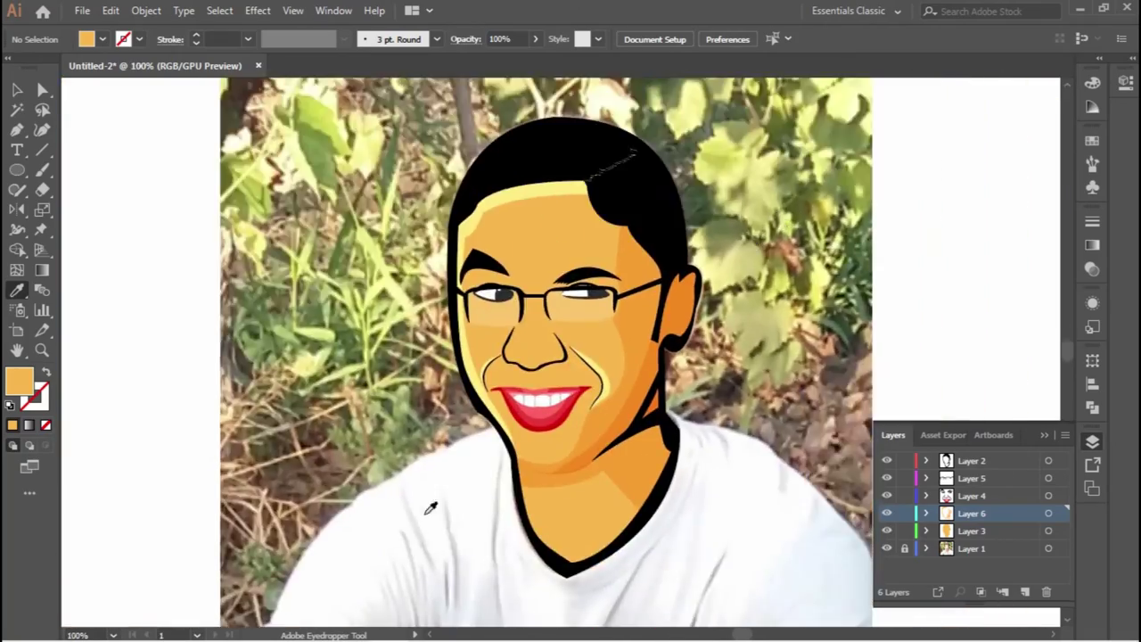
pyautogui.scroll(-3, 796, 365)
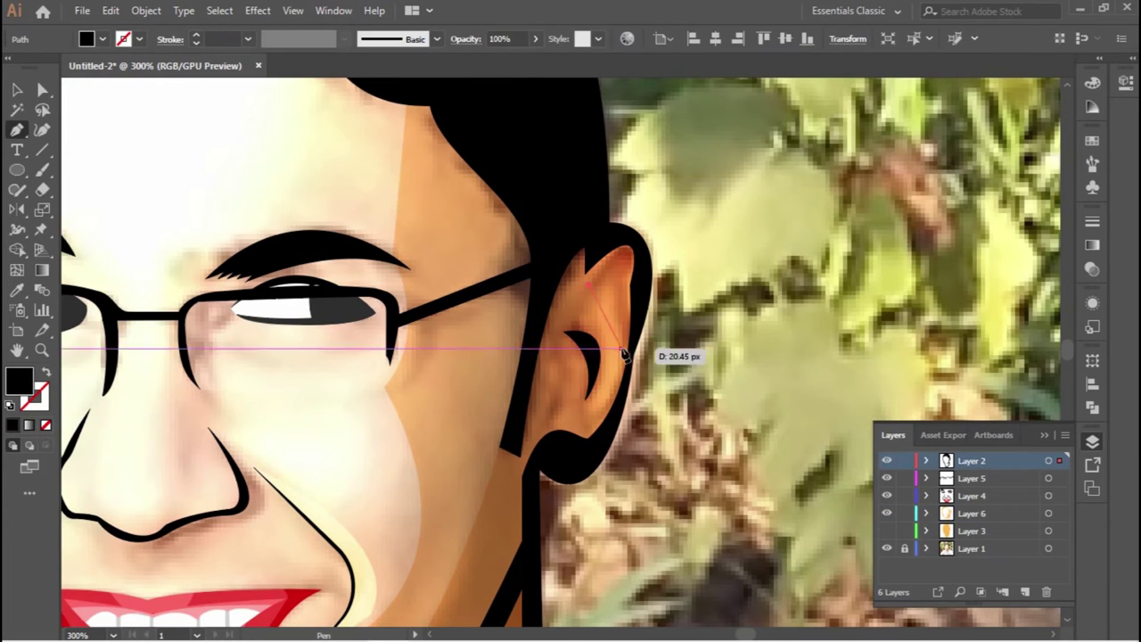
# Reveal the ear path's points, show the skin layer, and move the yellow ear highlight to Layer 6.
pyautogui.scroll(2, 629, 312)
pyautogui.scroll(2, 535, 401)
pyautogui.press('a')
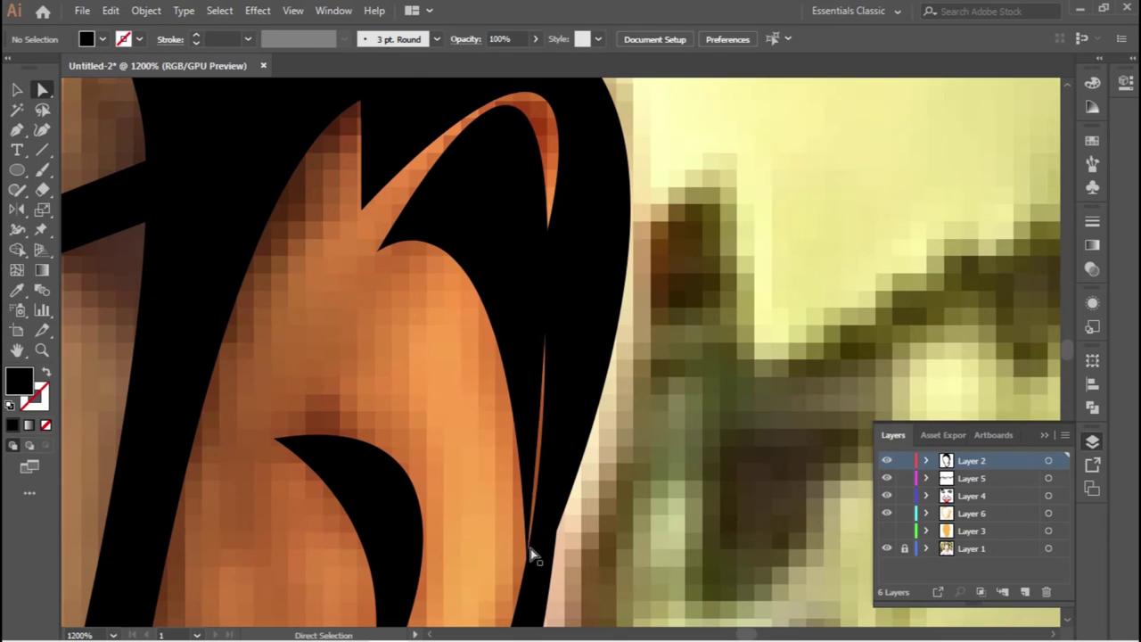
pyautogui.click(529, 552)
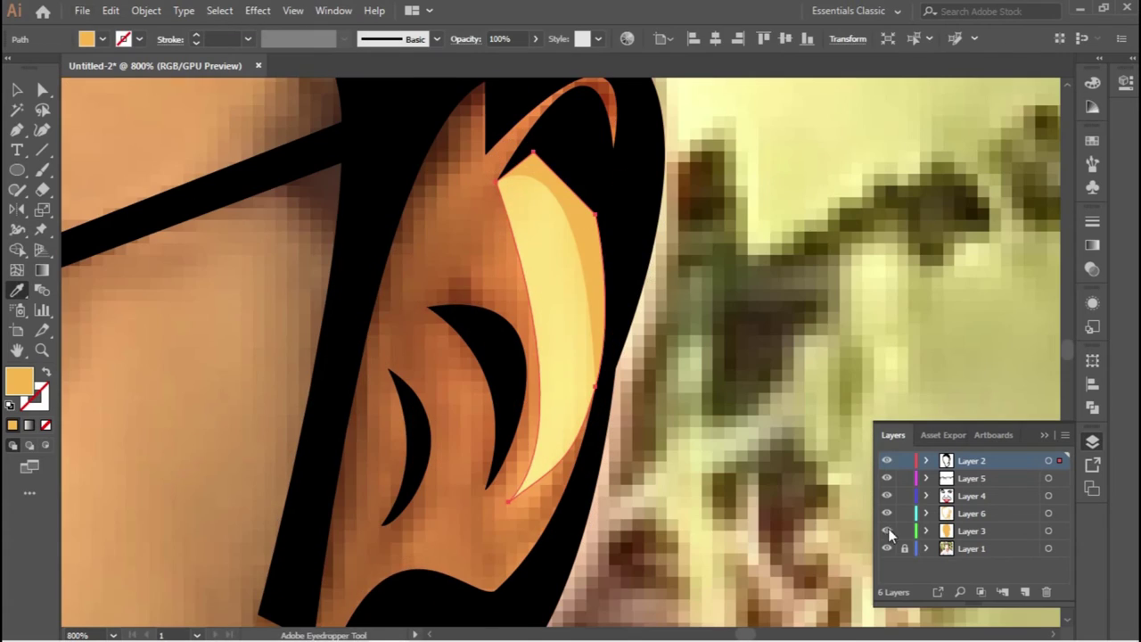
pyautogui.click(887, 530)
pyautogui.keyDown('ctrl'); pyautogui.click(573, 273); pyautogui.keyUp('ctrl')
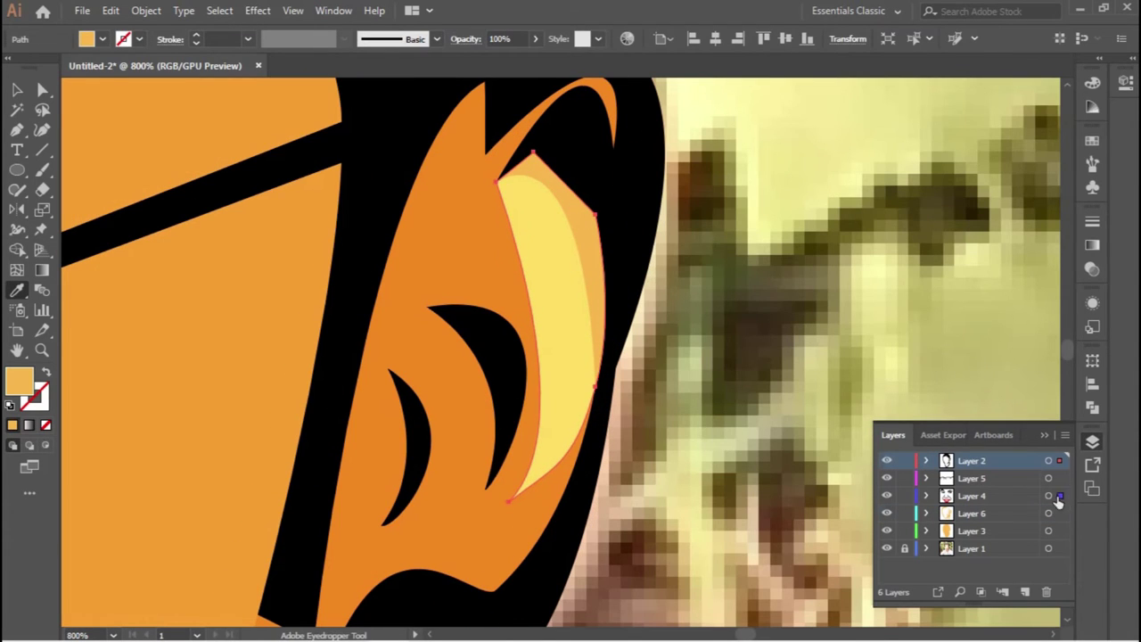
pyautogui.moveTo(1059, 501); pyautogui.dragTo(1058, 513)
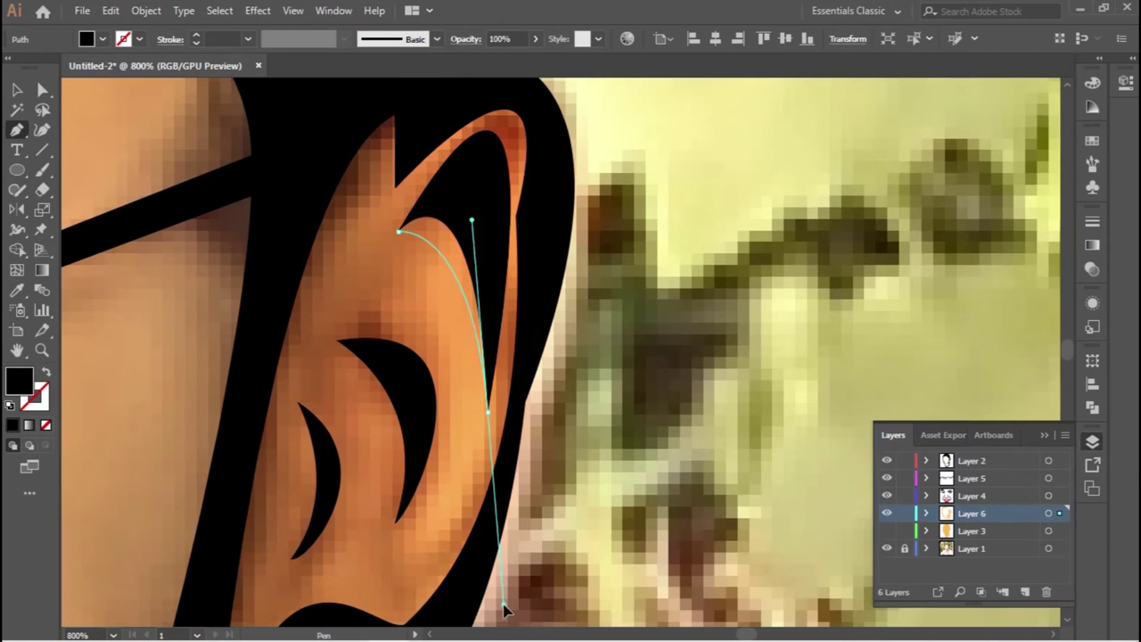
# Draw and close an orange ear shading shape, then reshape it.
pyautogui.moveTo(504, 609); pyautogui.dragTo(501, 230)
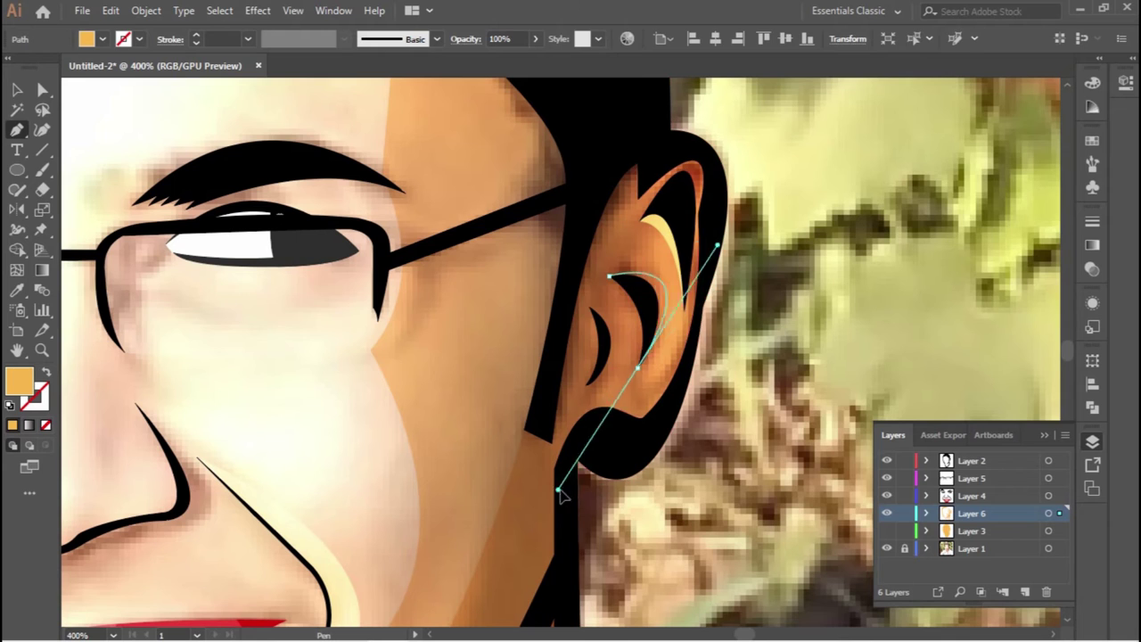
pyautogui.moveTo(608, 276); pyautogui.dragTo(631, 293)
pyautogui.hotkey('ctrl', 'shift', 'a')
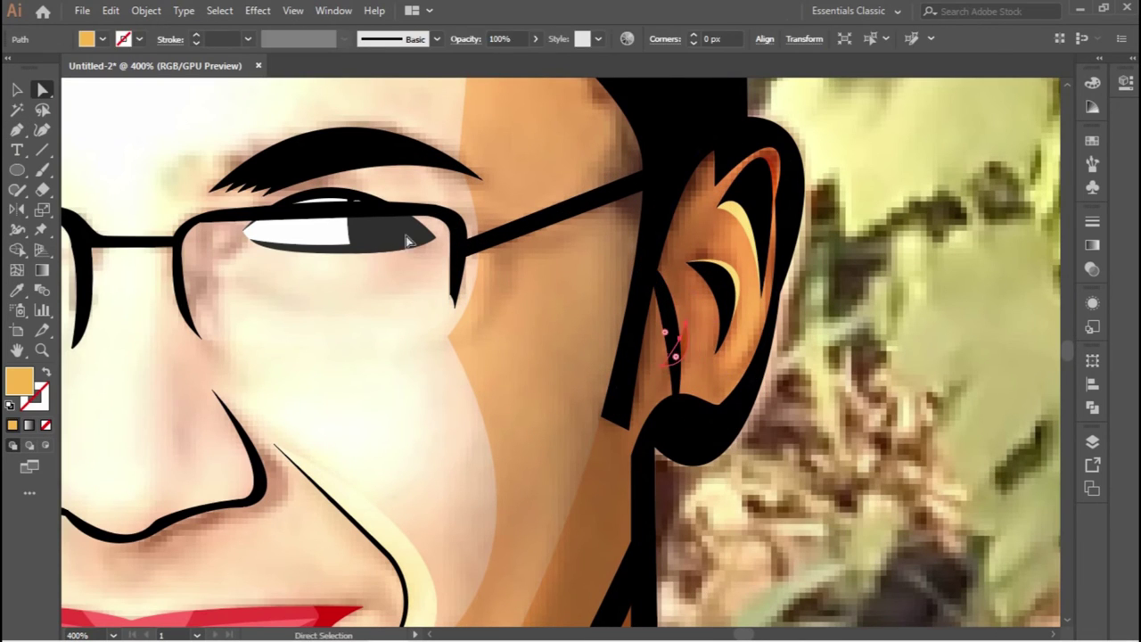
pyautogui.moveTo(675, 356); pyautogui.dragTo(704, 322)
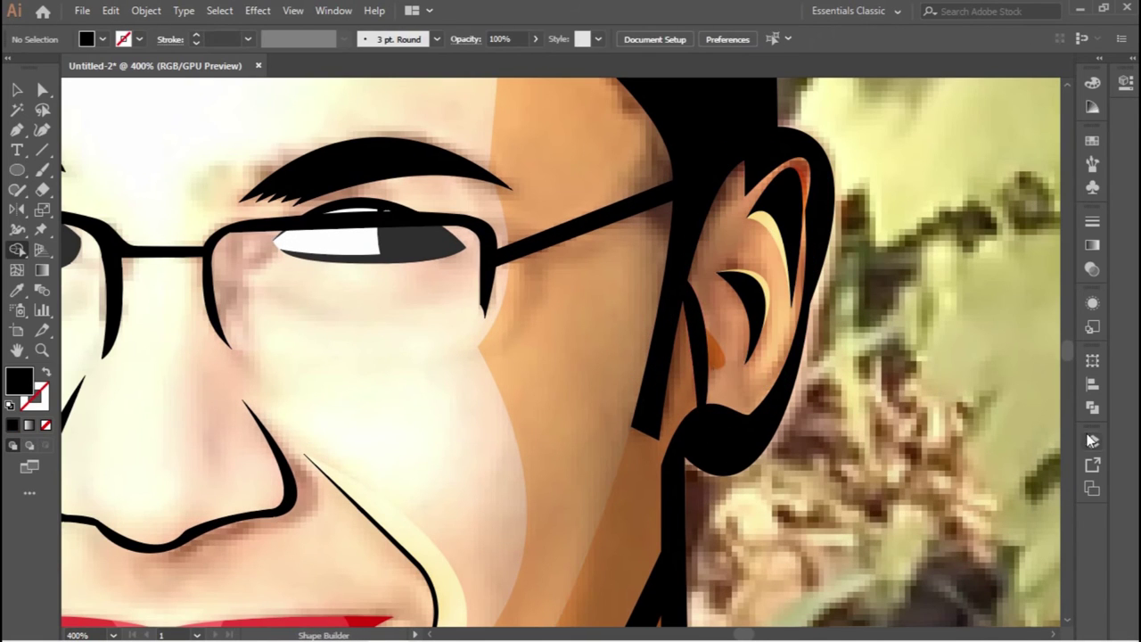
pyautogui.click(1092, 441)
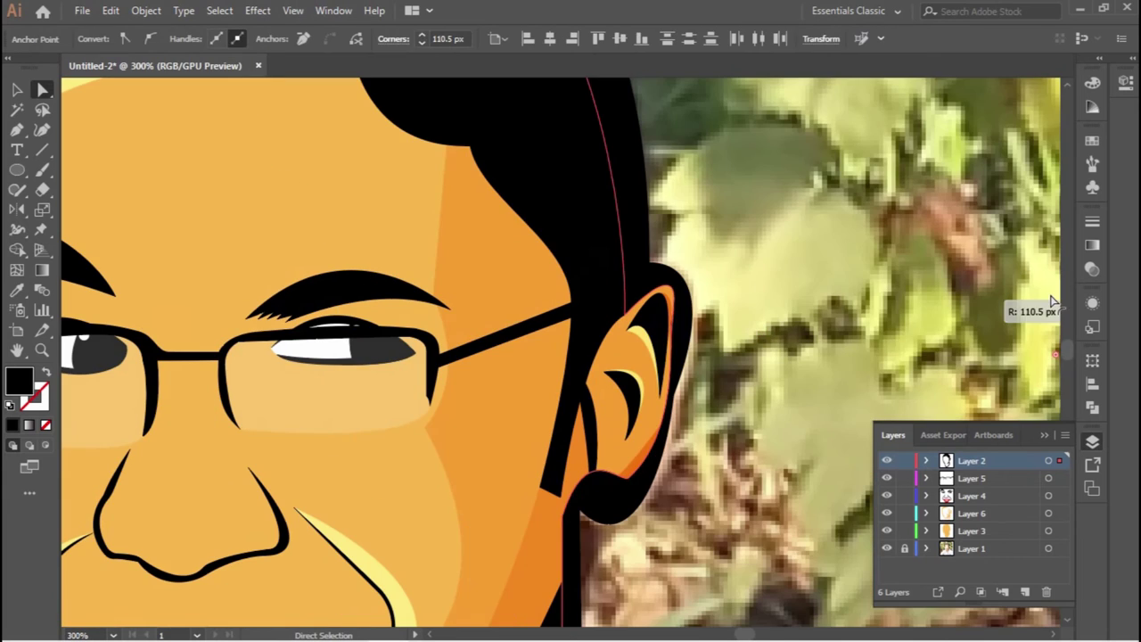
# Close the dark ear crease shape with a curve.
pyautogui.scroll(2, 675, 459)
pyautogui.click(505, 509)
pyautogui.moveTo(495, 269); pyautogui.dragTo(476, 298)
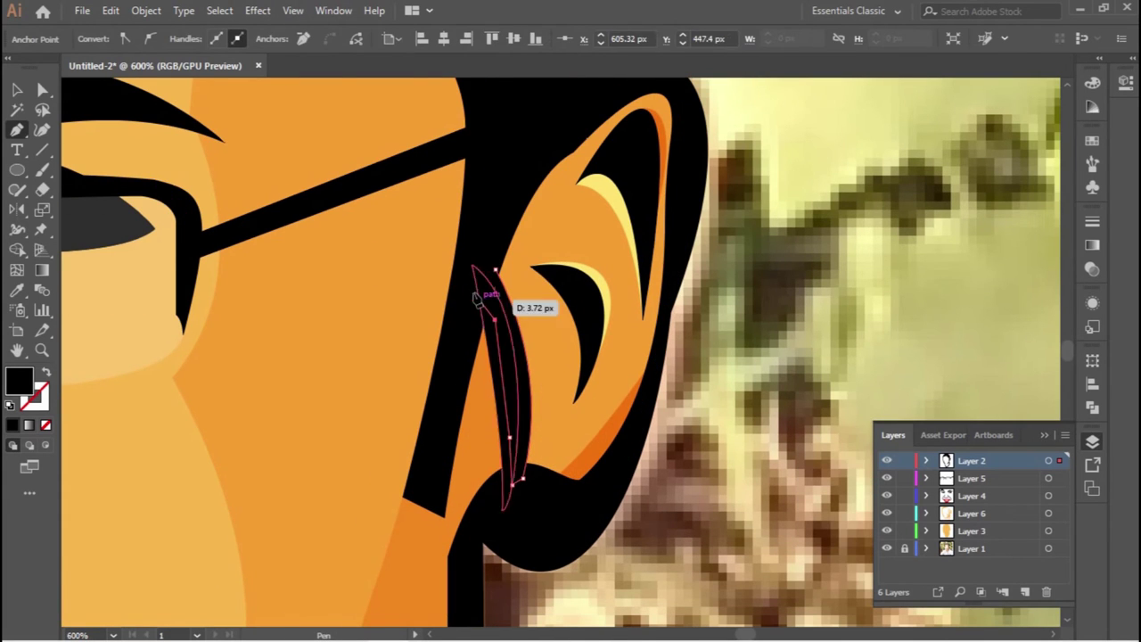
# Trace and close a zigzag hair highlight shape near the parting.
pyautogui.click(17, 289)
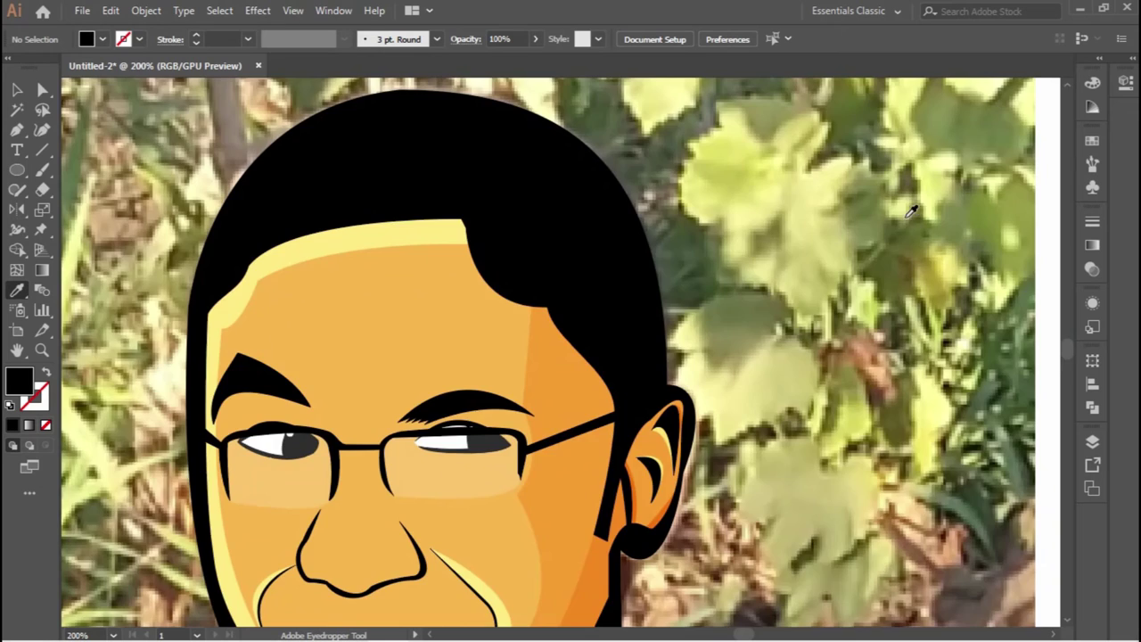
pyautogui.scroll(2, 567, 276)
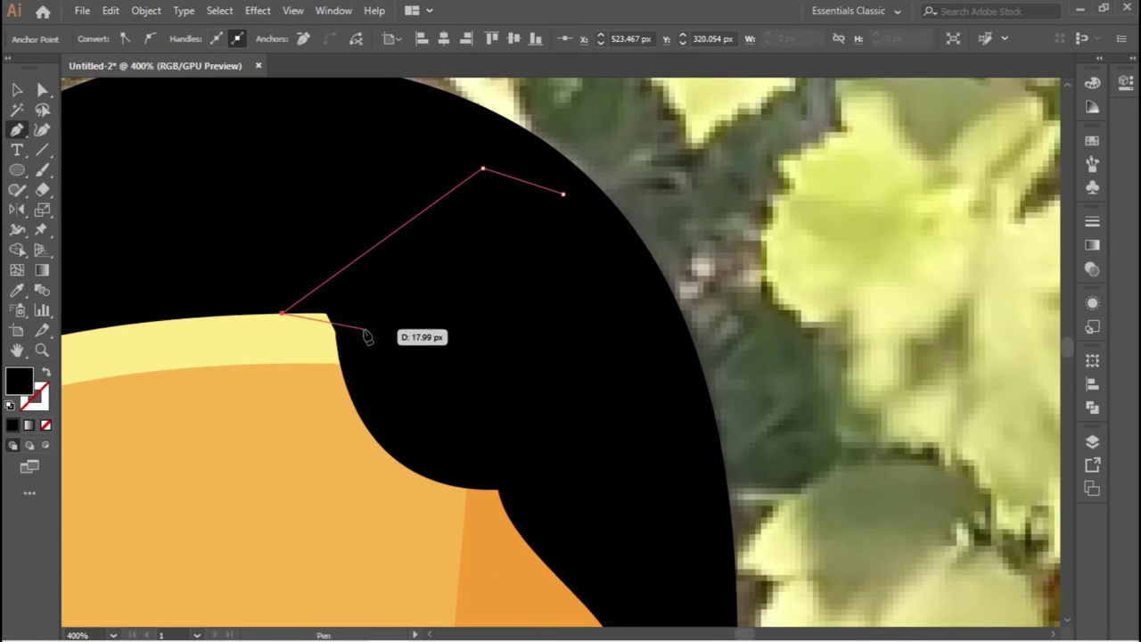
pyautogui.click(564, 196)
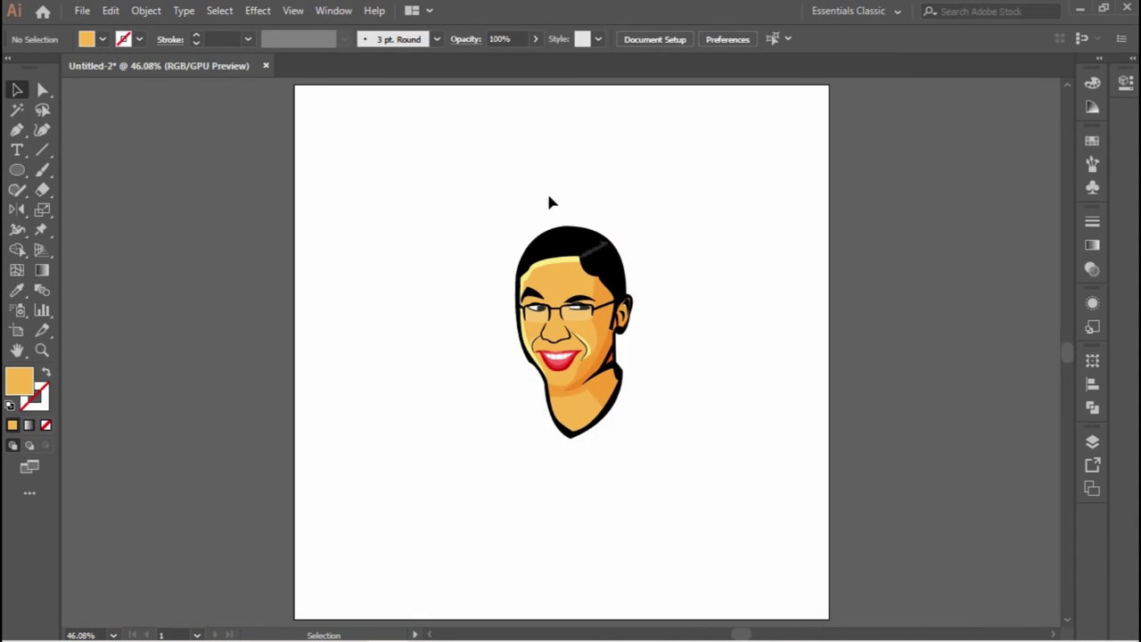
# Type 'moussa' in Khaled Font, arc-warp it, and size it beneath the chin.
pyautogui.click(516, 485)
pyautogui.write('moussa')
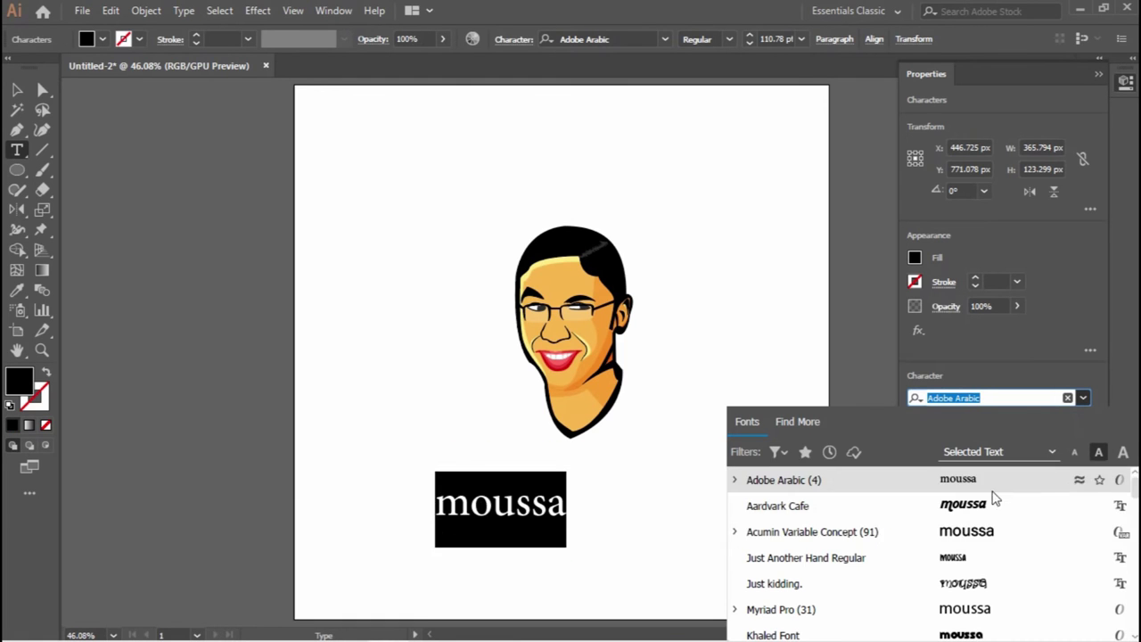
pyautogui.scroll(-1, 913, 588)
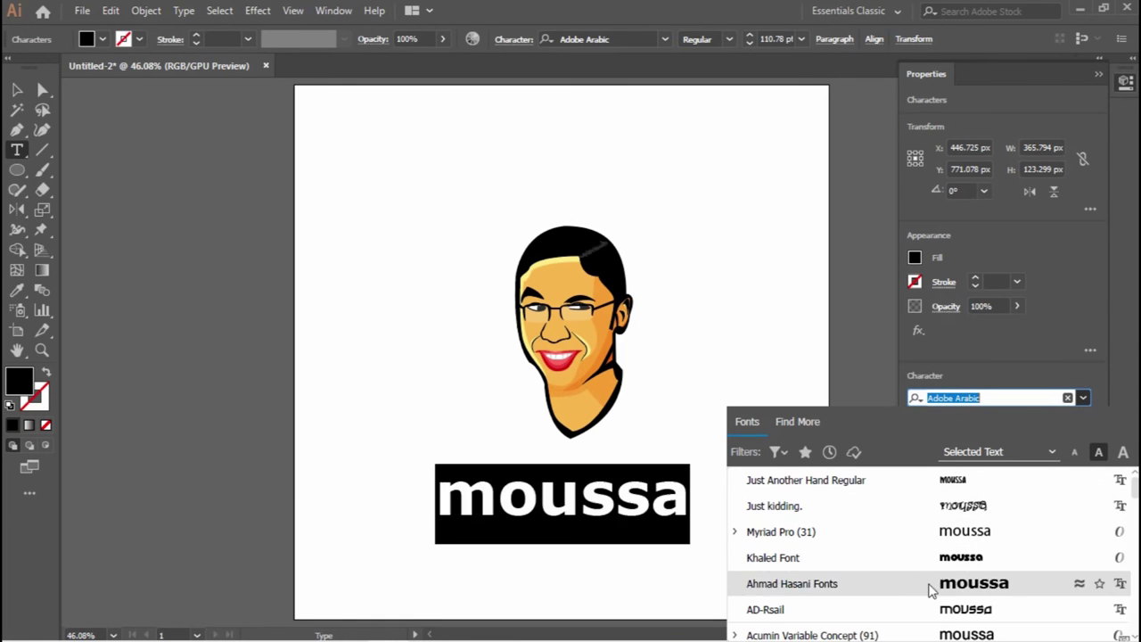
pyautogui.click(913, 564)
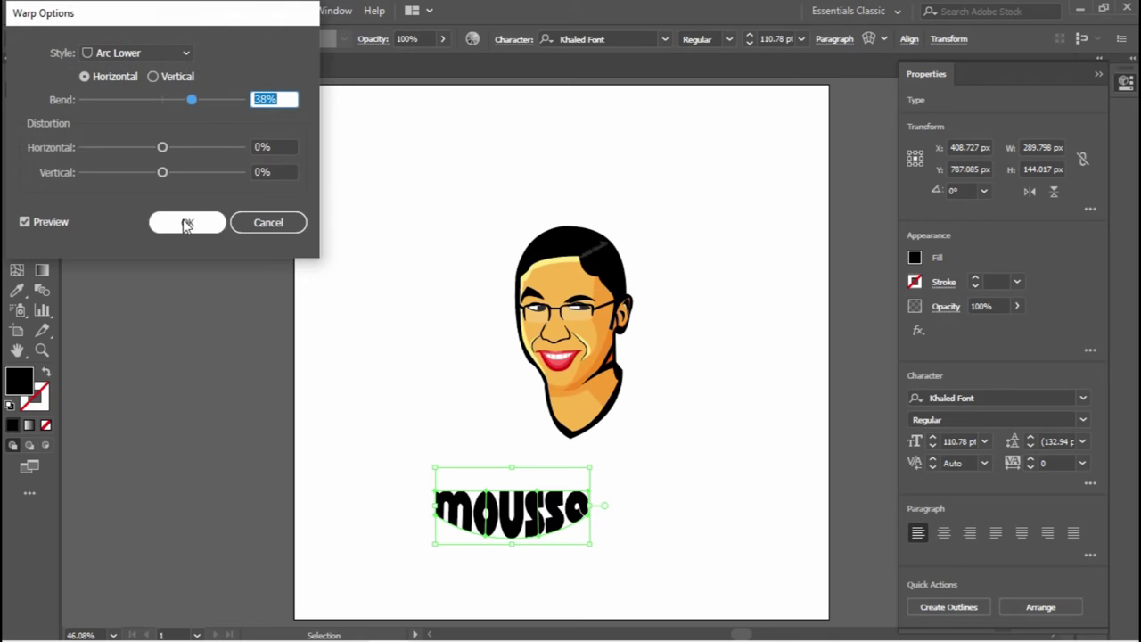
pyautogui.click(187, 222)
pyautogui.moveTo(589, 467); pyautogui.dragTo(652, 447)
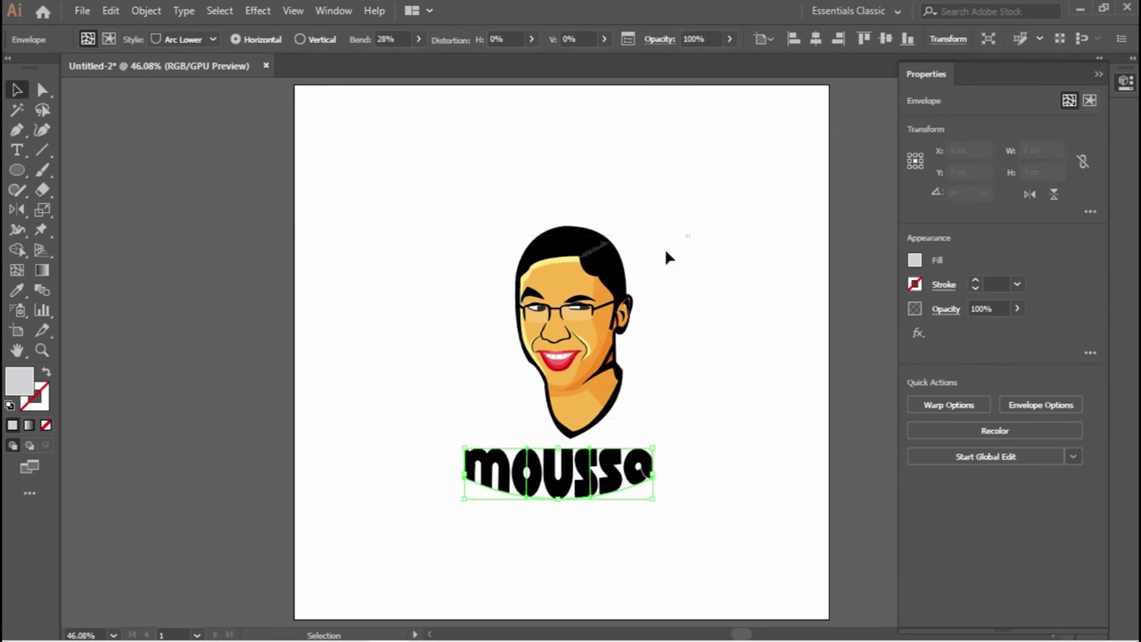
pyautogui.moveTo(668, 255); pyautogui.dragTo(514, 441)
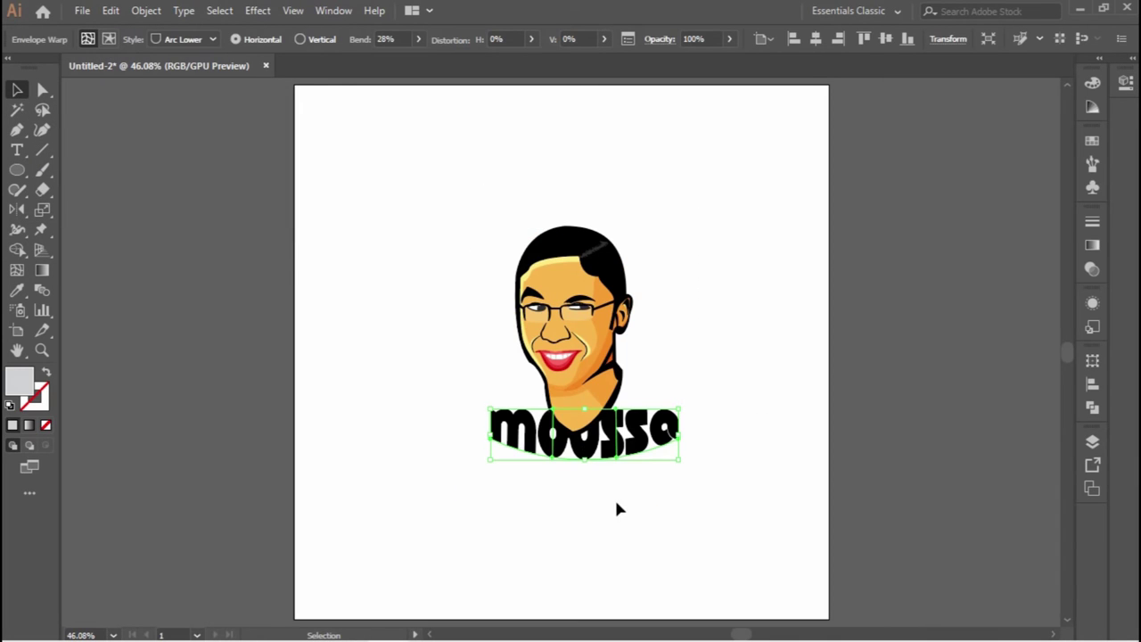
pyautogui.hotkey('ctrl', 'a')
# Scale up the head and name, then give the name a purple outline with round caps and corners.
pyautogui.moveTo(678, 445); pyautogui.dragTo(785, 556)
pyautogui.click(82, 10)
pyautogui.click(102, 39)
pyautogui.click(1092, 303)
pyautogui.click(978, 385)
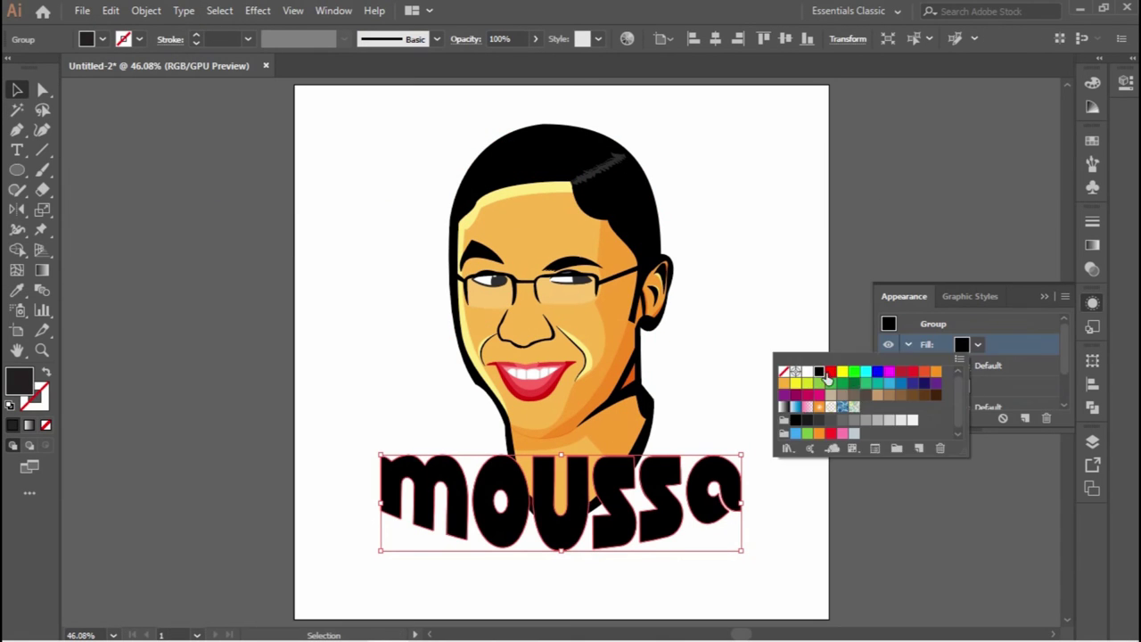
pyautogui.press('Escape')
pyautogui.click(933, 386)
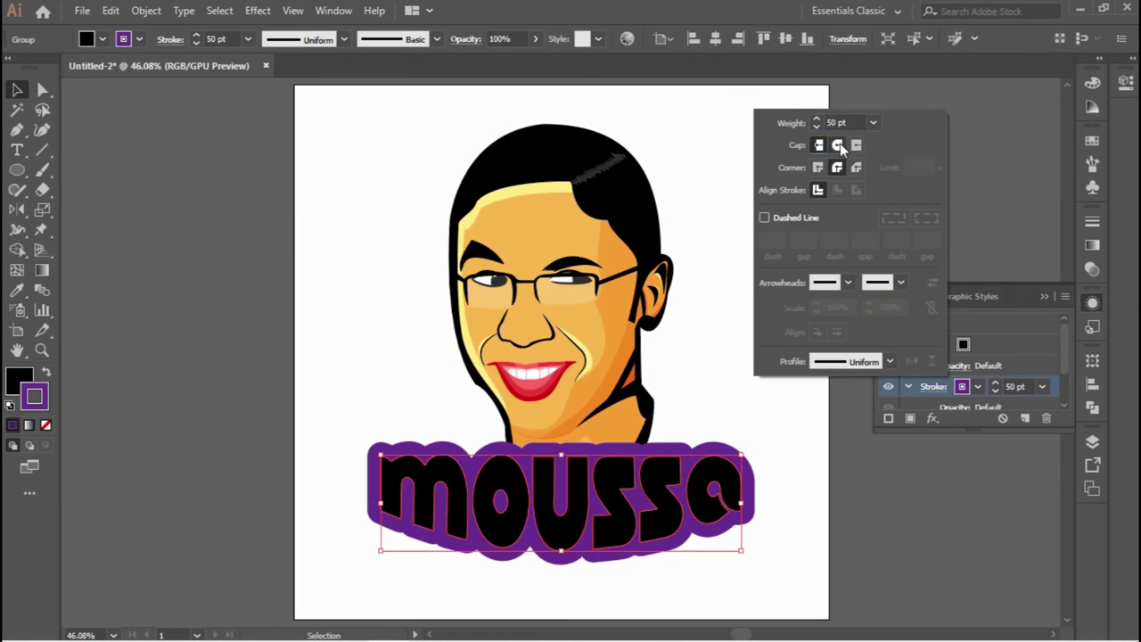
pyautogui.click(603, 297)
# Unite the head shapes into one silhouette, set its fill, and give it a 50 pt outline.
pyautogui.click(1093, 406)
pyautogui.click(897, 398)
pyautogui.click(138, 39)
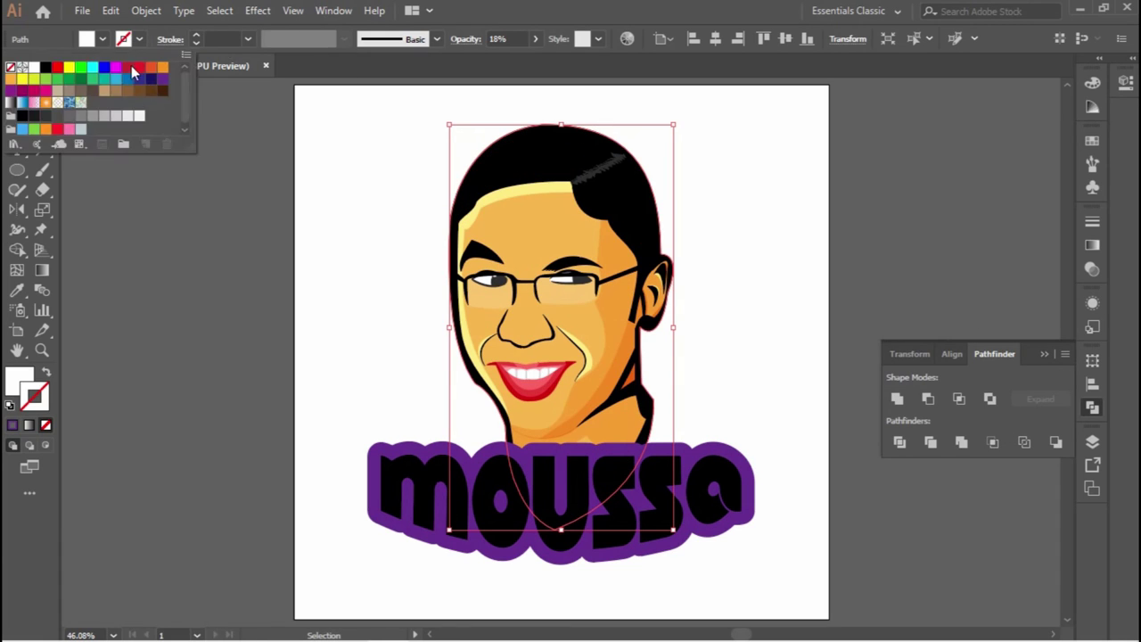
pyautogui.click(134, 98)
pyautogui.write('50')
pyautogui.press('Return')
# Make the silhouette outline purple and raise its opacity to 100%.
pyautogui.click(139, 39)
pyautogui.click(1093, 269)
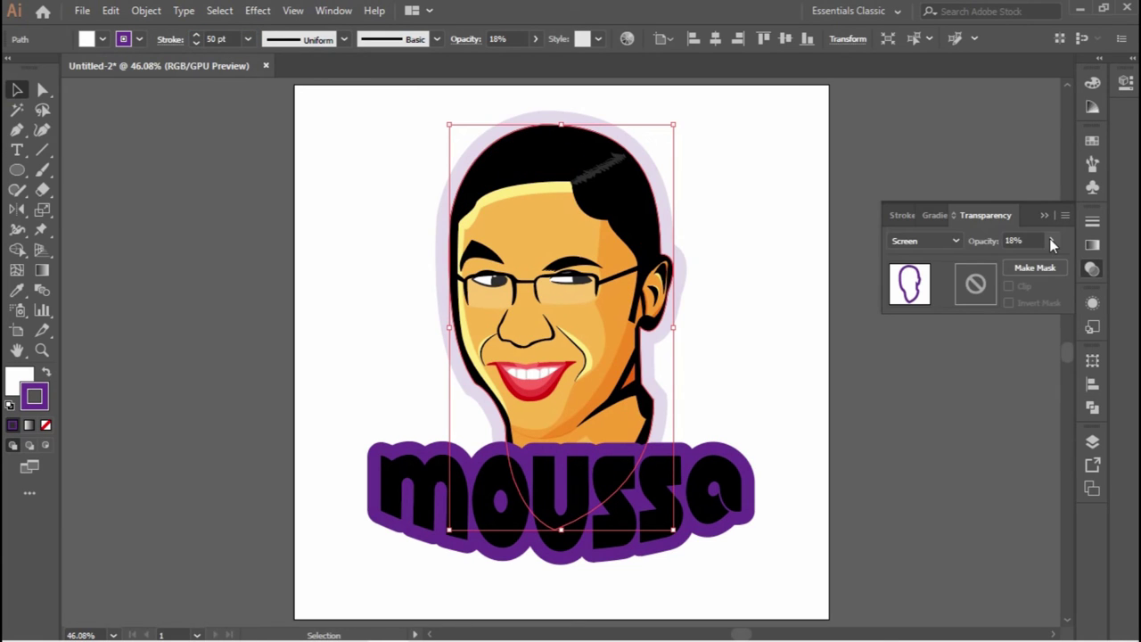
pyautogui.click(1049, 237)
pyautogui.moveTo(998, 258); pyautogui.dragTo(1052, 258)
pyautogui.click(762, 288)
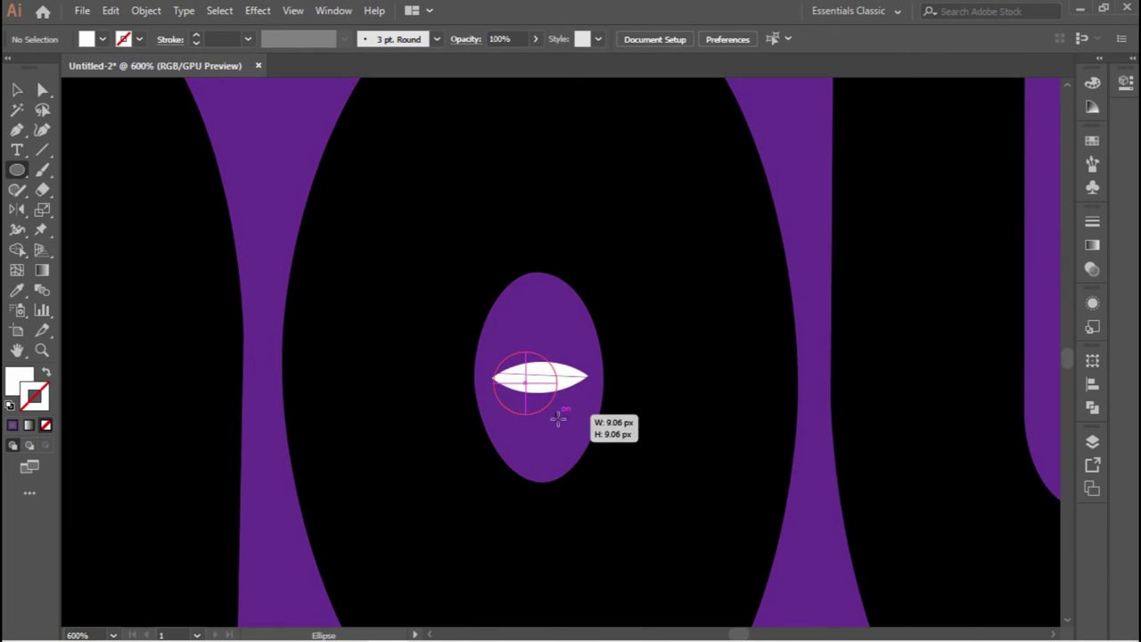
# Draw a small ellipse inside the purple oval of the 'moussa' lettering.
pyautogui.moveTo(556, 416); pyautogui.dragTo(588, 428)
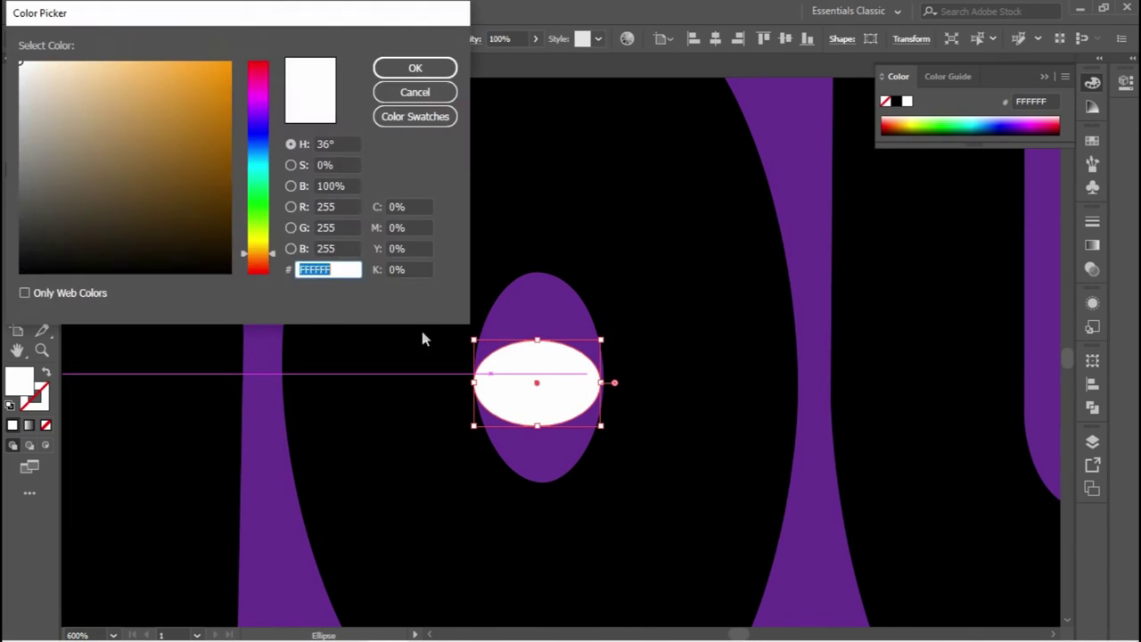